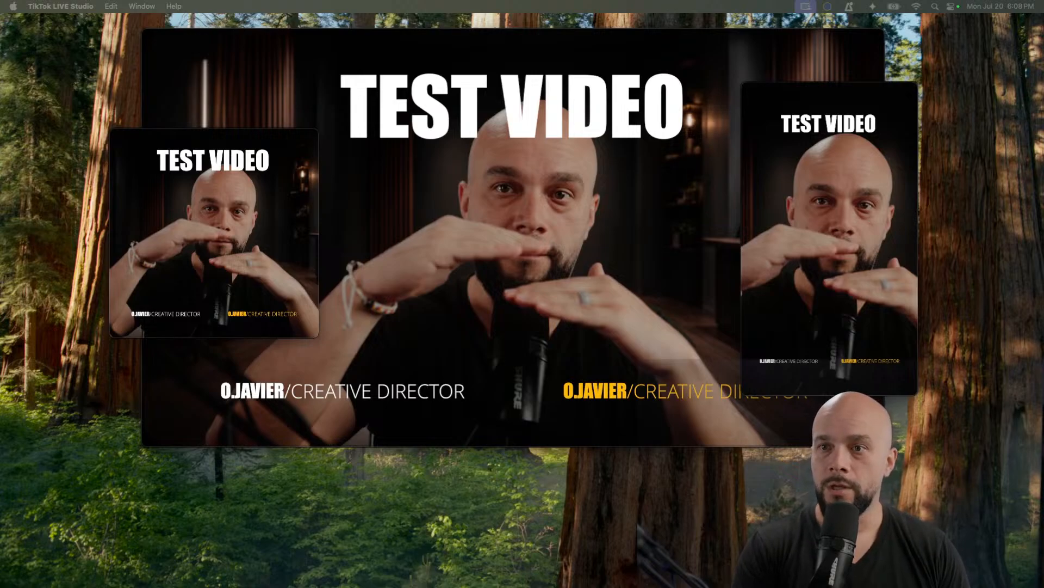
# - Play the 16:9, 1:1 and 9:16 test videos from the start in their separate player windows
pyautogui.moveTo(511, 265)
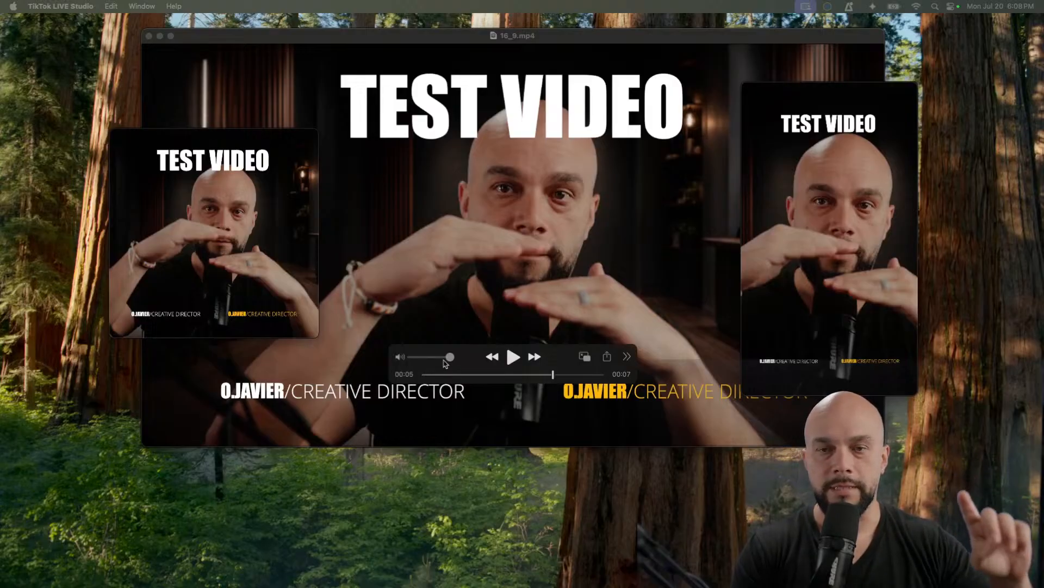
pyautogui.click(423, 374)
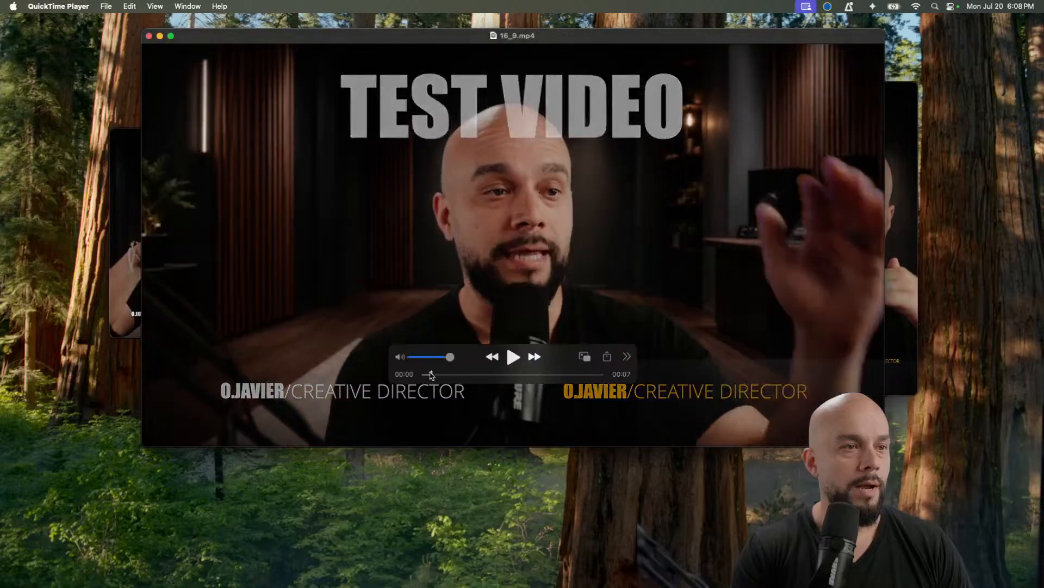
pyautogui.press('space')
pyautogui.click(124, 197)
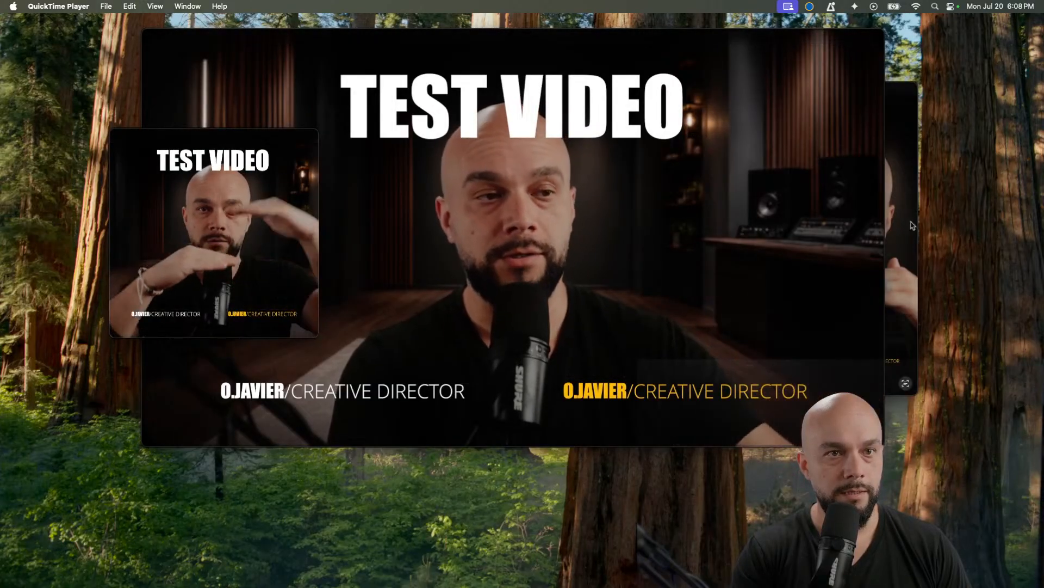
pyautogui.click(903, 378)
pyautogui.click(830, 323)
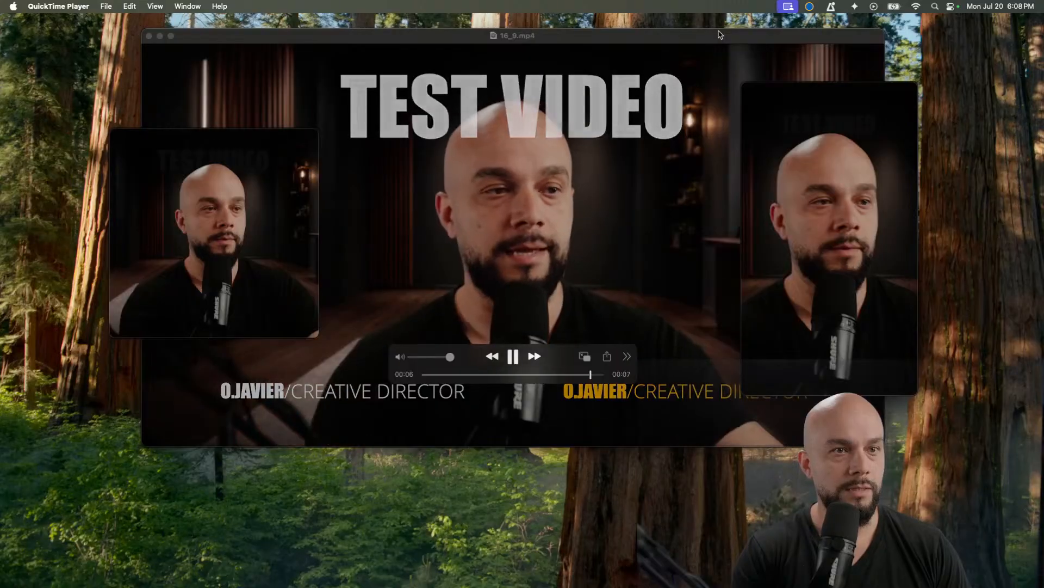
# - Scrub the 16:9, 1:1 and vertical videos to the same moment at about 5 seconds to compare their framing
pyautogui.moveTo(533, 374)
pyautogui.mouseDown()
pyautogui.moveTo(520, 374)
pyautogui.moveTo(544, 375)
pyautogui.mouseUp()
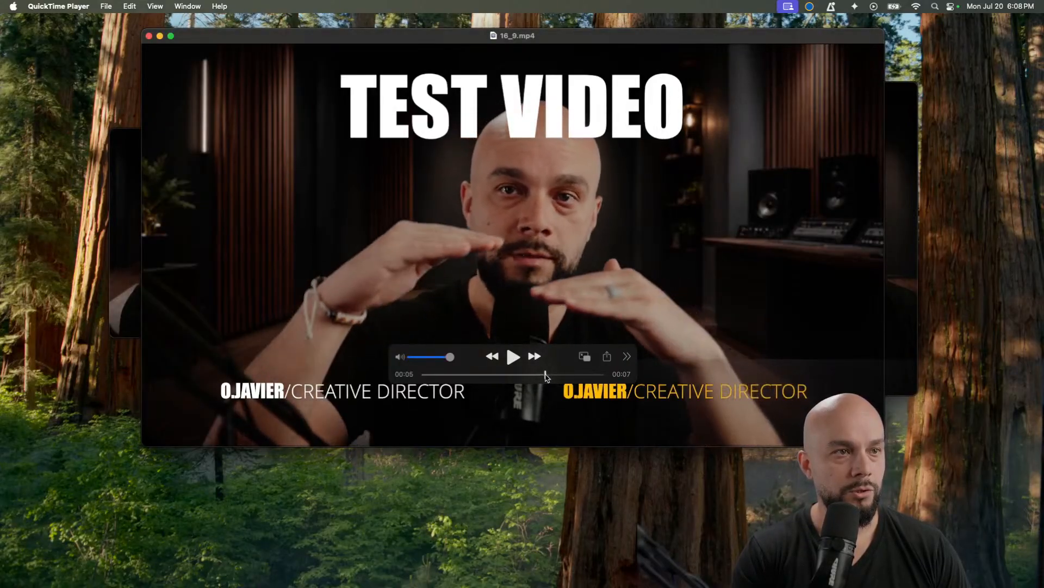
pyautogui.click(123, 230)
pyautogui.moveTo(213, 301); pyautogui.dragTo(244, 301)
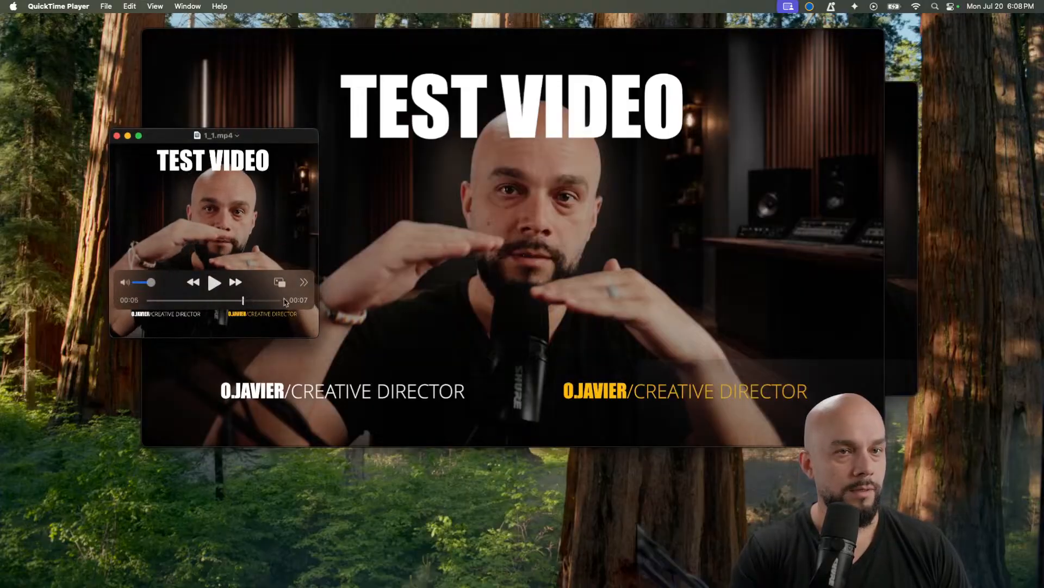
pyautogui.click(896, 280)
pyautogui.moveTo(819, 341); pyautogui.dragTo(852, 341)
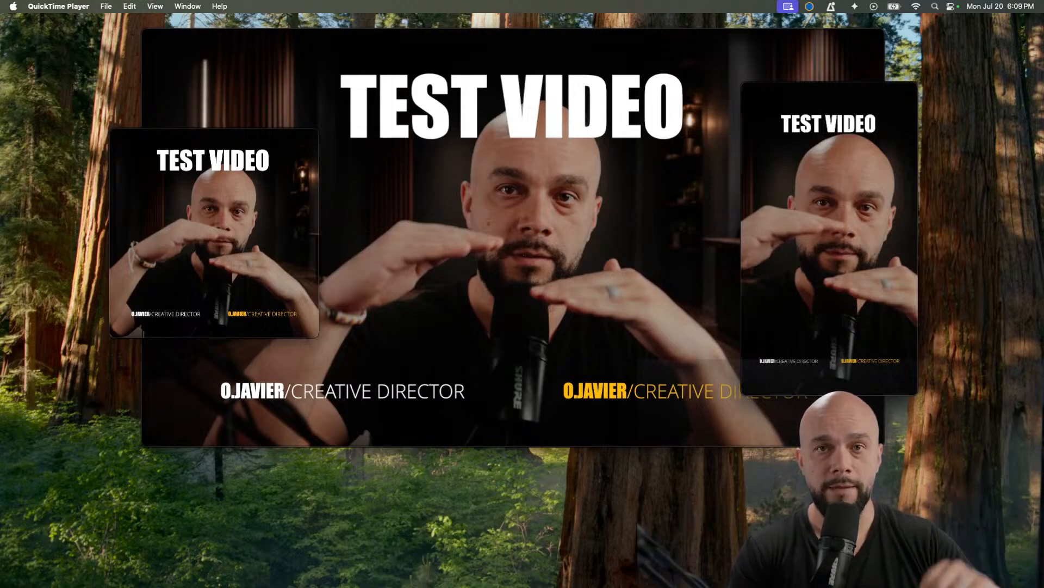
# - Switch to Premiere, bring up the Main sequence, and close the Bad Copy and Main Delivery sequences
pyautogui.moveTo(806, 320)
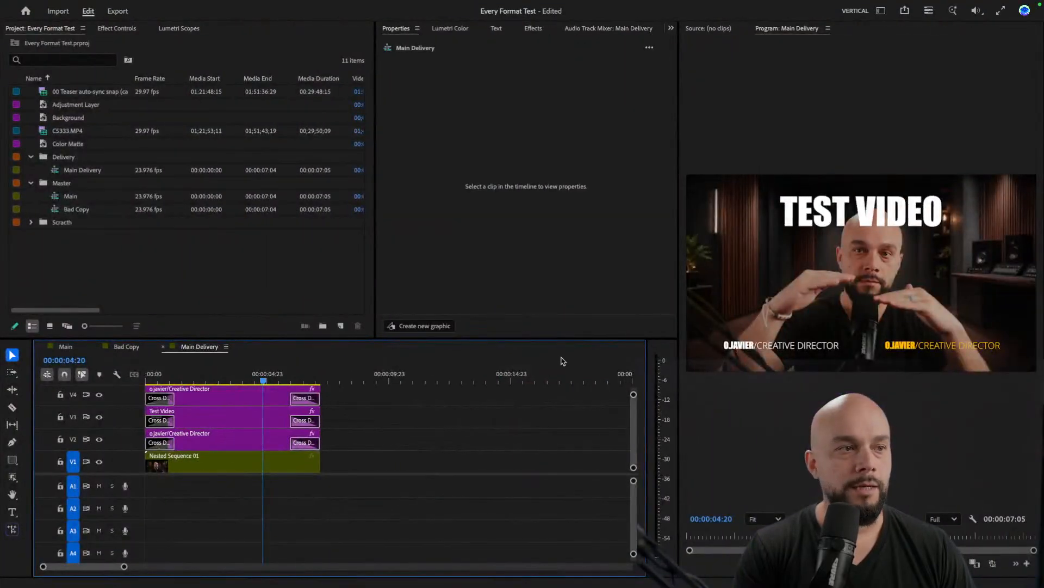
pyautogui.moveTo(219, 375); pyautogui.dragTo(155, 382)
pyautogui.click(69, 347)
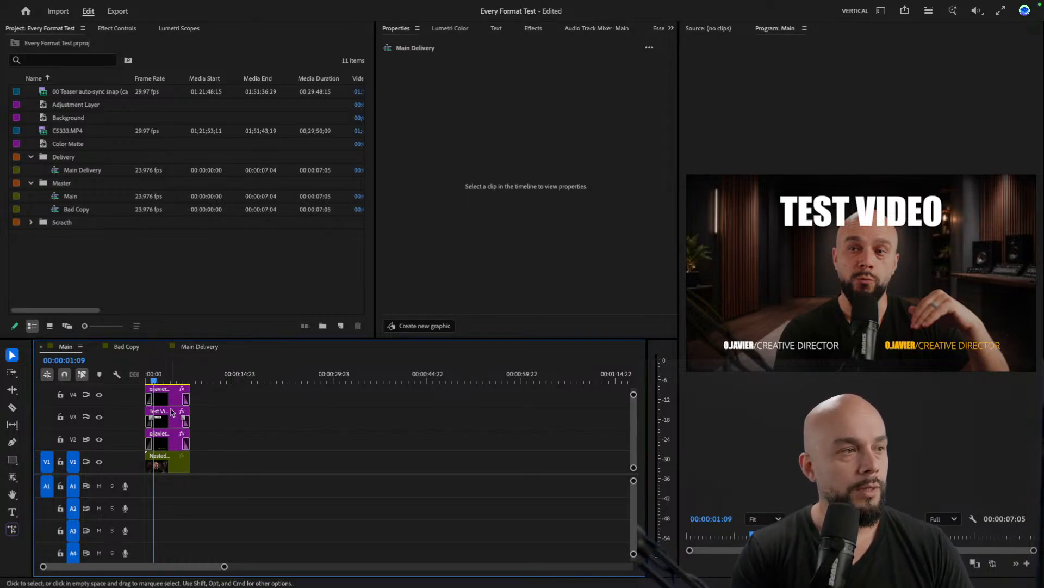
pyautogui.click(95, 347)
pyautogui.click(95, 347)
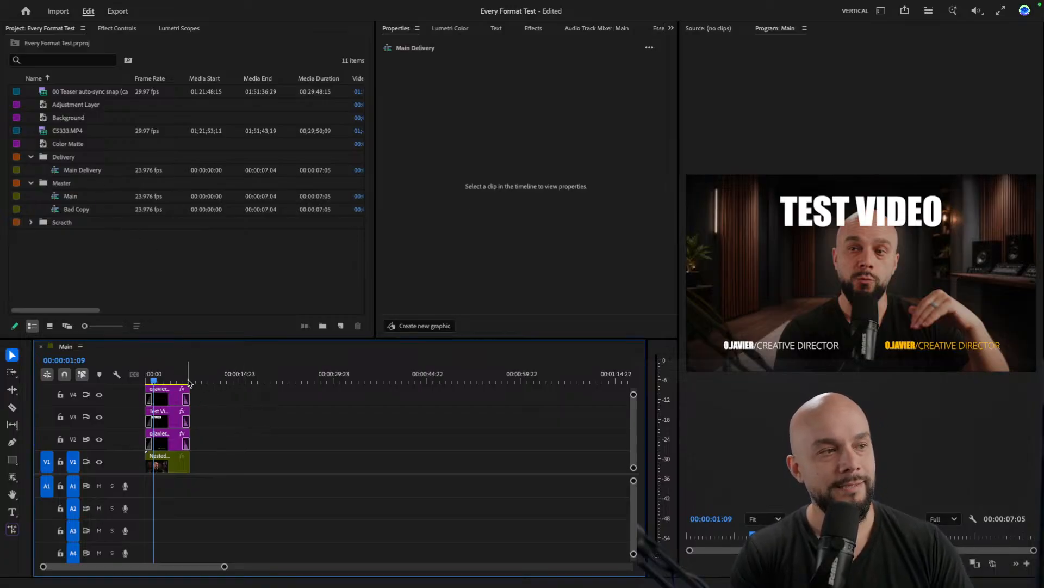
# - Scrub through the Main sequence to about 00:00:03:18 to preview the composition
pyautogui.click(153, 376)
pyautogui.moveTo(153, 376); pyautogui.dragTo(158, 375)
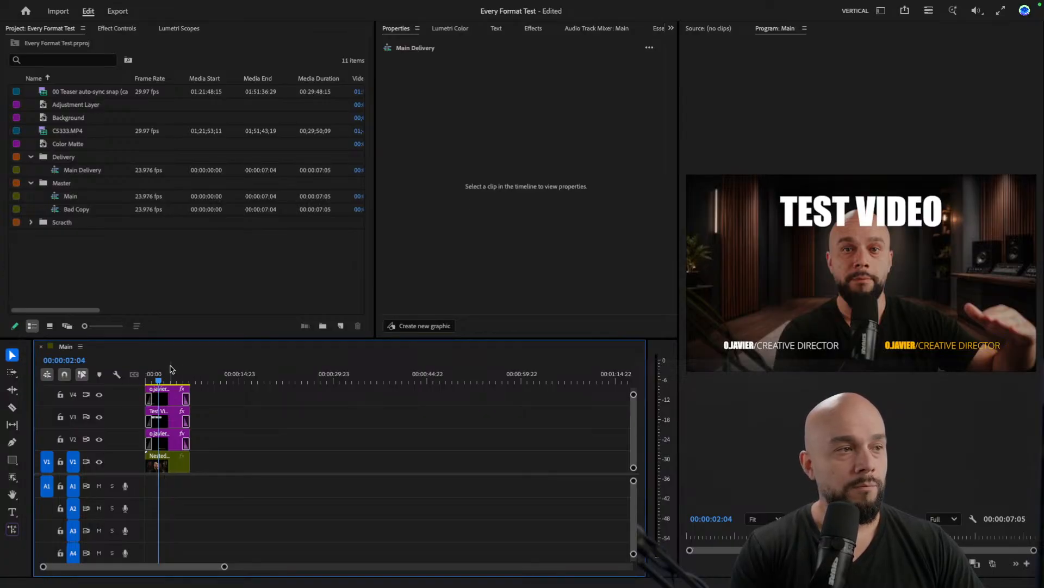
pyautogui.click(170, 379)
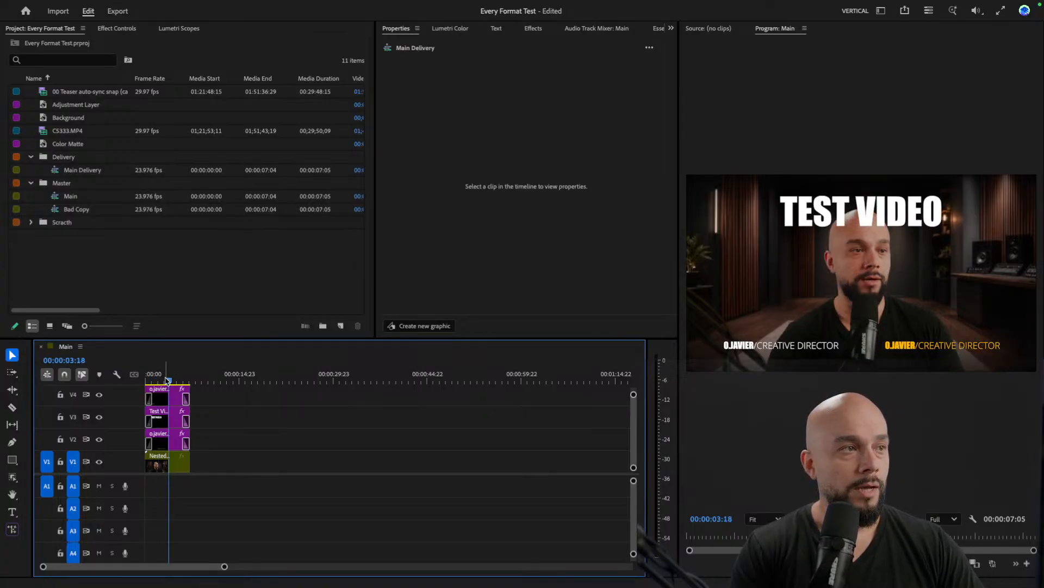
# - Open the Bad Copy sequence from the Master bin, play it from the start, and compare it with Main
pyautogui.doubleClick(114, 211)
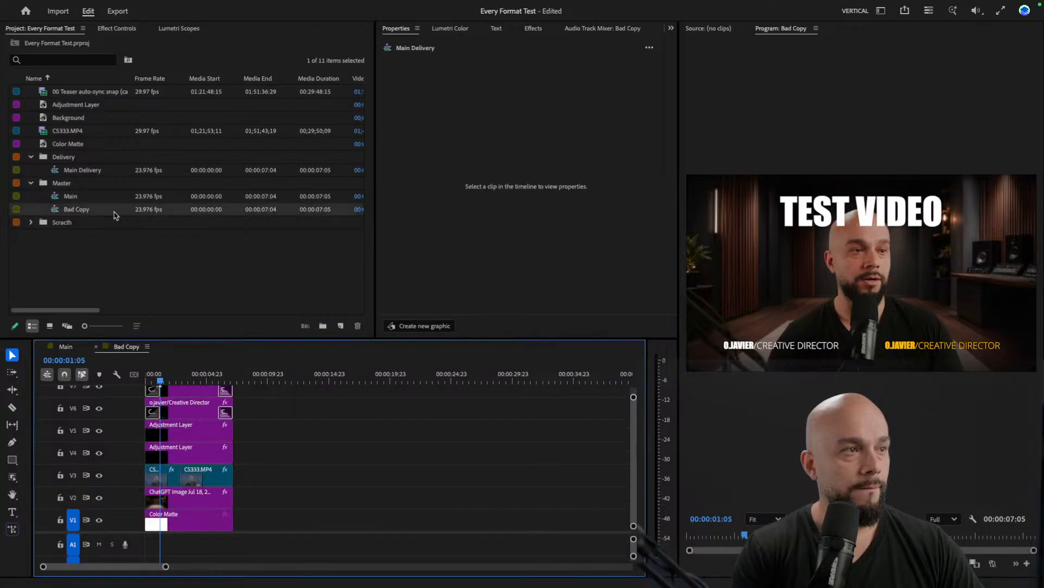
pyautogui.click(148, 376)
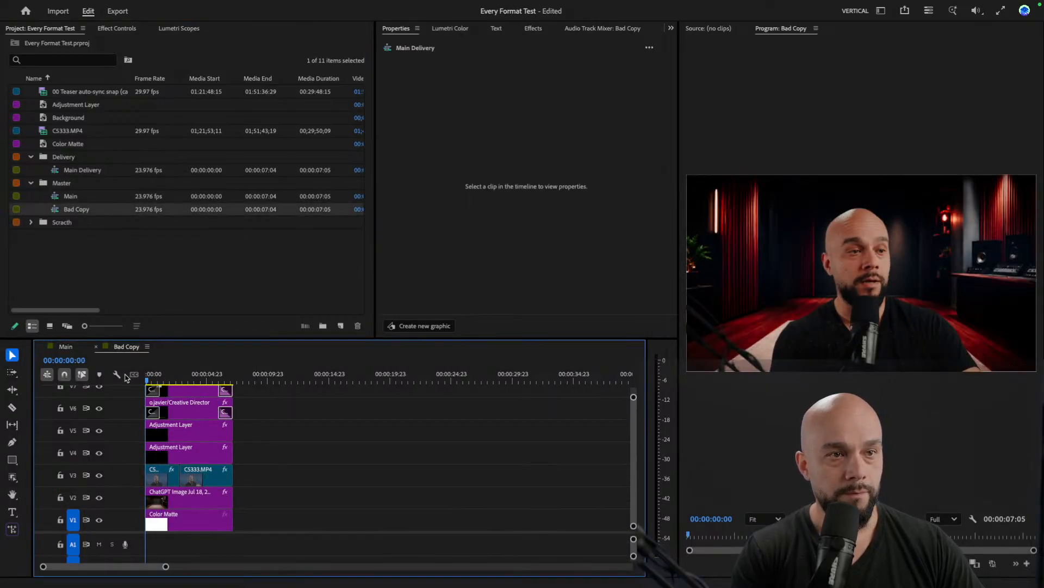
pyautogui.press('space')
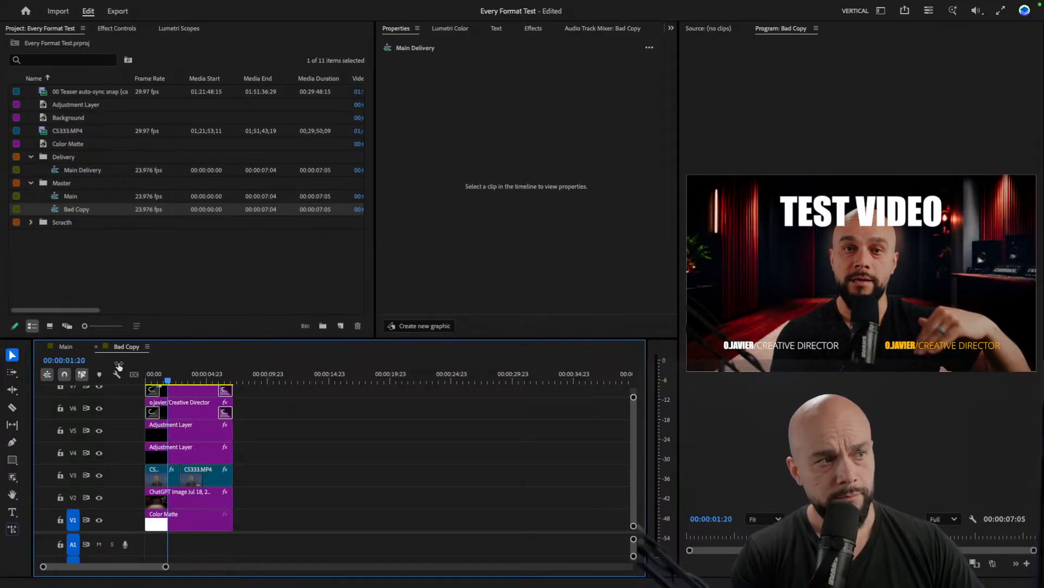
pyautogui.click(64, 347)
pyautogui.click(128, 347)
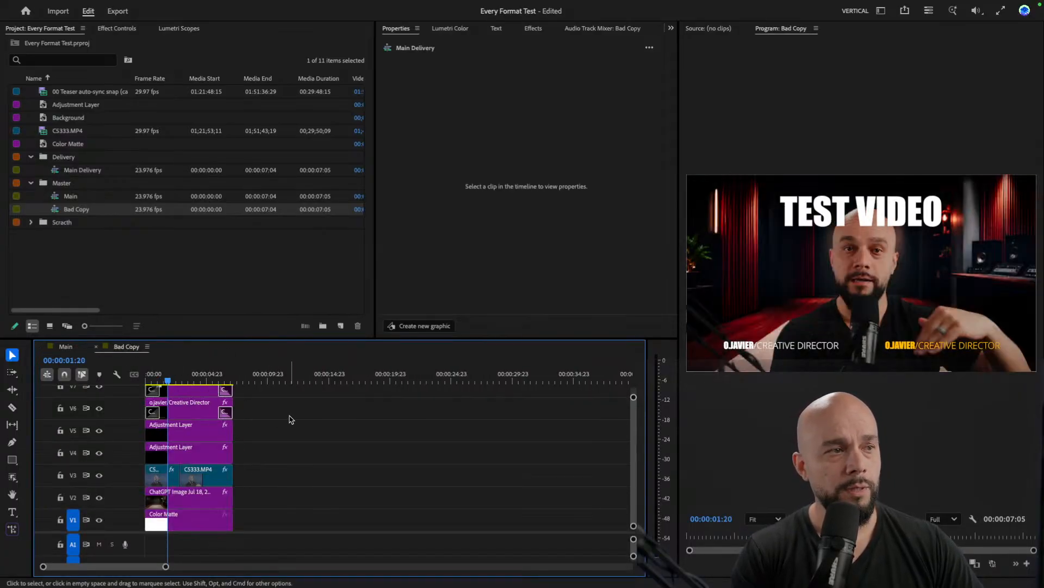
pyautogui.scroll(3, 268, 439)
pyautogui.scroll(-1, 282, 460)
pyautogui.click(187, 375)
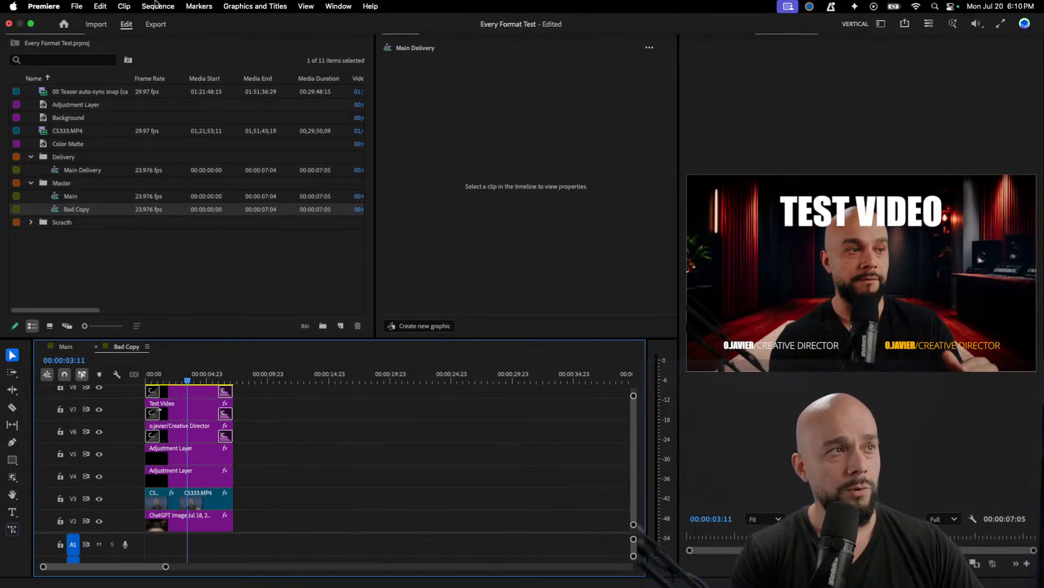
# - Set the Bad Copy sequence's frame size to 1080 horizontal by 1920 vertical and accept deleting its previews
pyautogui.click(161, 7)
pyautogui.click(164, 17)
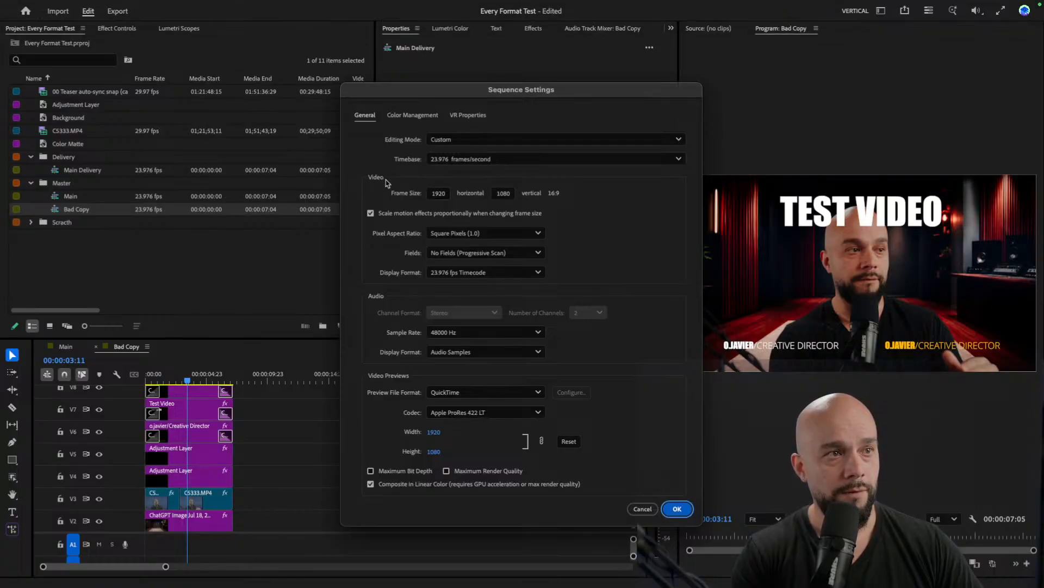
pyautogui.click(431, 192)
pyautogui.write('10')
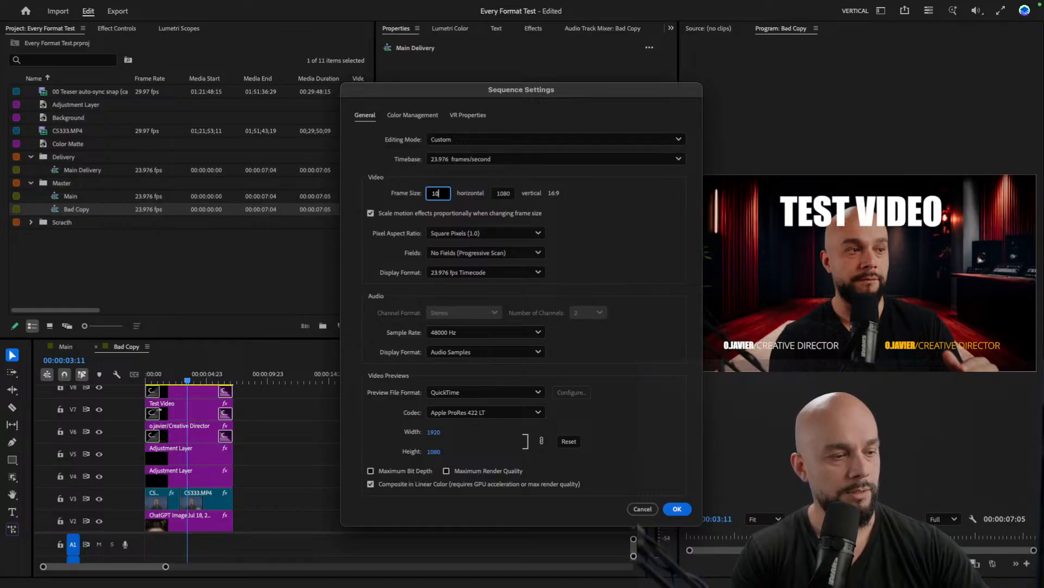
pyautogui.write('80')
pyautogui.press('Tab')
pyautogui.write('1920')
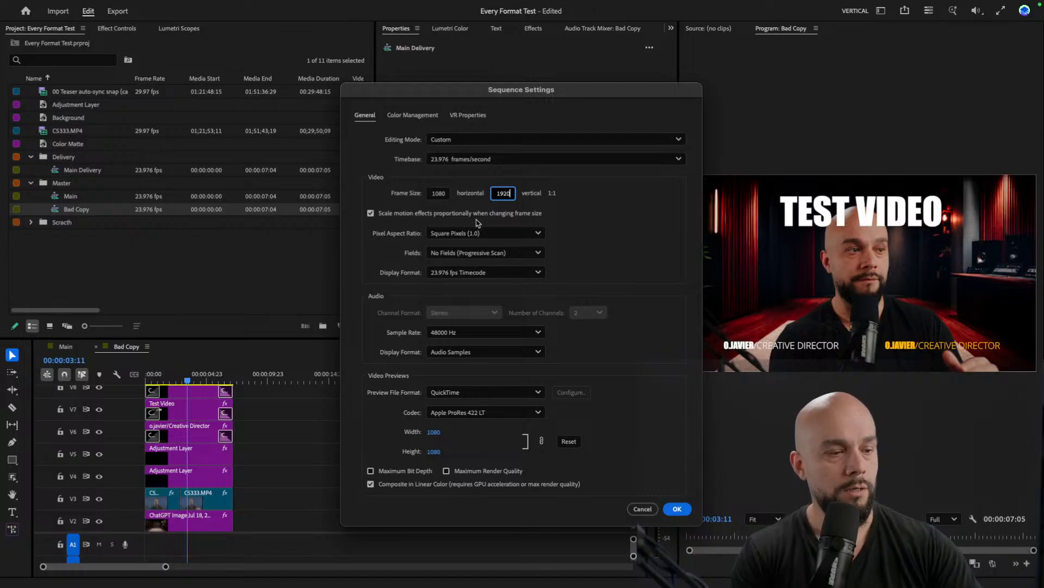
pyautogui.click(639, 226)
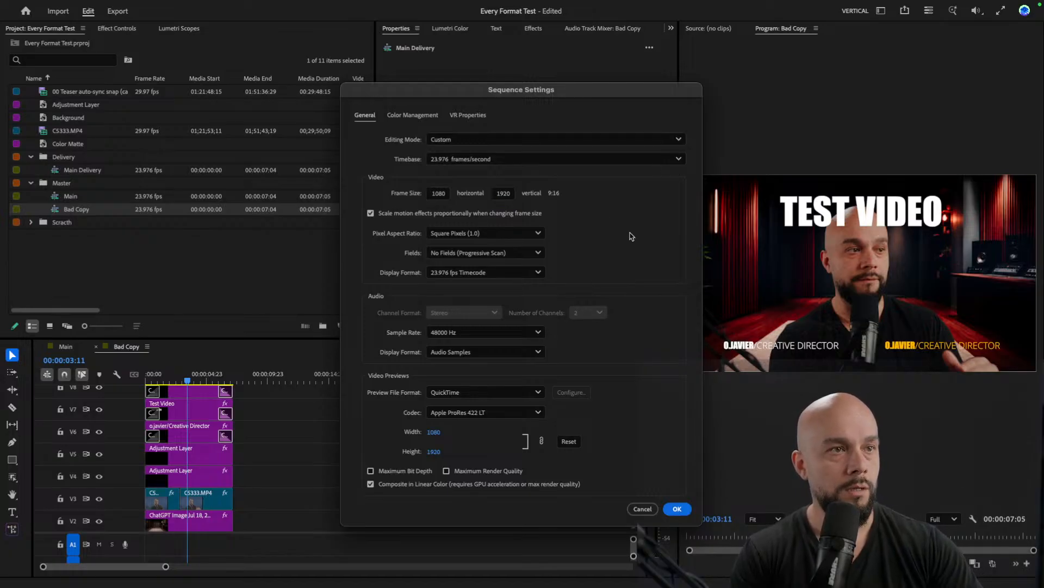
pyautogui.click(679, 510)
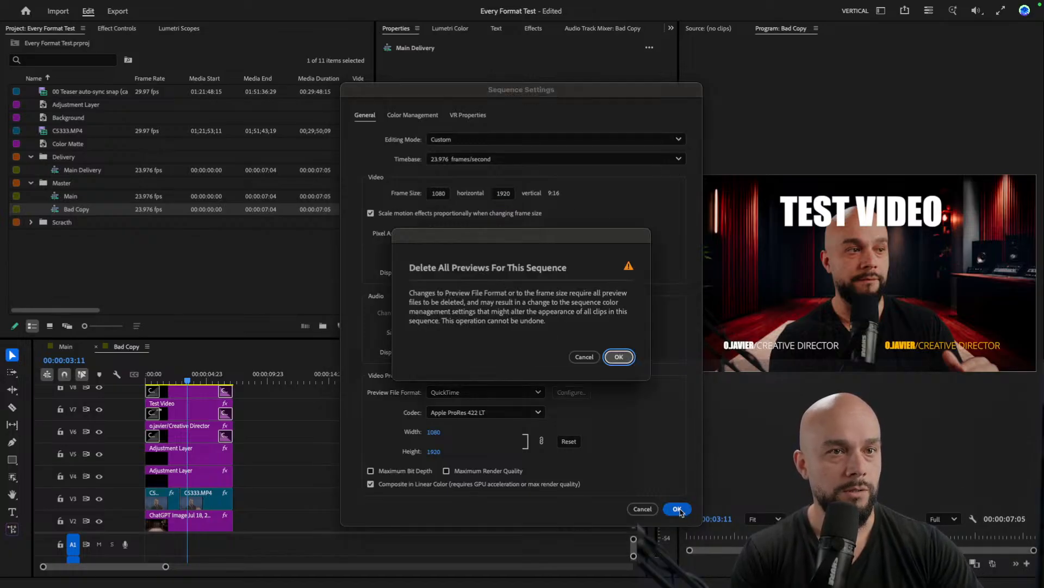
pyautogui.click(619, 356)
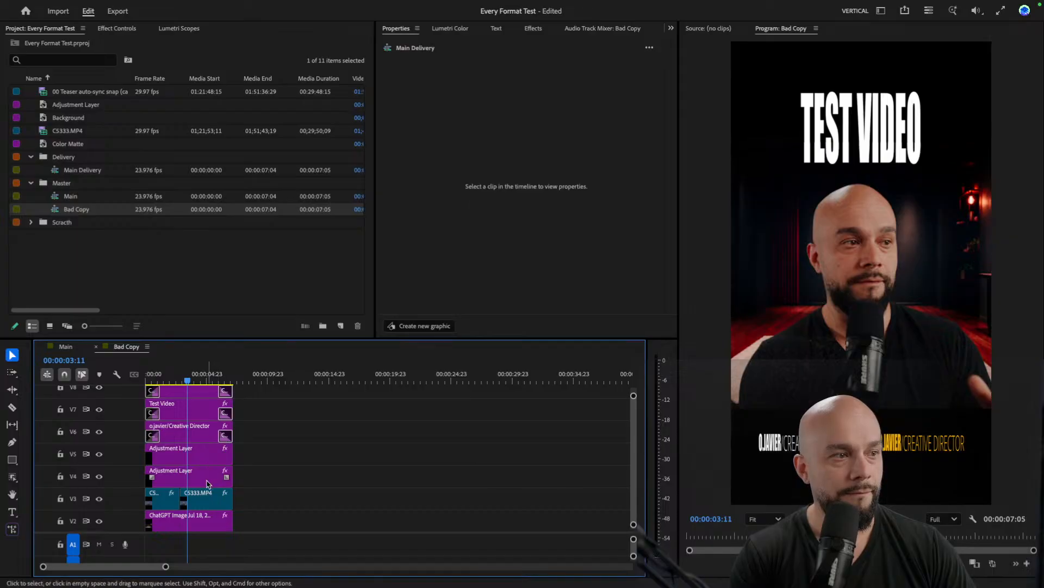
# - Set the horizontal position of the yellow Creative Director title clip on V6 to 515
pyautogui.scroll(-1, 212, 489)
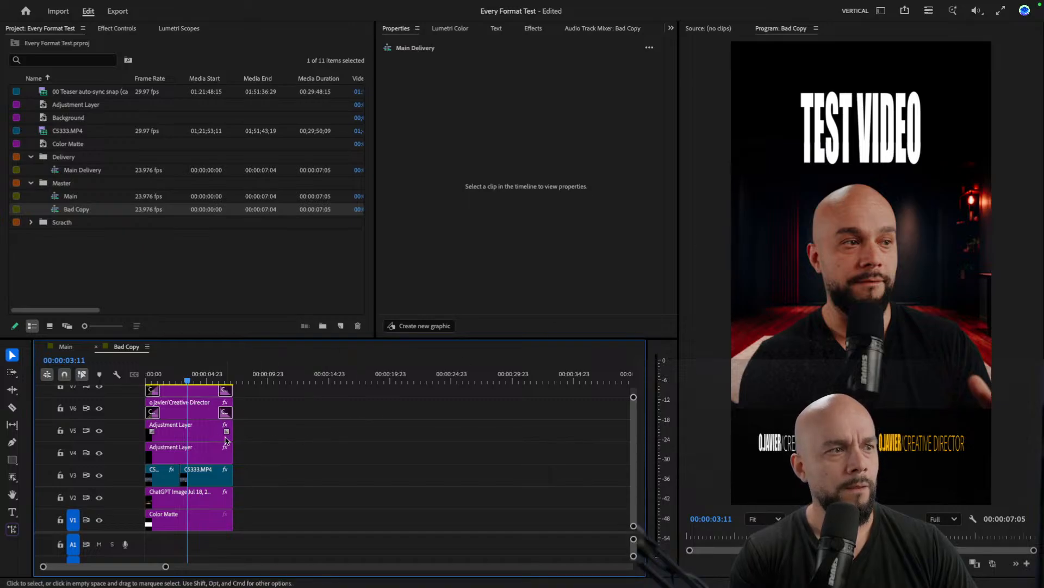
pyautogui.scroll(1, 188, 441)
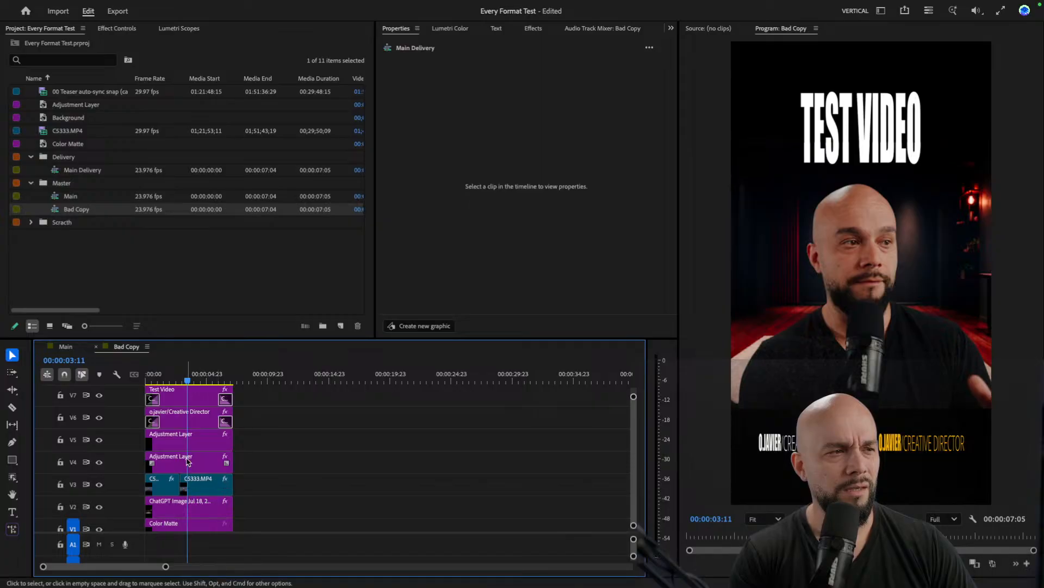
pyautogui.scroll(1, 194, 442)
pyautogui.click(186, 424)
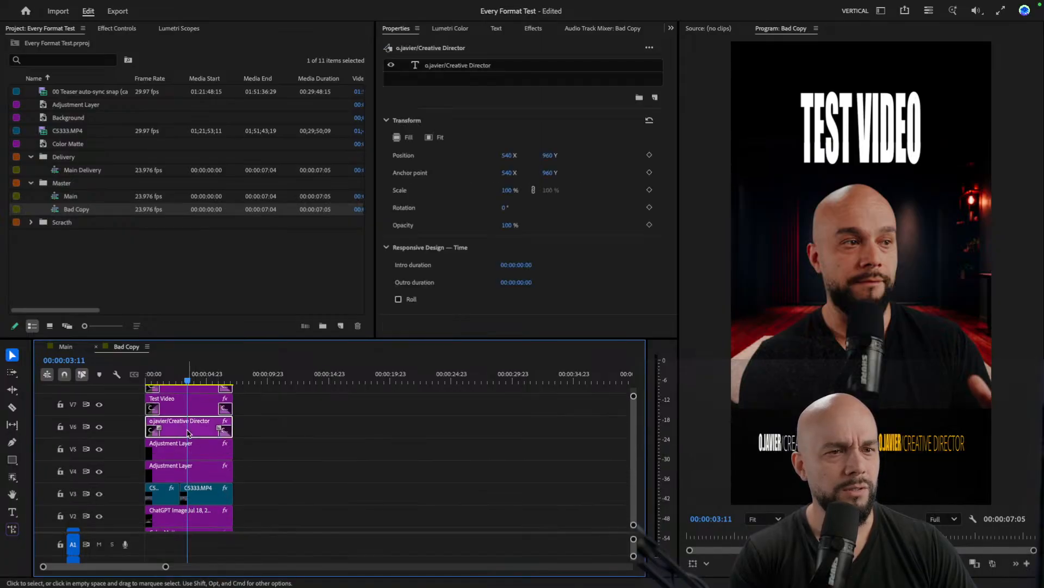
pyautogui.moveTo(506, 156)
pyautogui.mouseDown()
pyautogui.moveTo(491, 157)
pyautogui.moveTo(499, 160)
pyautogui.mouseUp()
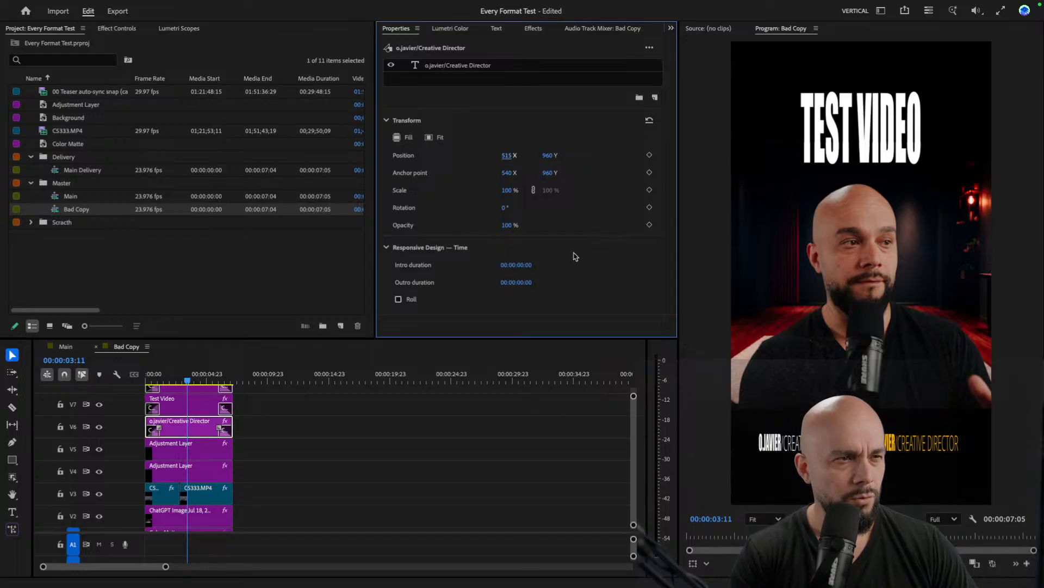
# - Set the tracking of the yellow Creative Director text layer to 45
pyautogui.click(456, 68)
pyautogui.scroll(-2, 524, 234)
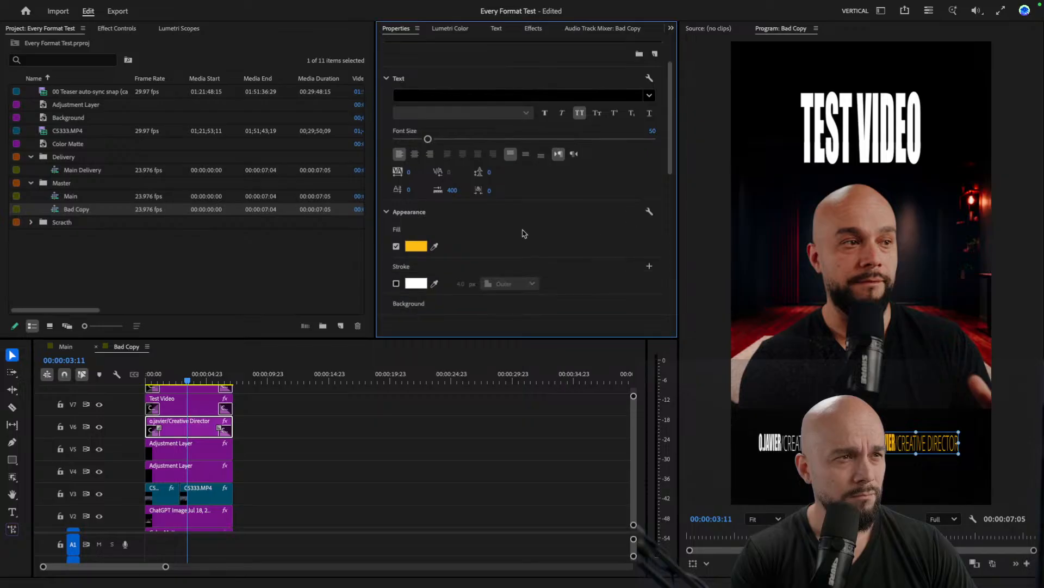
pyautogui.moveTo(416, 176); pyautogui.dragTo(441, 177)
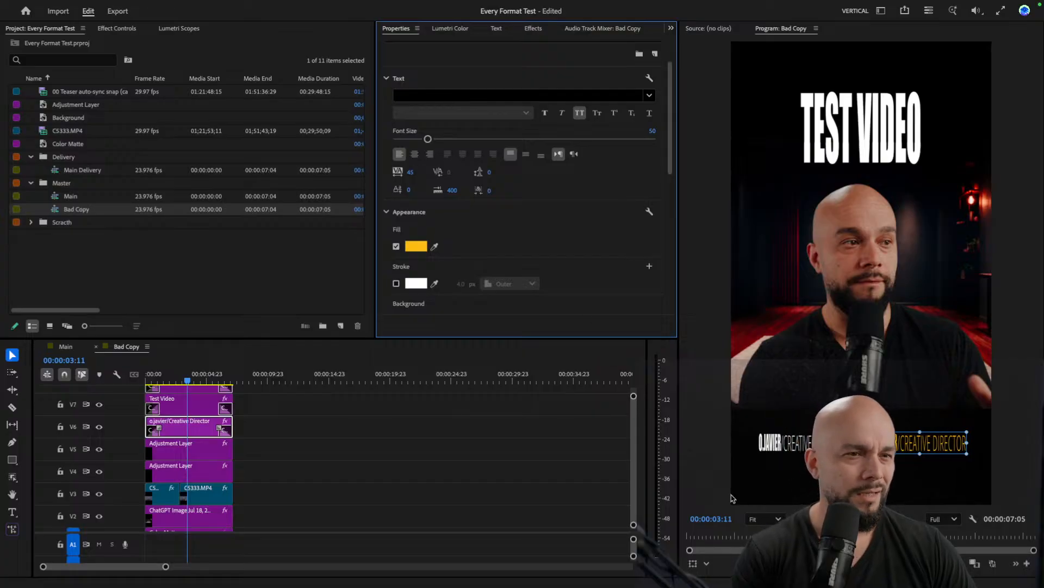
# - Reduce the Test Video title's font size to 175 in the clip on V7
pyautogui.scroll(2, 193, 442)
pyautogui.scroll(-1, 198, 452)
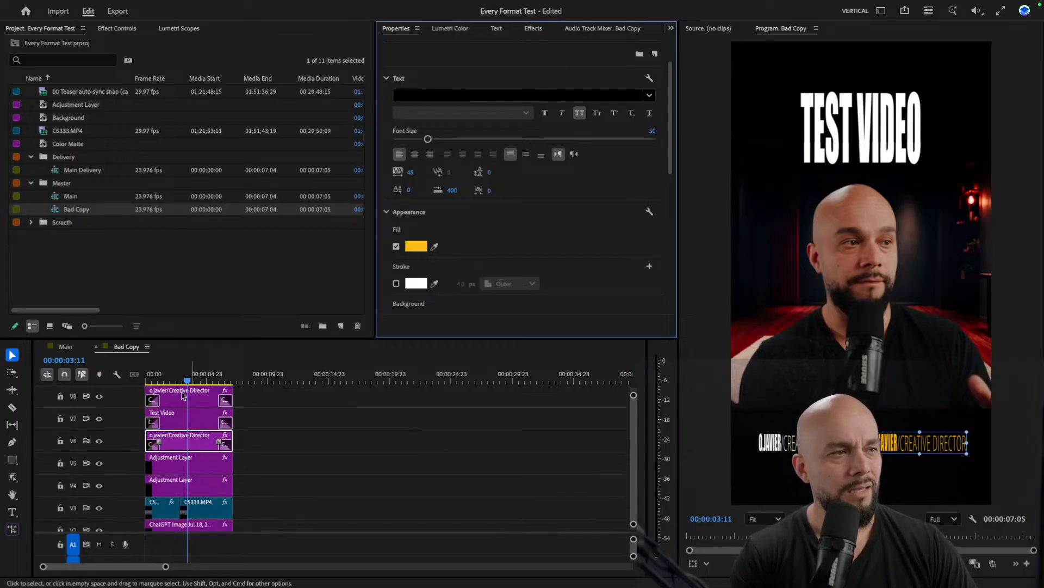
pyautogui.click(157, 377)
pyautogui.moveTo(159, 377); pyautogui.dragTo(173, 377)
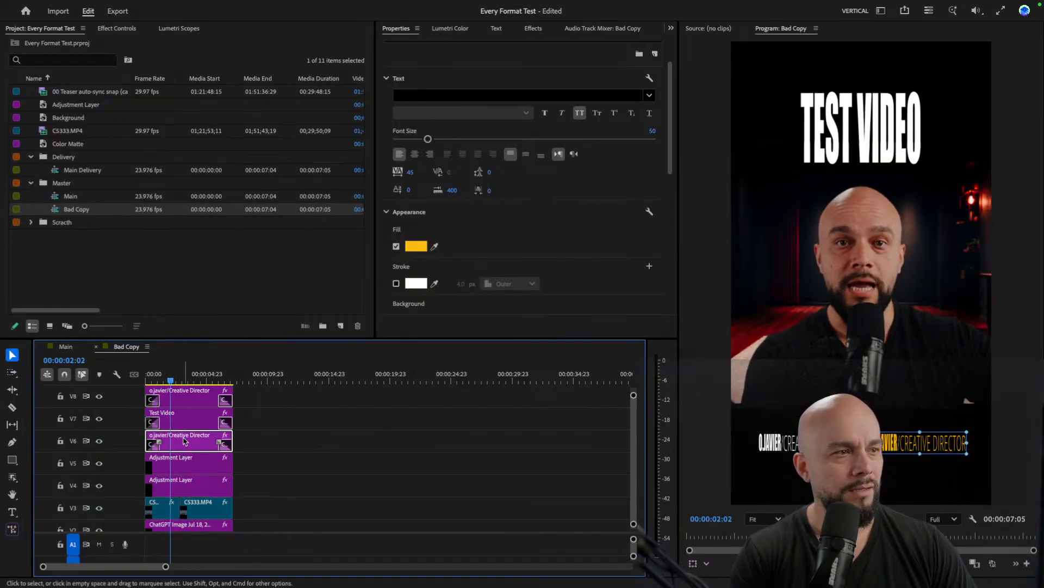
pyautogui.click(186, 416)
pyautogui.click(451, 67)
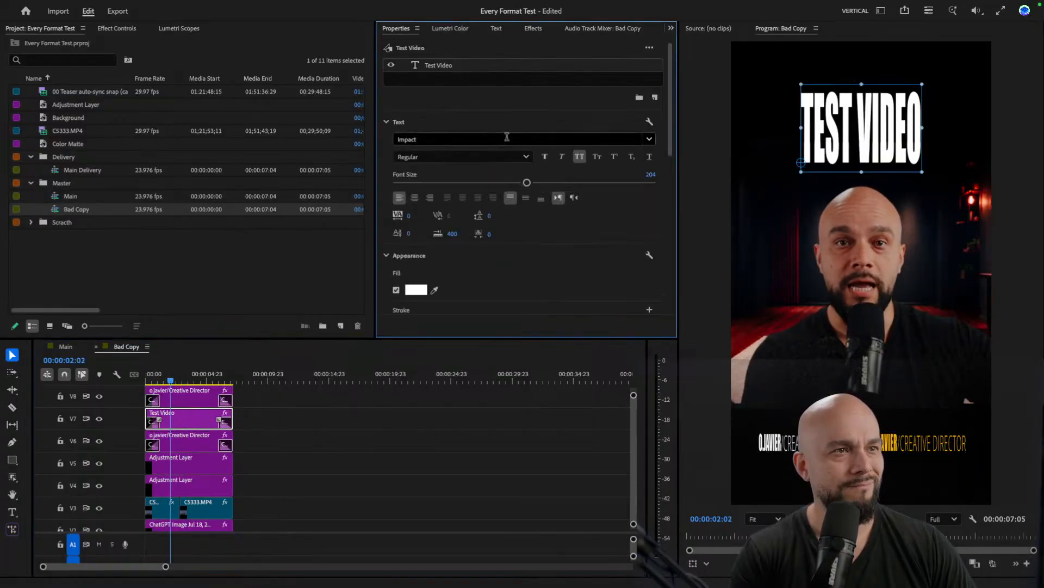
pyautogui.moveTo(526, 184)
pyautogui.mouseDown()
pyautogui.moveTo(548, 184)
pyautogui.moveTo(483, 184)
pyautogui.moveTo(509, 185)
pyautogui.mouseUp()
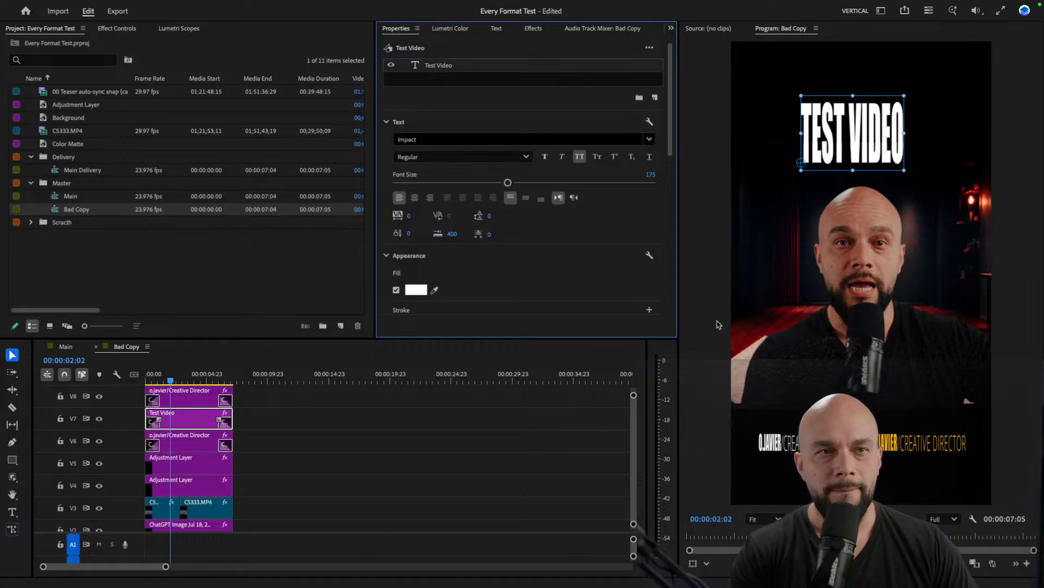
# - Return to the Main sequence and scrub to about 00:00:02:08 to compare it with Bad Copy
pyautogui.click(178, 377)
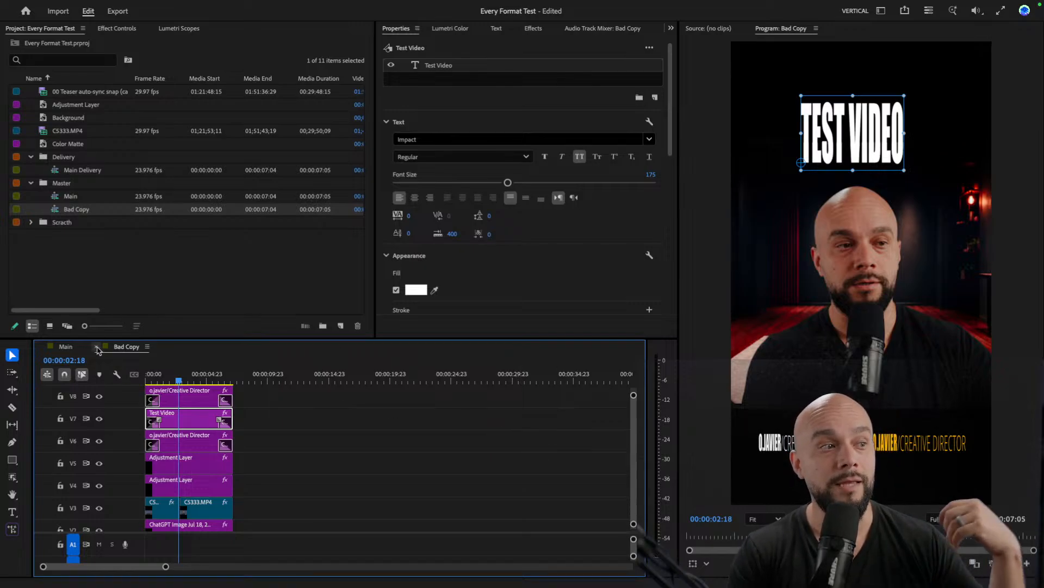
pyautogui.click(66, 347)
pyautogui.moveTo(168, 375); pyautogui.dragTo(162, 377)
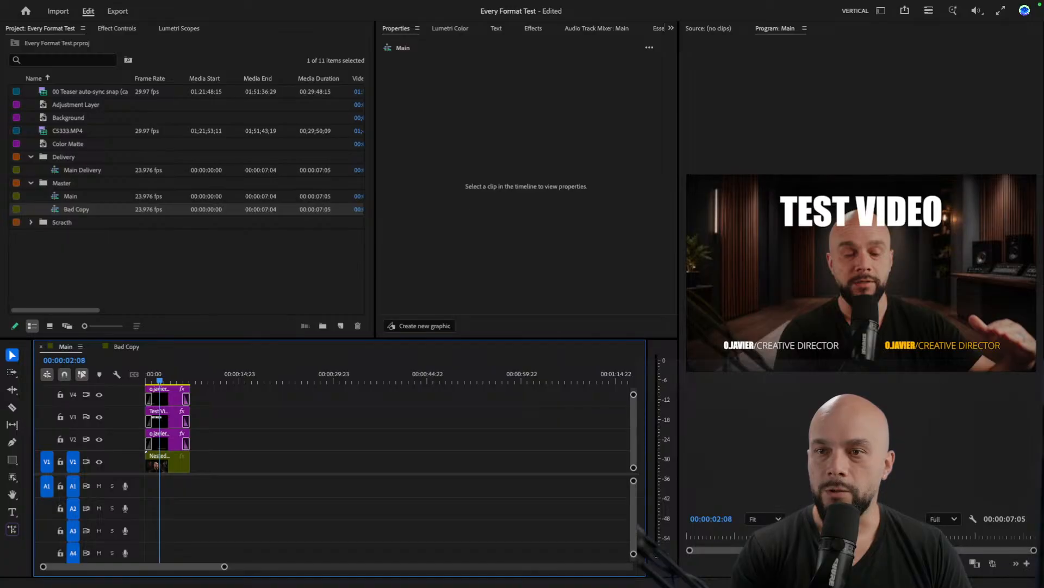
# - Scrub the Main sequence to about 00:00:03:09 and hide title tracks V2, V3 and V4 so only the nested footage shows
pyautogui.click(168, 379)
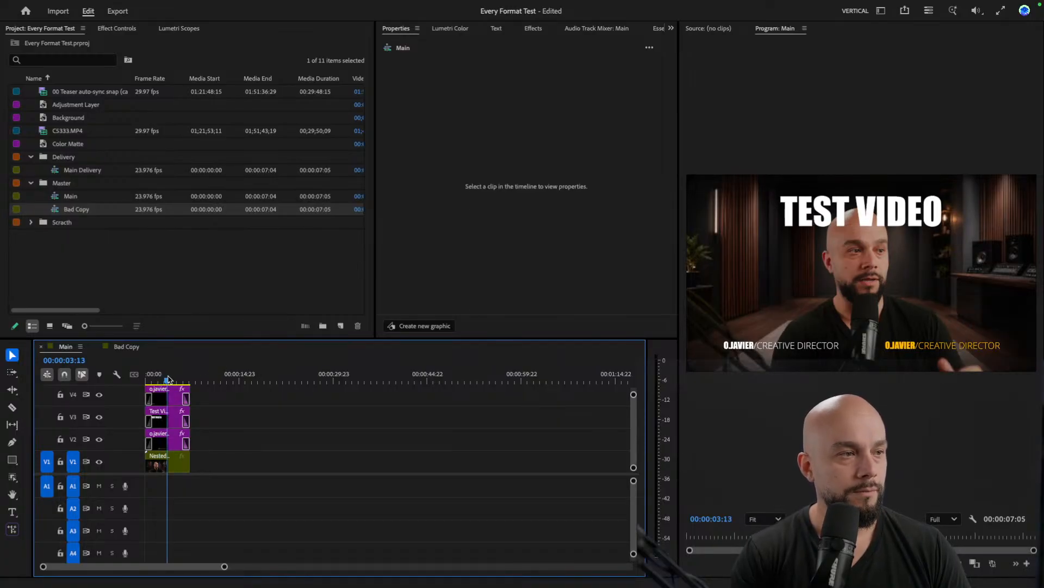
pyautogui.moveTo(168, 379); pyautogui.dragTo(167, 379)
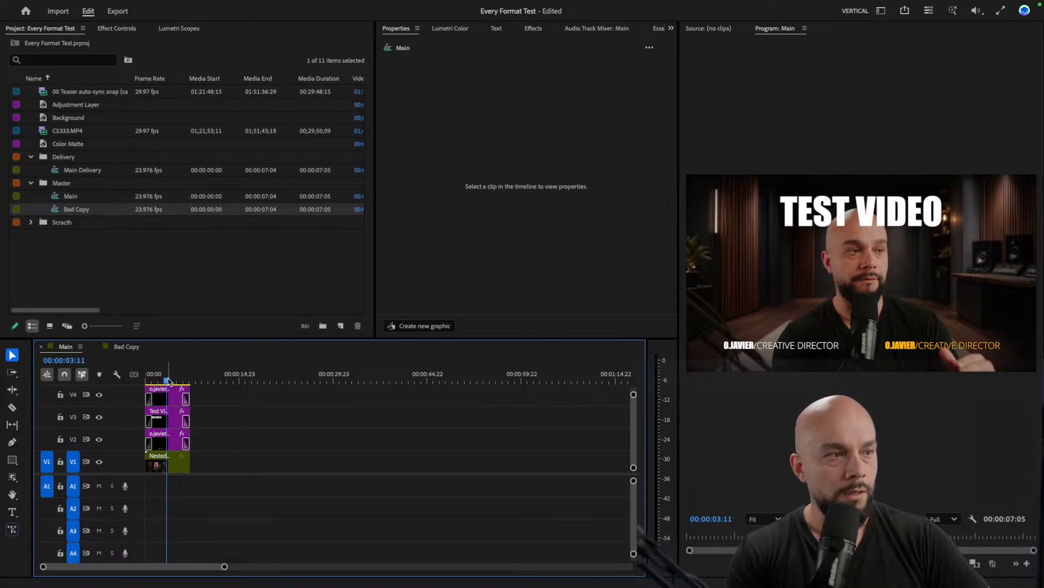
pyautogui.click(166, 380)
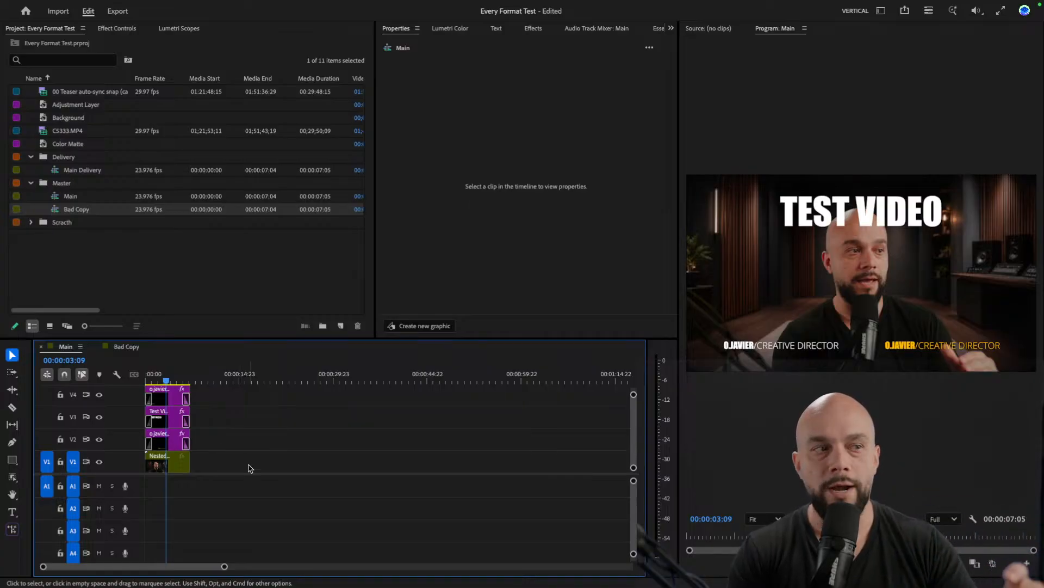
pyautogui.click(99, 439)
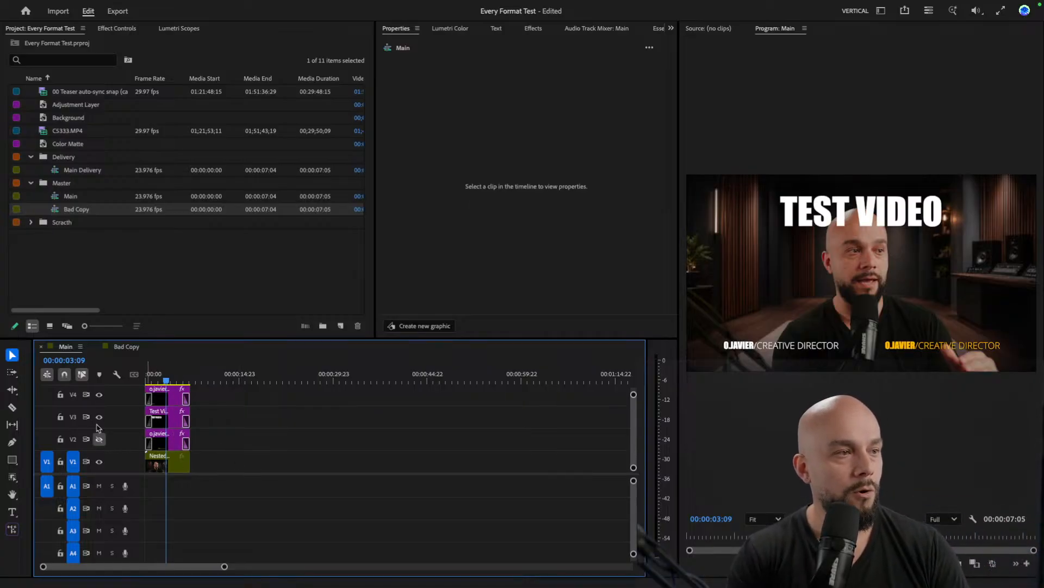
pyautogui.click(99, 416)
pyautogui.click(99, 394)
pyautogui.scroll(1, 245, 454)
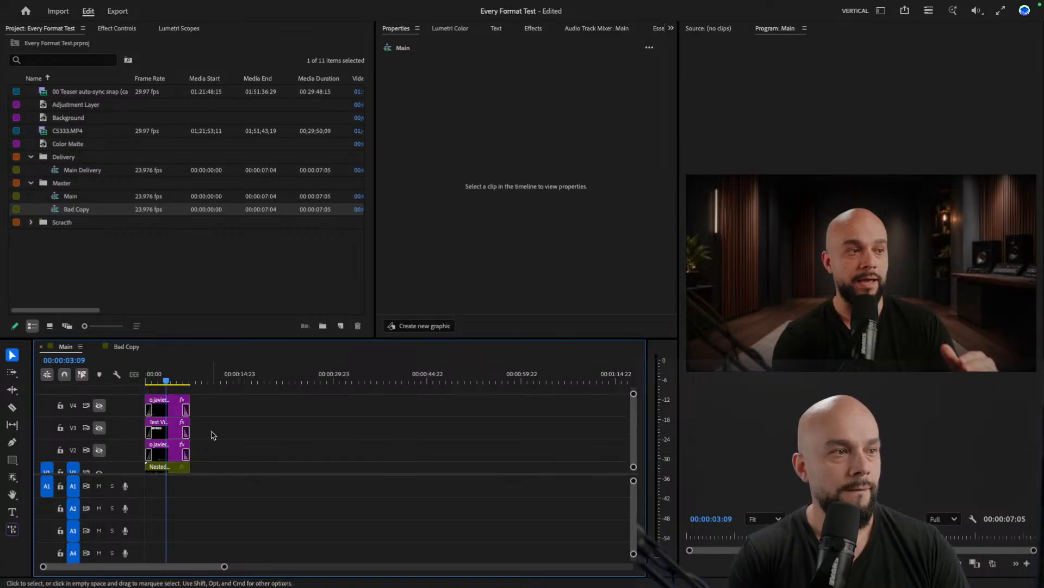
pyautogui.scroll(-1, 212, 435)
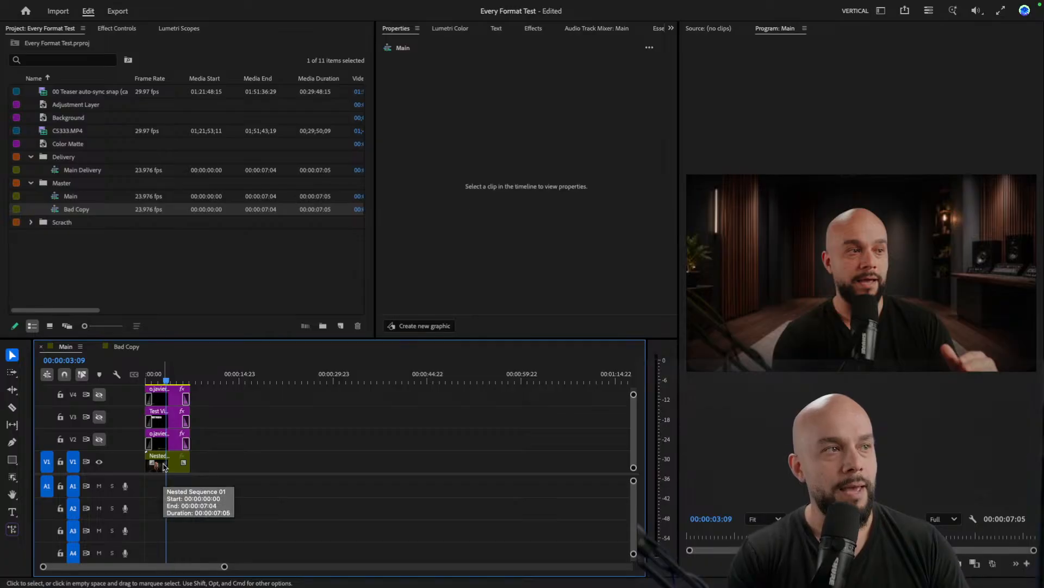
# - In Bad Copy, select all clips on V1 through V5 and look at the clip commands available for nesting them
pyautogui.click(125, 346)
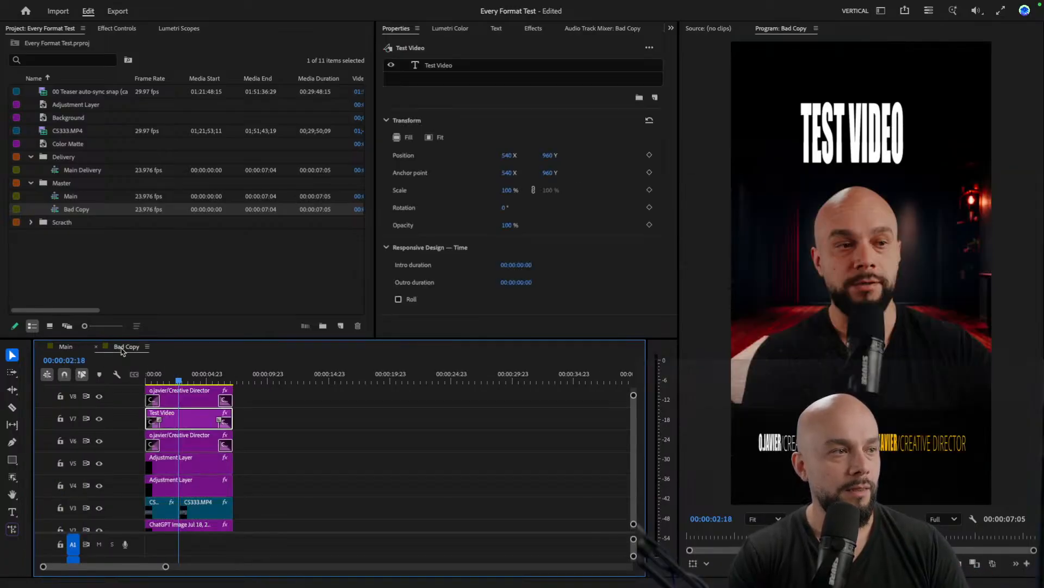
pyautogui.scroll(-2, 261, 500)
pyautogui.moveTo(267, 477); pyautogui.dragTo(174, 479)
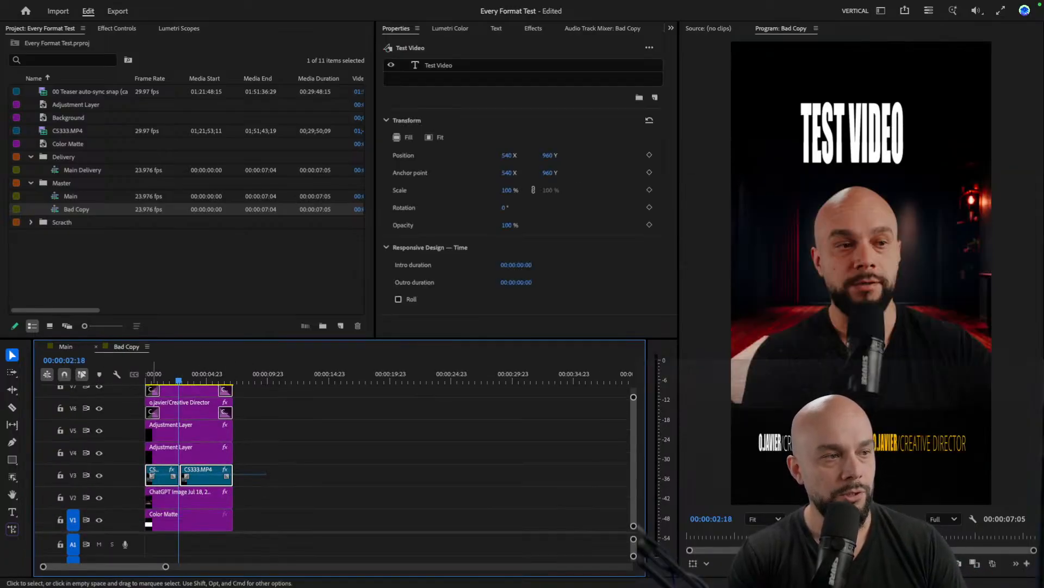
pyautogui.moveTo(282, 431); pyautogui.dragTo(146, 479)
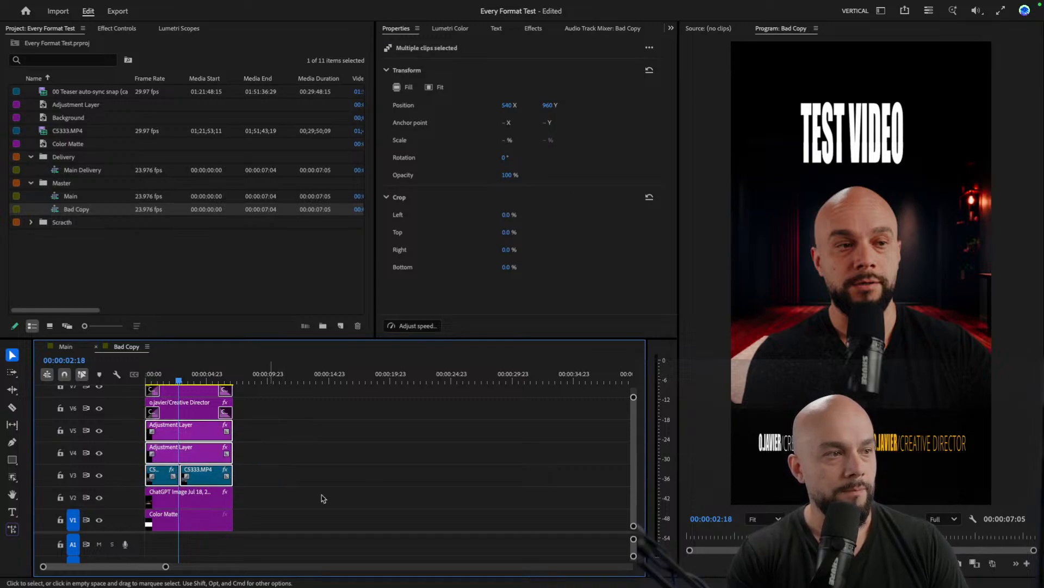
pyautogui.click(265, 499)
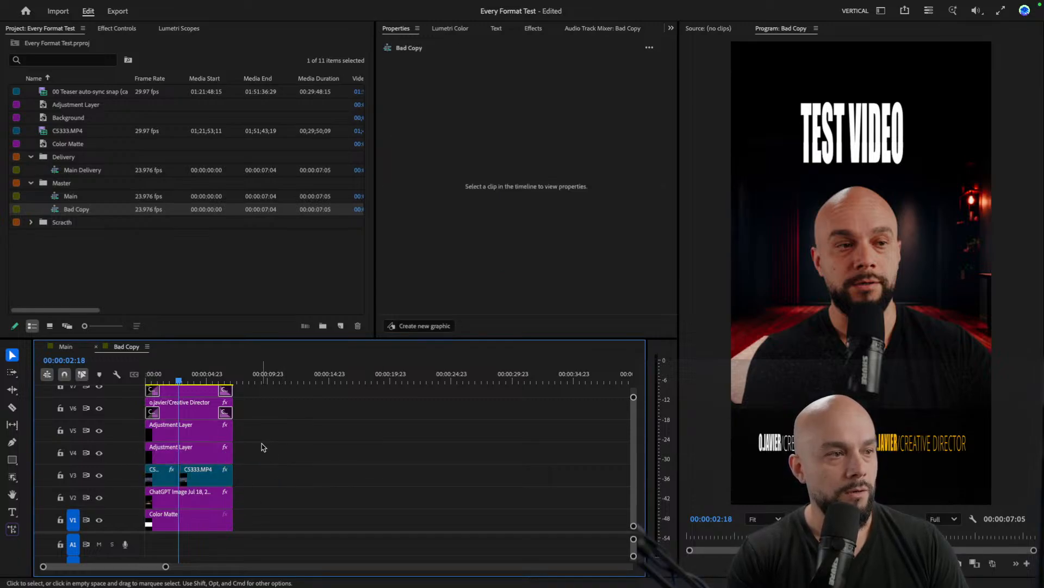
pyautogui.moveTo(268, 431); pyautogui.dragTo(138, 522)
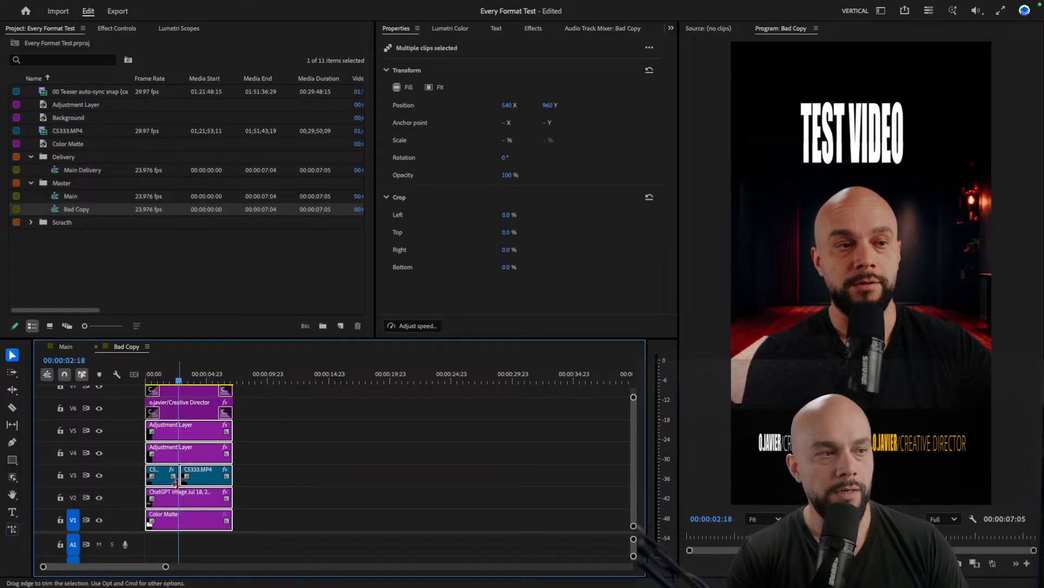
pyautogui.rightClick(203, 433)
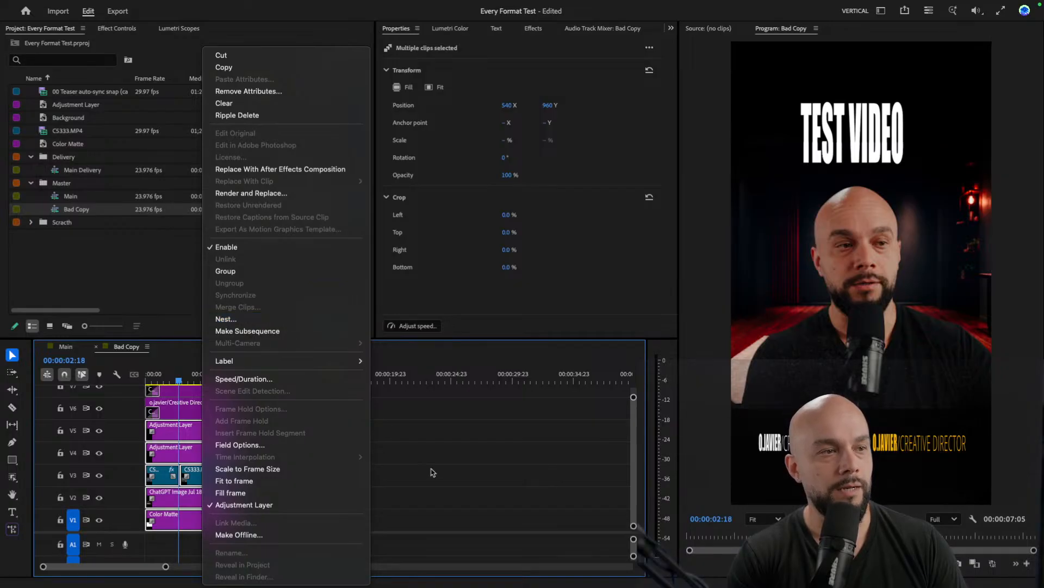
pyautogui.click(72, 350)
# - Return to the Main sequence at 00:00:02:08 and inspect the Nested Sequence 01 clip on V1
pyautogui.click(66, 346)
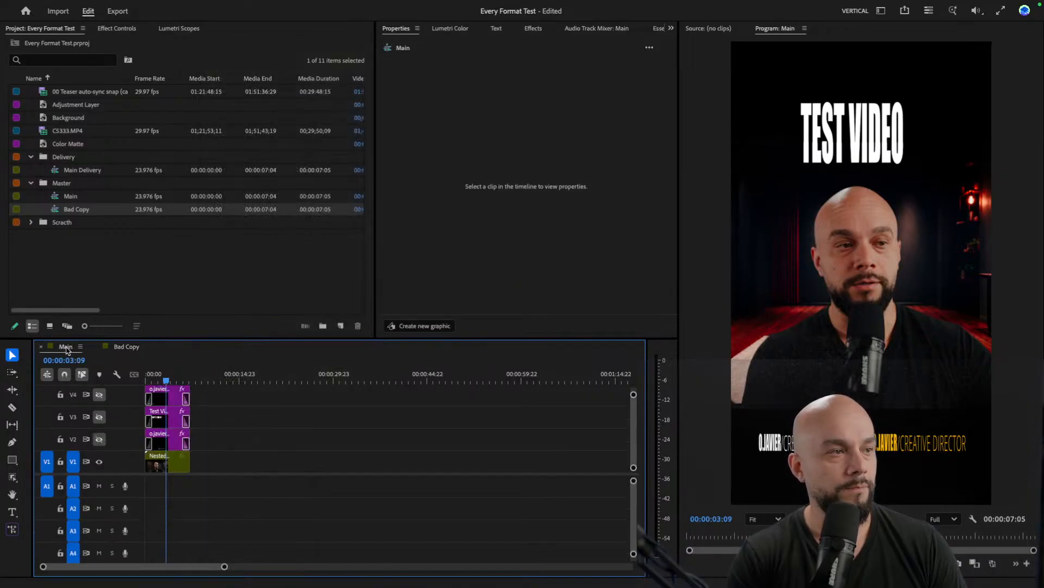
pyautogui.moveTo(156, 381); pyautogui.dragTo(160, 381)
pyautogui.press('=')
pyautogui.press('=')
pyautogui.press('=')
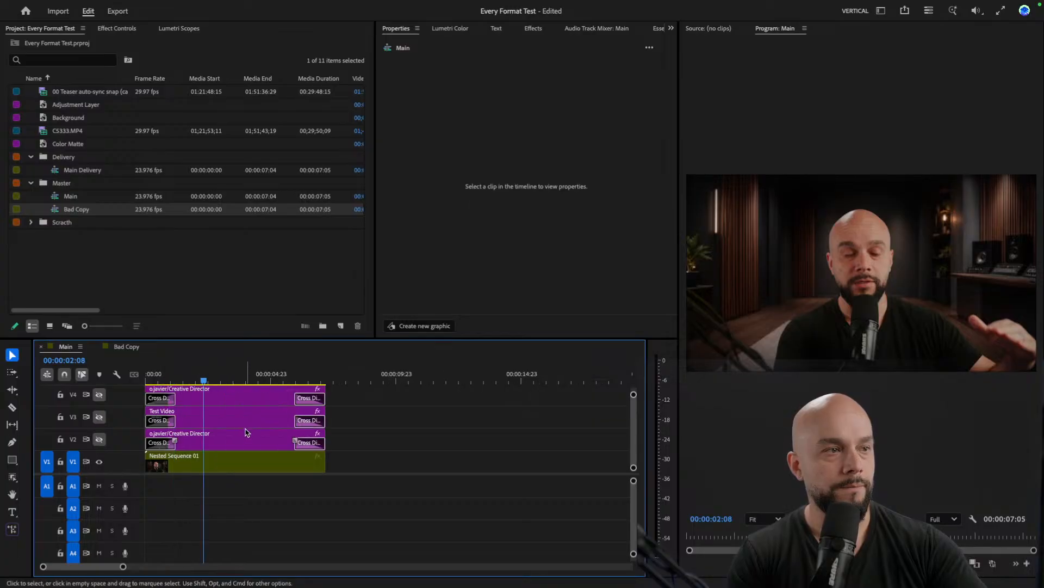
pyautogui.scroll(3, 133, 476)
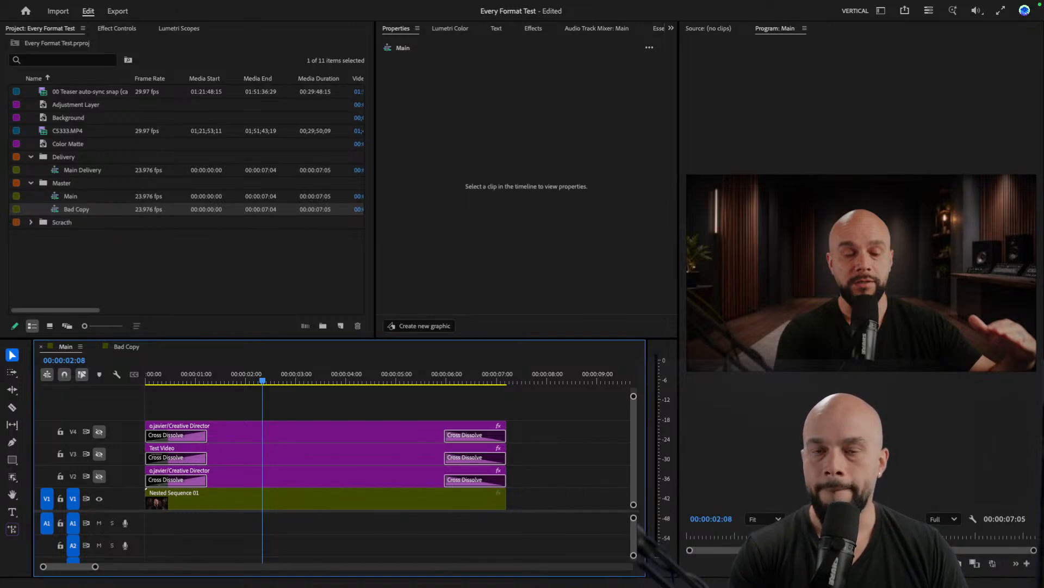
pyautogui.click(300, 501)
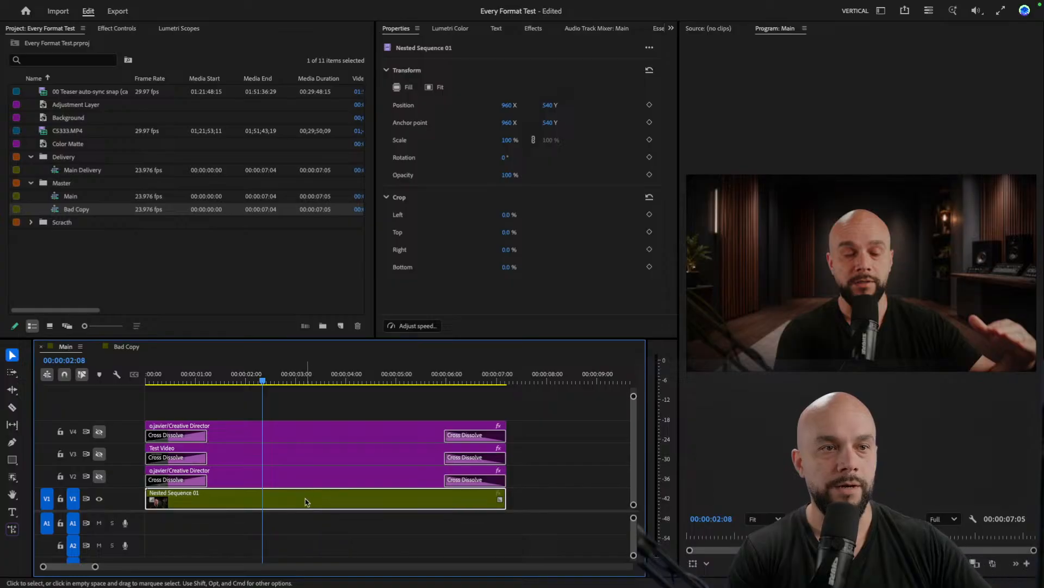
# - Make title tracks V3, V2 and V4 visible again in the Main sequence
pyautogui.click(100, 455)
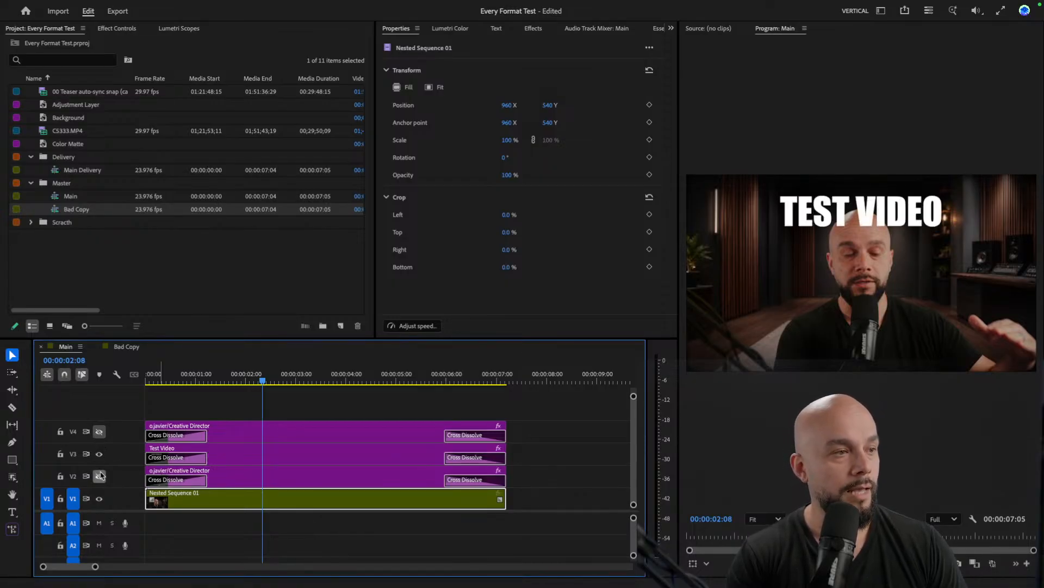
pyautogui.click(99, 477)
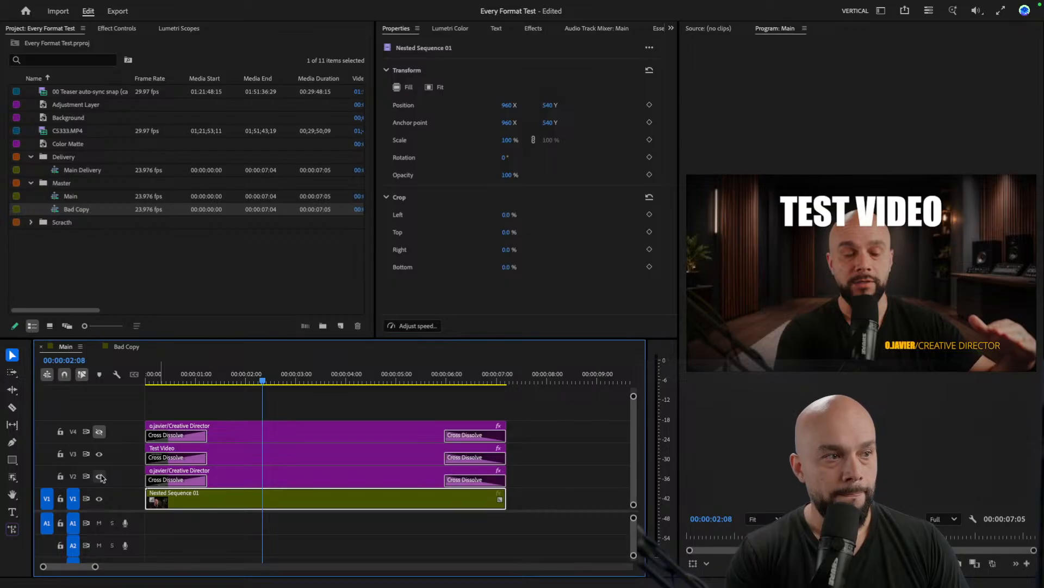
pyautogui.click(99, 432)
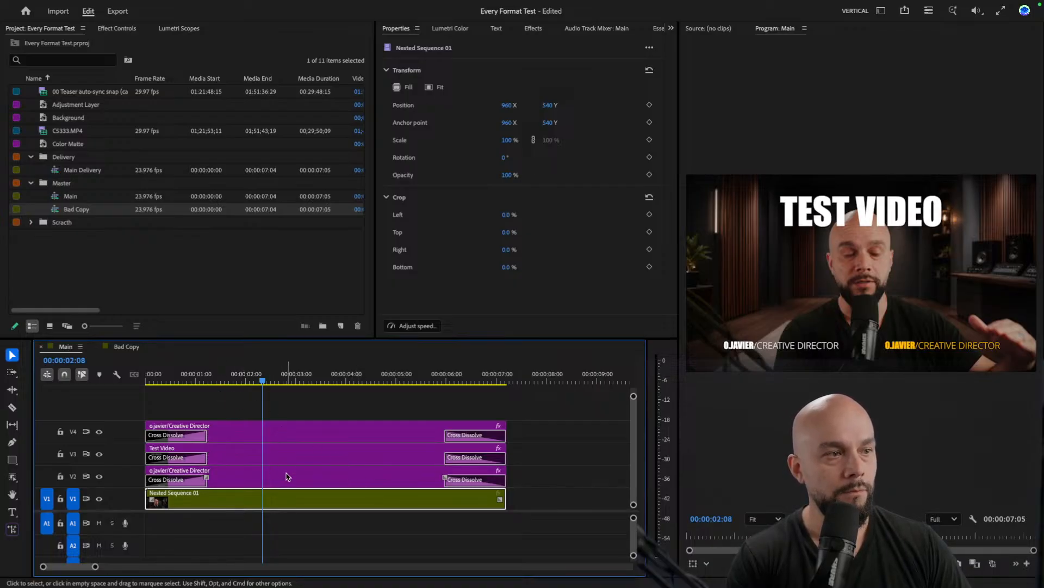
# - Inspect the Test Video text layer on V3 and check its responsive Pin To target and pinned edge
pyautogui.click(305, 480)
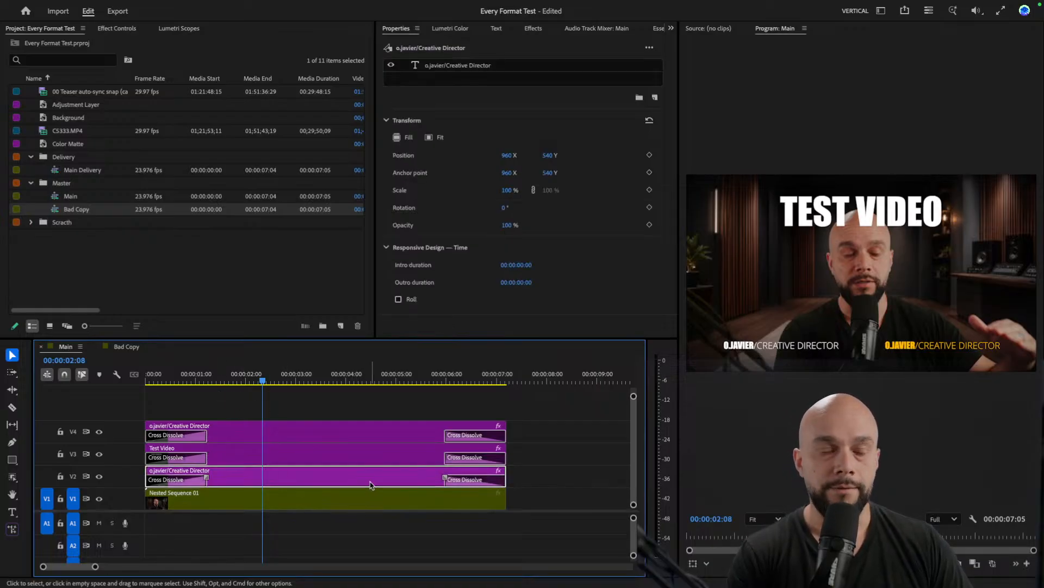
pyautogui.click(305, 501)
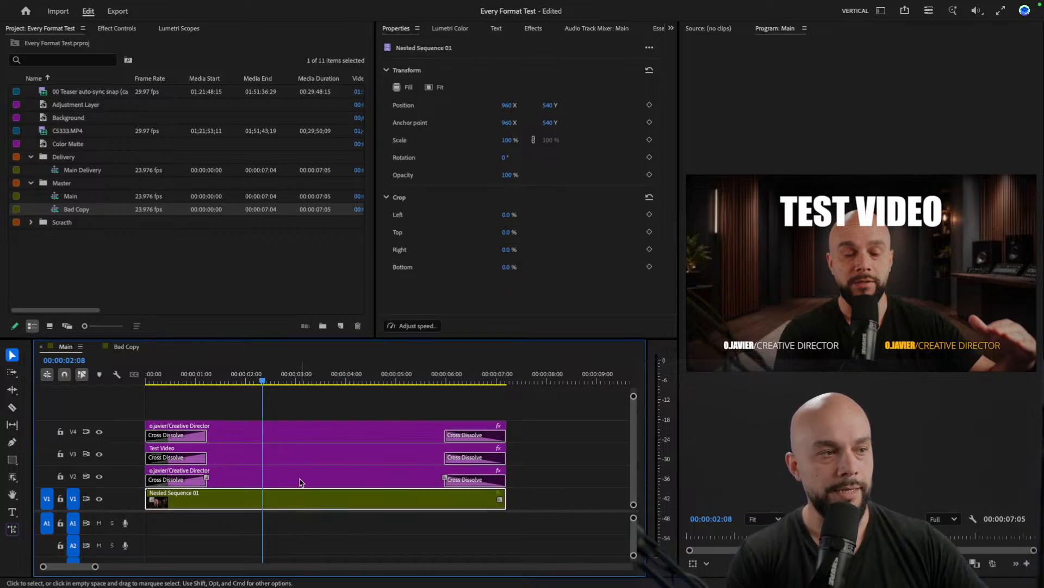
pyautogui.click(301, 482)
pyautogui.click(302, 457)
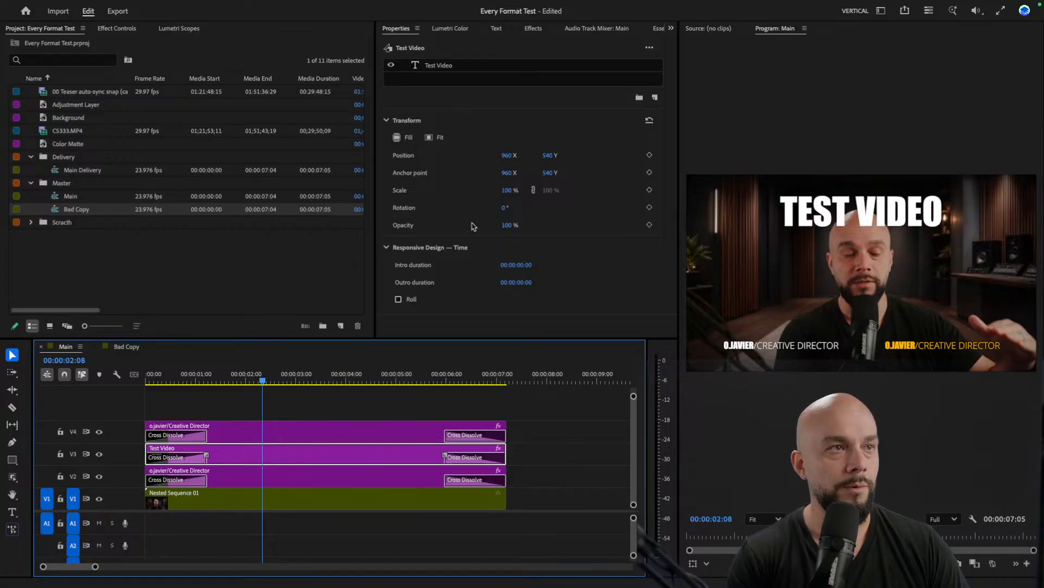
pyautogui.click(449, 67)
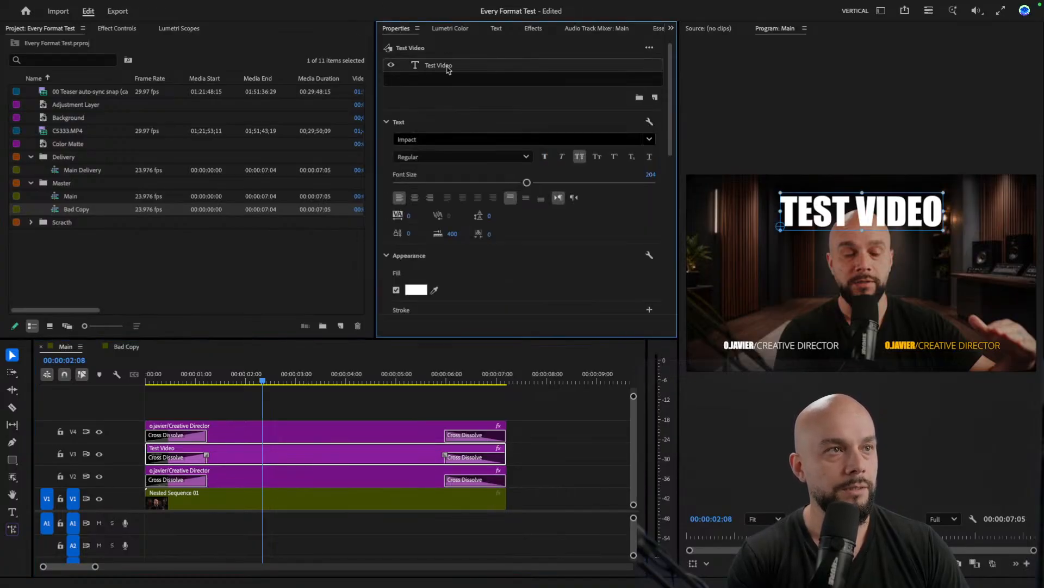
pyautogui.scroll(-2, 673, 115)
pyautogui.scroll(-5, 673, 116)
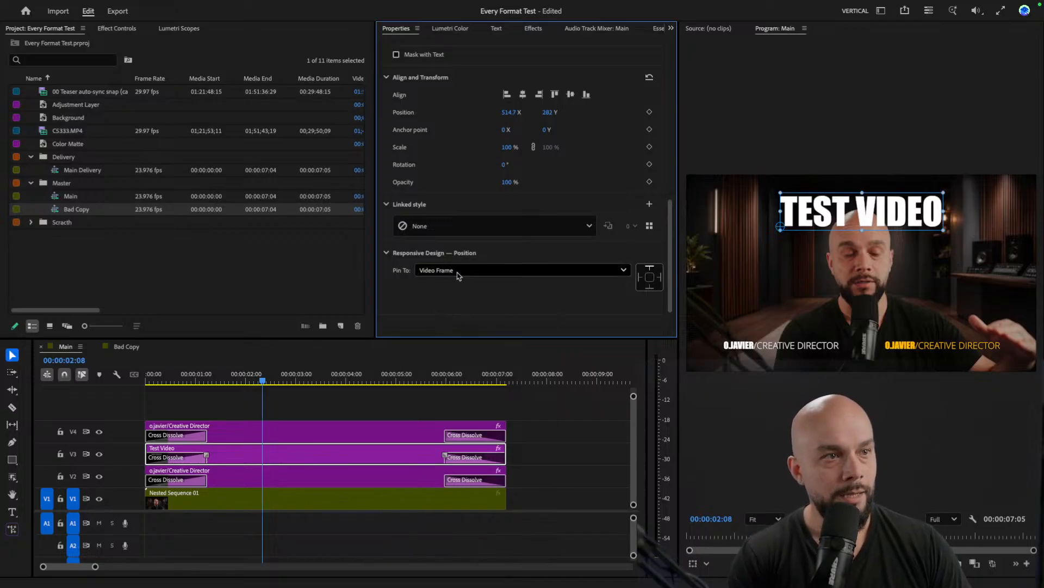
pyautogui.click(623, 271)
pyautogui.click(405, 295)
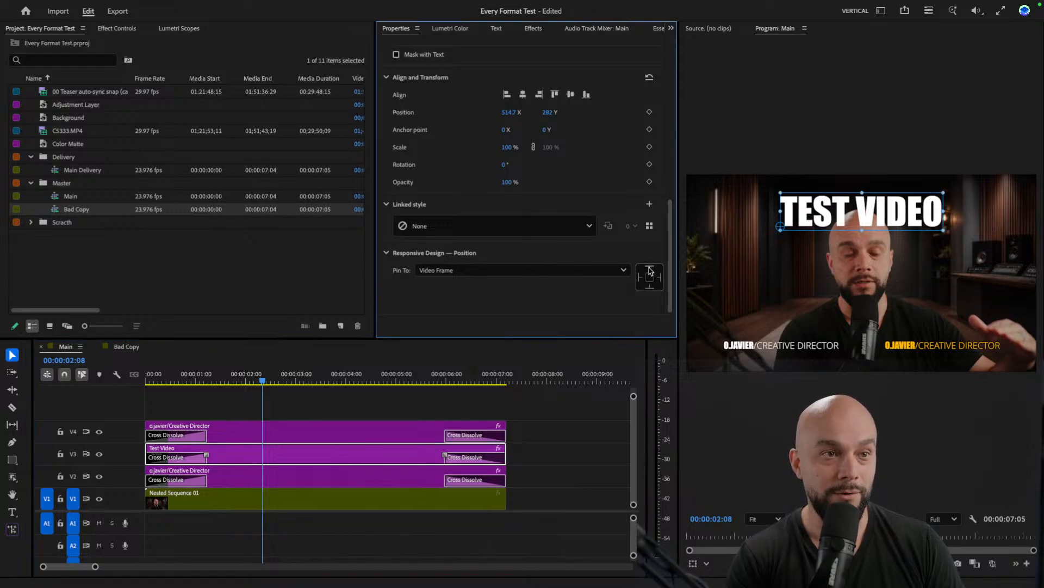
# - Identify the white Creative Director title on V4 by toggling its visibility, and check its text layer's responsive pinning
pyautogui.click(314, 431)
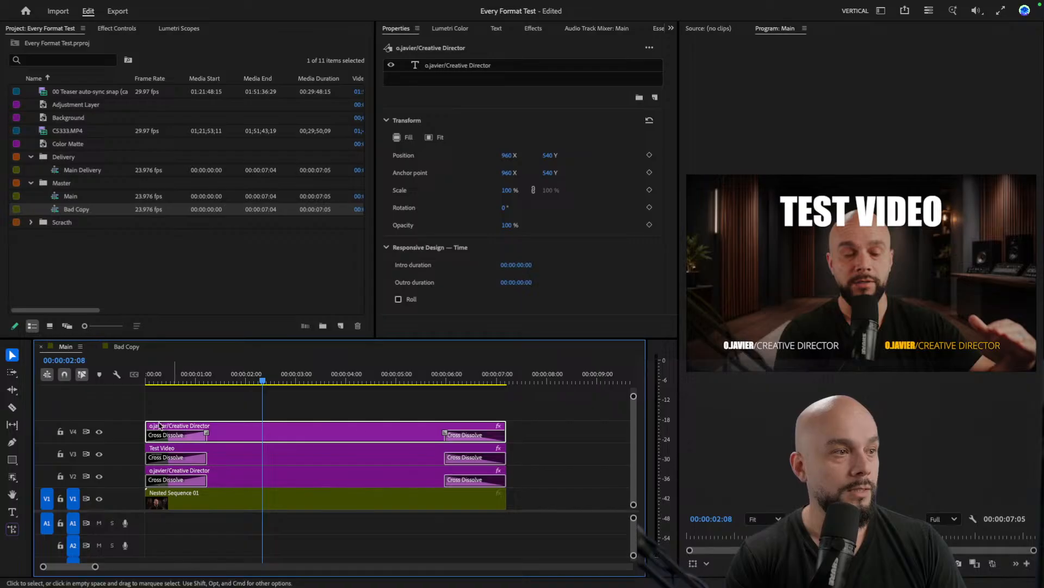
pyautogui.click(99, 431)
pyautogui.click(98, 432)
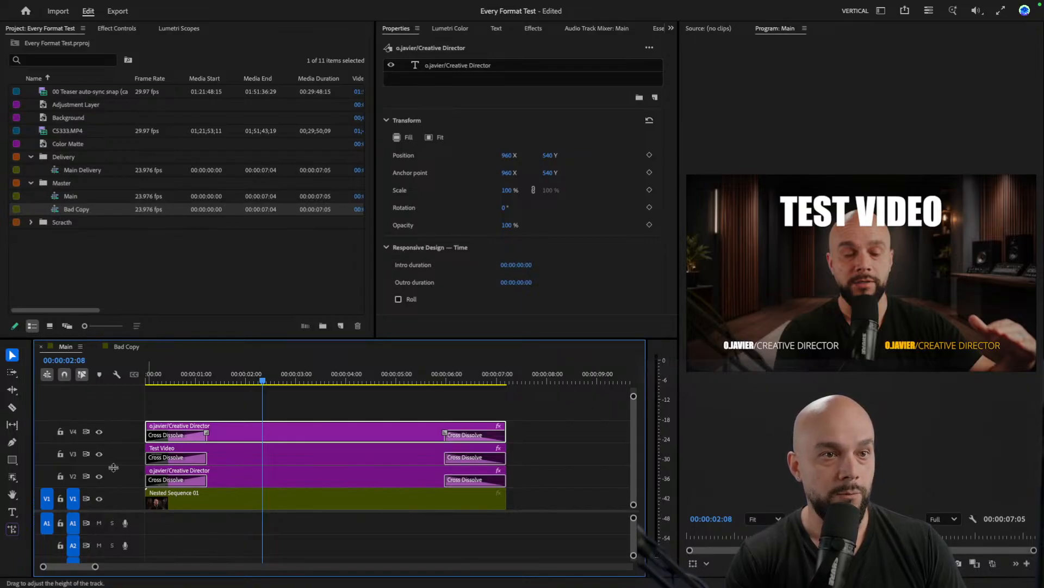
pyautogui.click(466, 70)
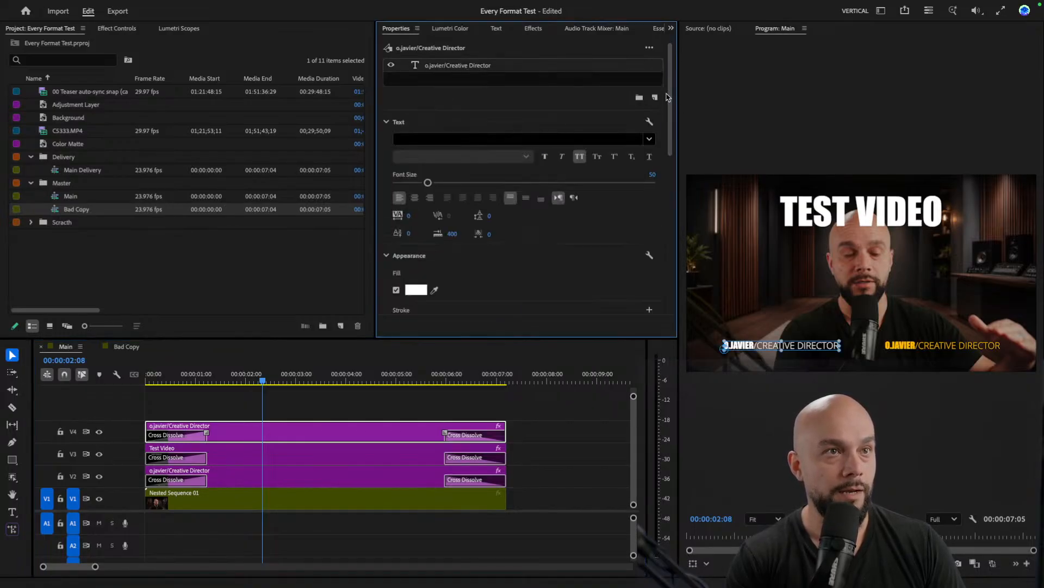
pyautogui.scroll(-5, 648, 308)
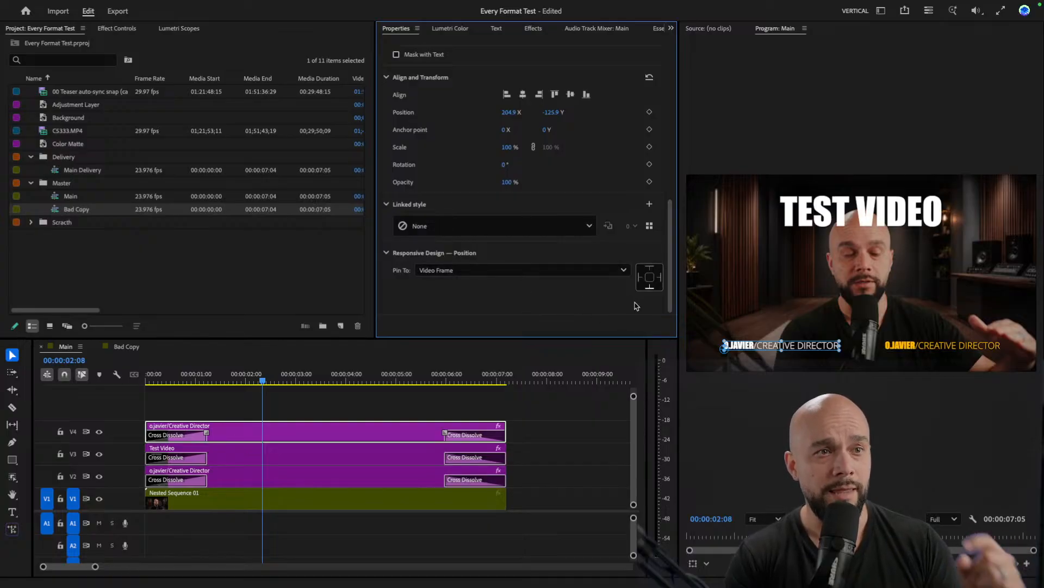
# - Check the responsive pinning of the yellow Creative Director text layer on V2, and revisit the title clips above it
pyautogui.click(311, 477)
pyautogui.click(488, 65)
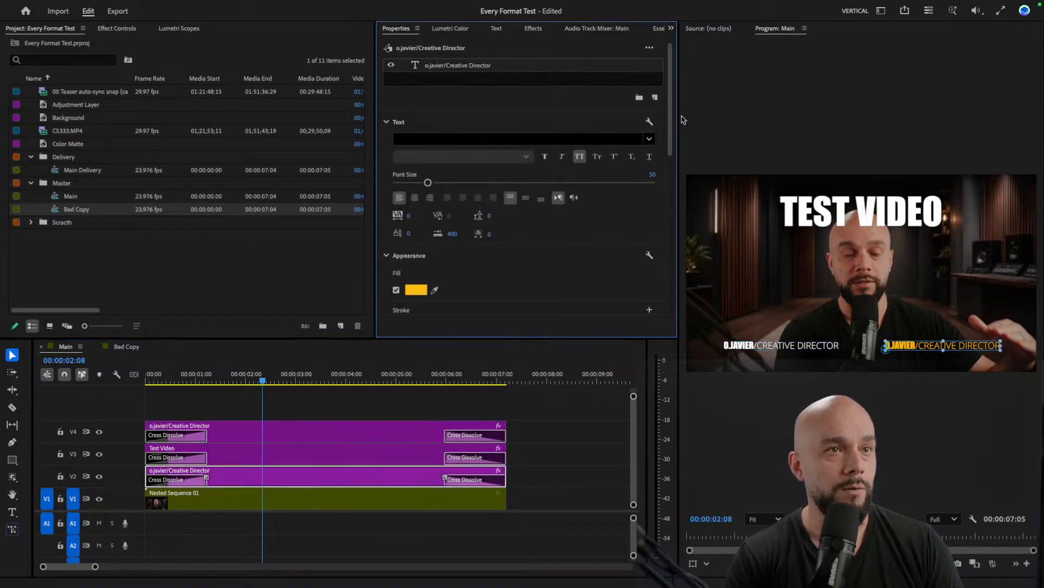
pyautogui.scroll(-5, 566, 263)
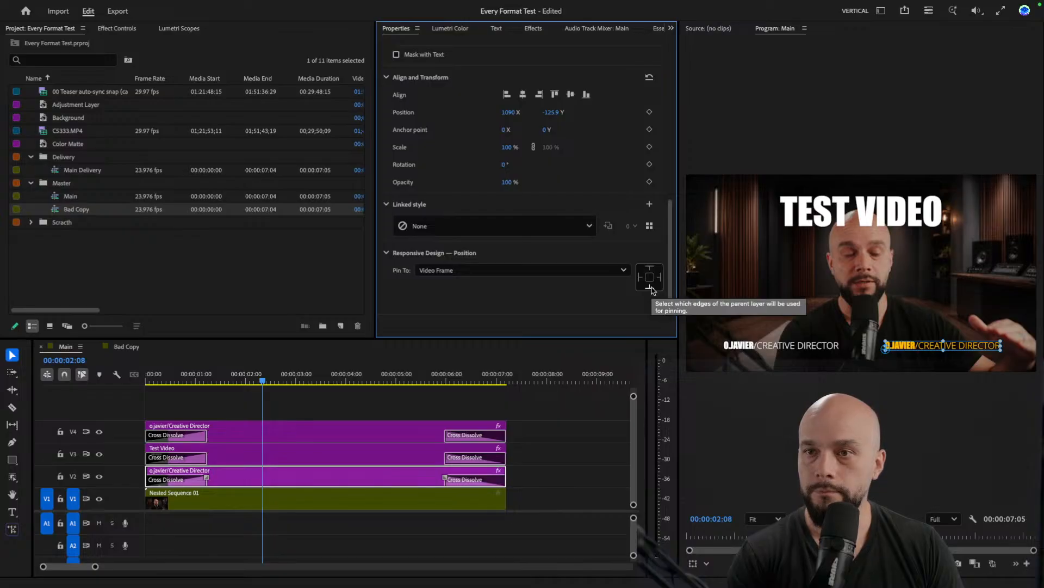
pyautogui.click(331, 457)
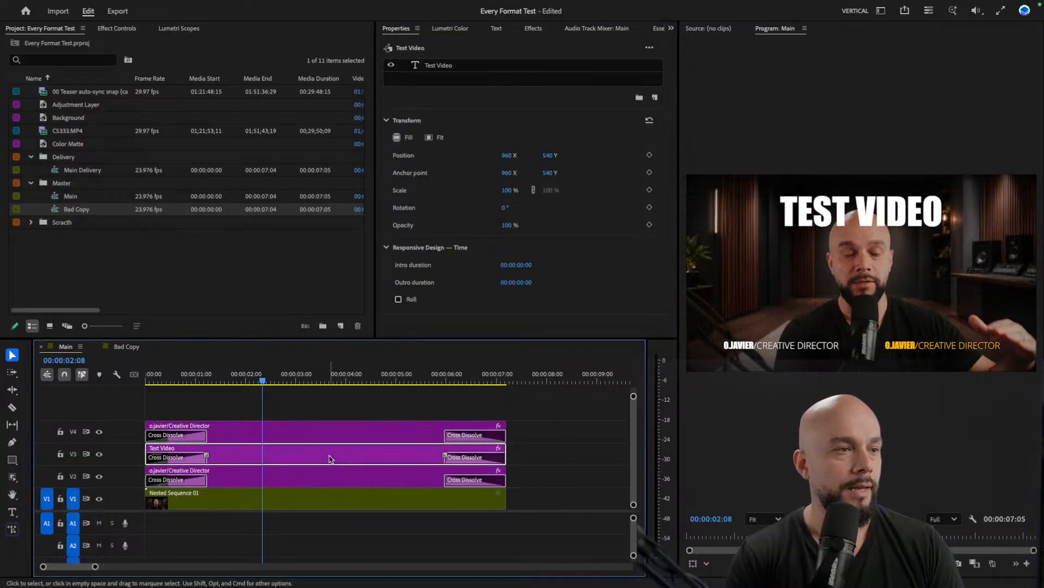
pyautogui.click(348, 430)
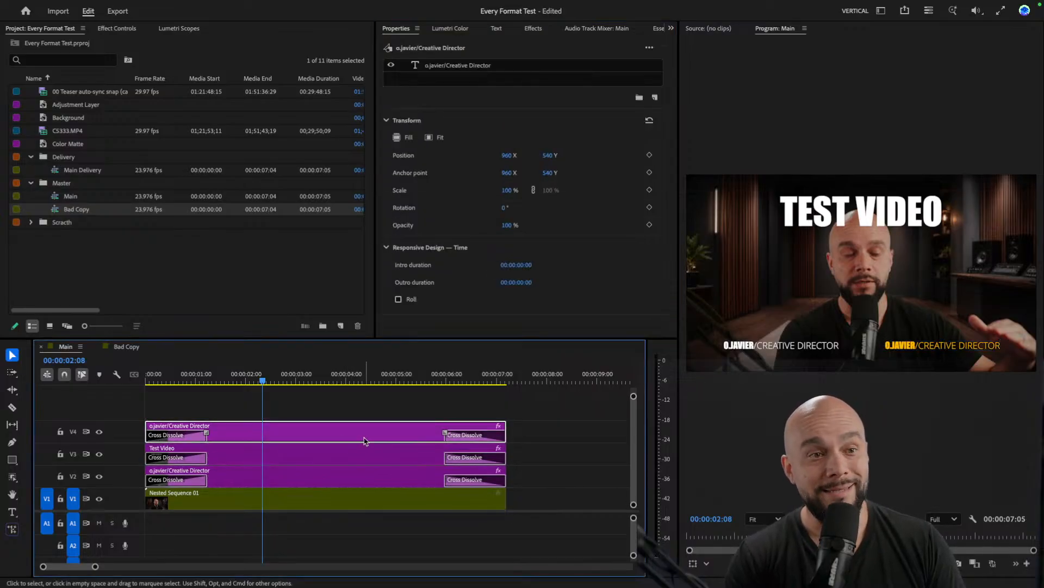
# - Open the Main Delivery sequence from the Delivery bin and close the Bad Copy sequence
pyautogui.click(85, 172)
pyautogui.doubleClick(116, 170)
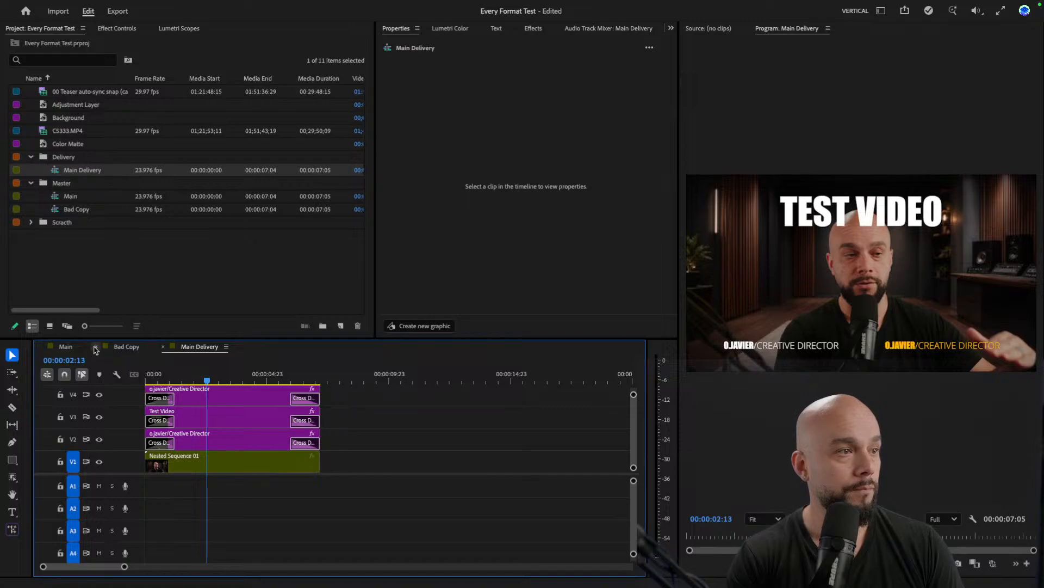
pyautogui.click(95, 347)
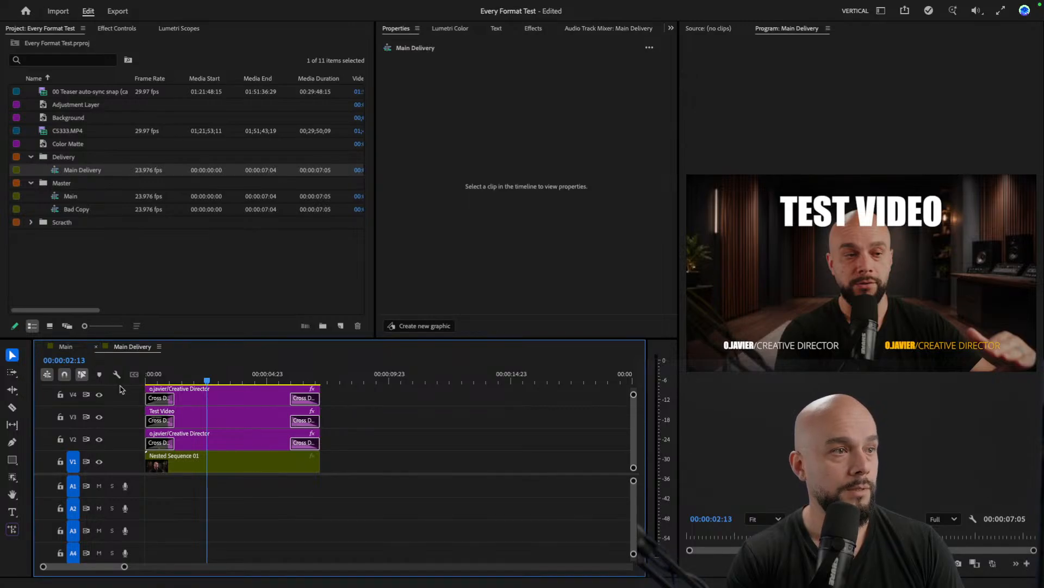
# - Close the Main sequence, scrub through Main Delivery, and enlarge the timeline's video track area to show all its title tracks
pyautogui.moveTo(192, 381)
pyautogui.mouseDown()
pyautogui.moveTo(174, 381)
pyautogui.moveTo(199, 380)
pyautogui.mouseUp()
pyautogui.click(41, 348)
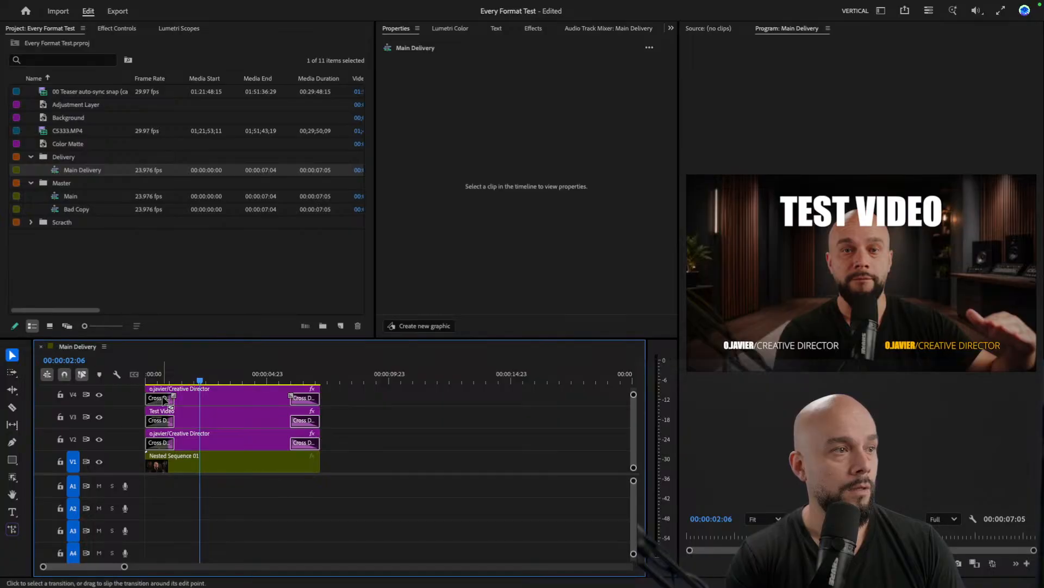
pyautogui.click(227, 380)
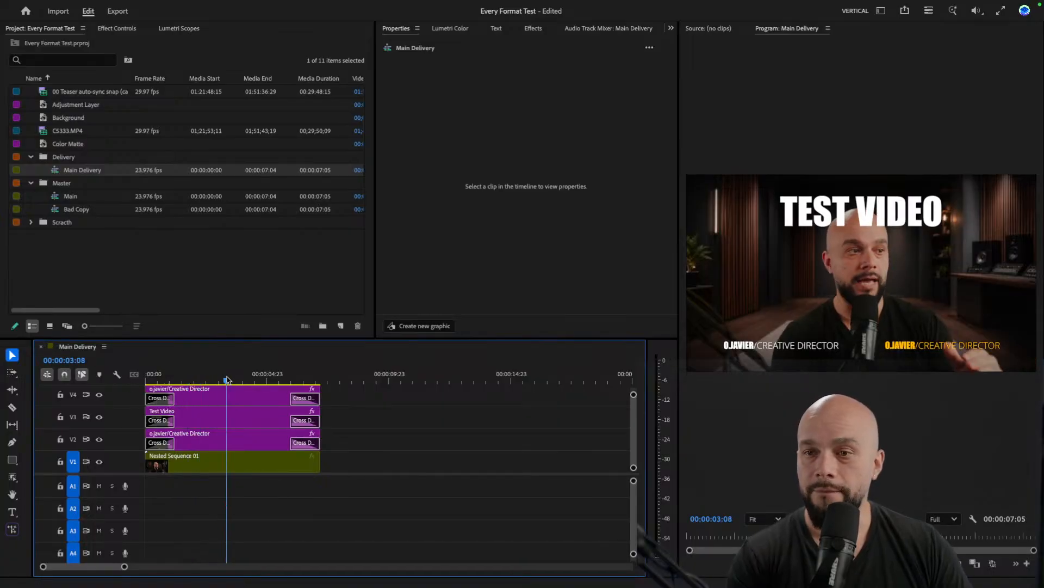
pyautogui.moveTo(227, 379); pyautogui.dragTo(267, 379)
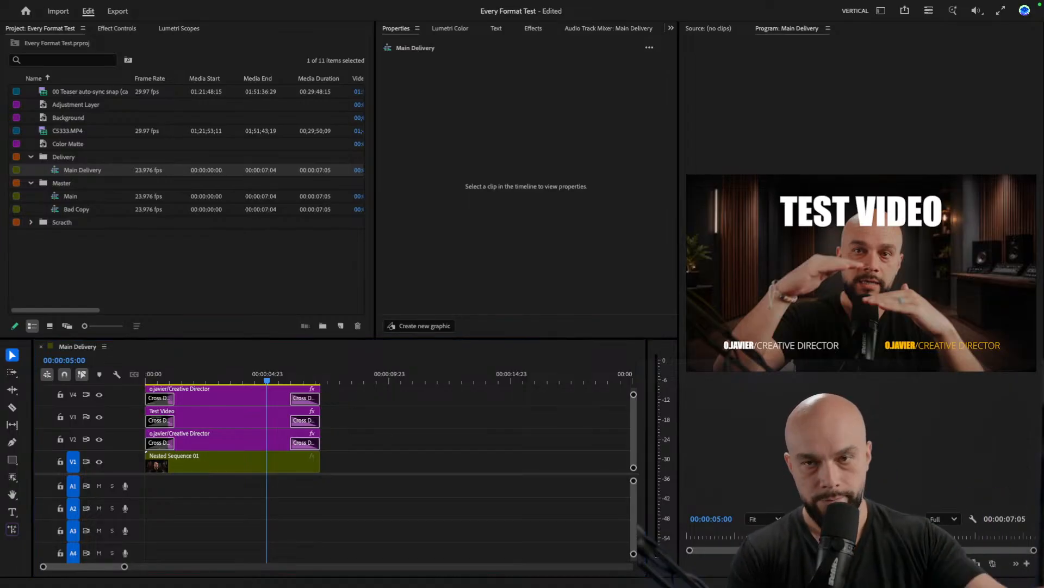
pyautogui.moveTo(140, 475); pyautogui.dragTo(136, 510)
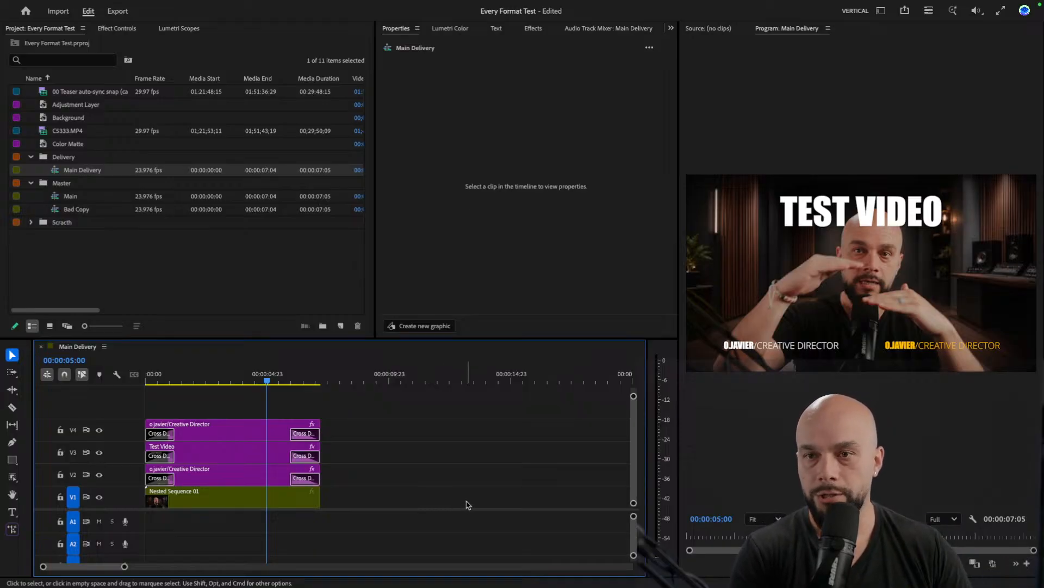
# - Duplicate the Main Delivery sequence in the Delivery bin and rename the copy 9:16
pyautogui.click(245, 379)
pyautogui.click(113, 169)
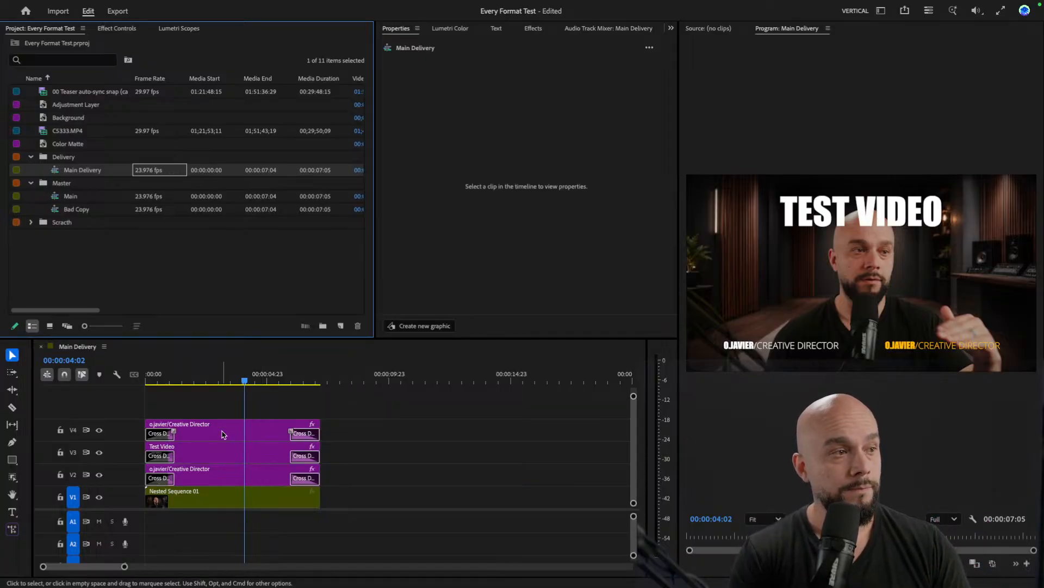
pyautogui.click(206, 380)
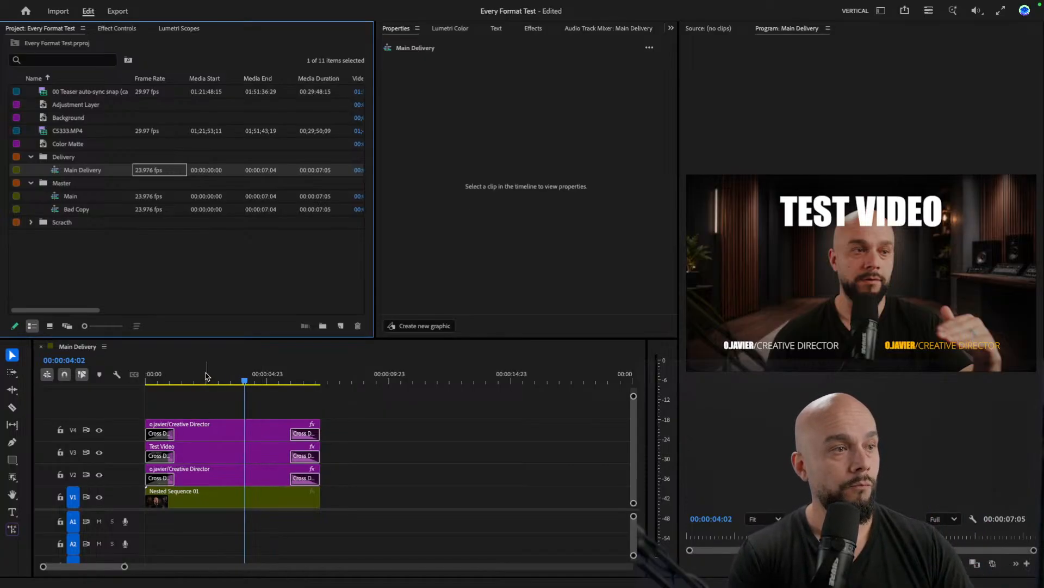
pyautogui.rightClick(111, 171)
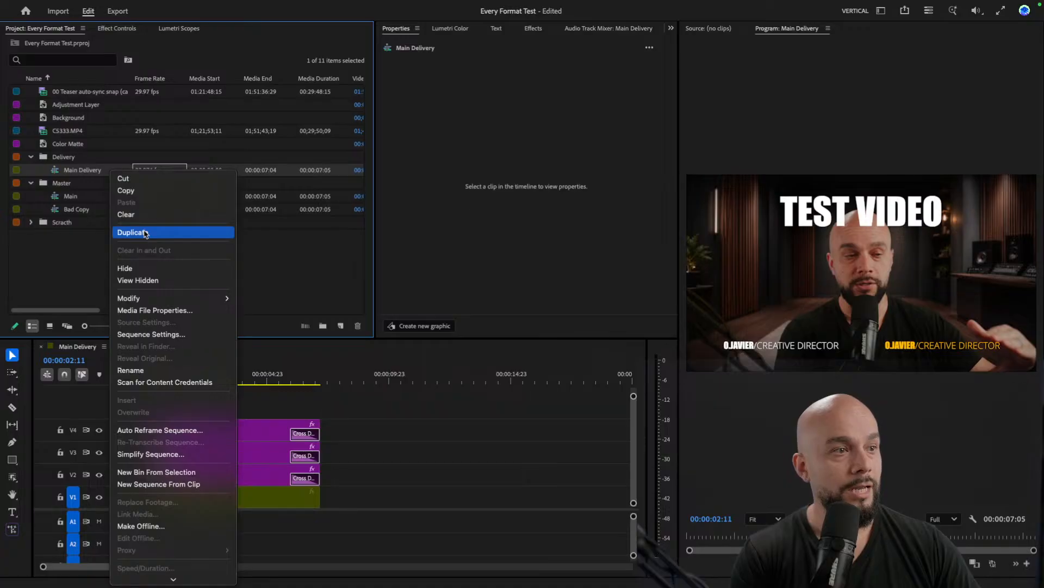
pyautogui.click(145, 233)
pyautogui.click(118, 181)
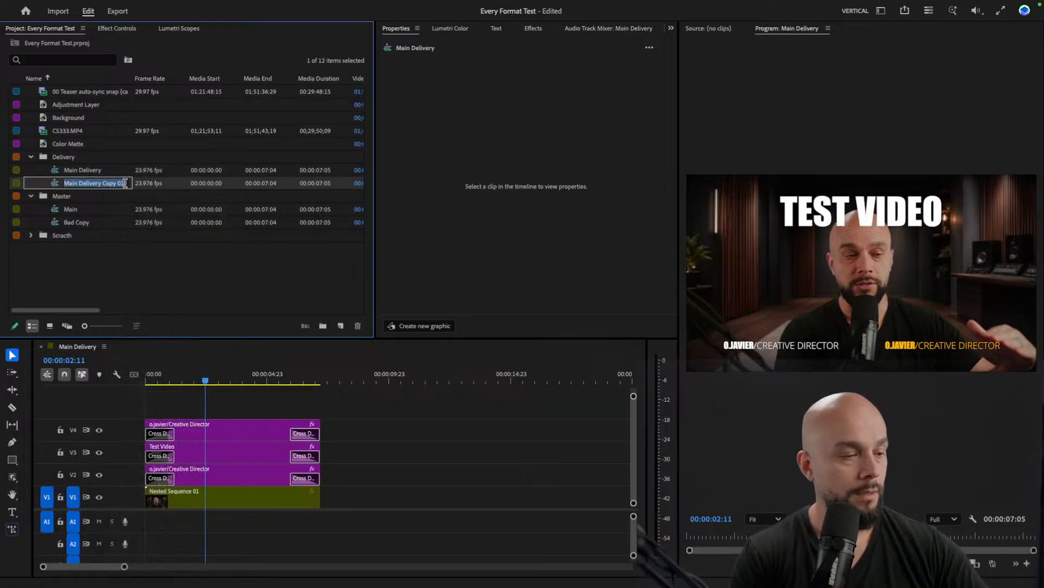
pyautogui.write('9')
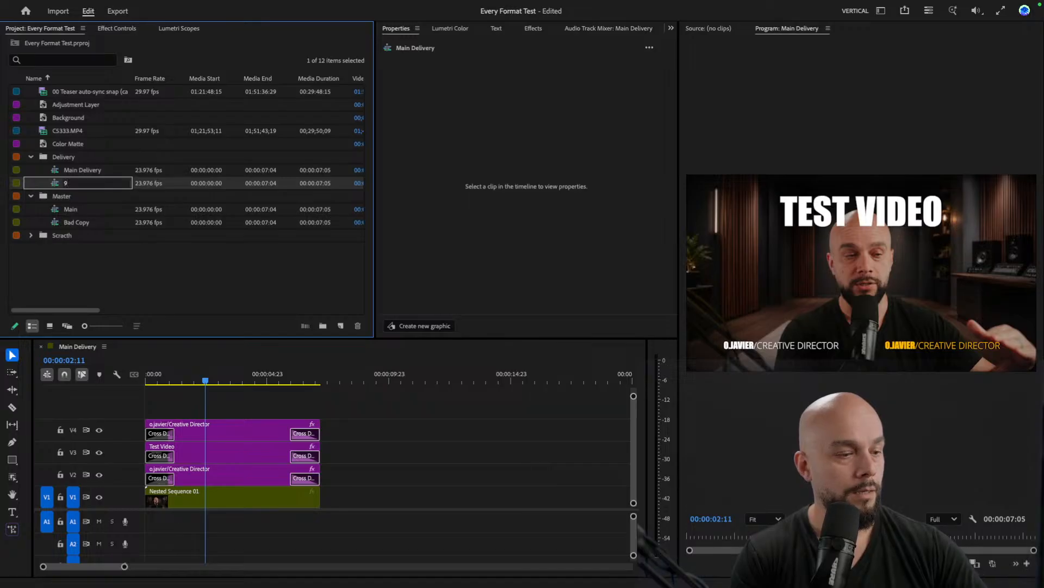
pyautogui.write(':16')
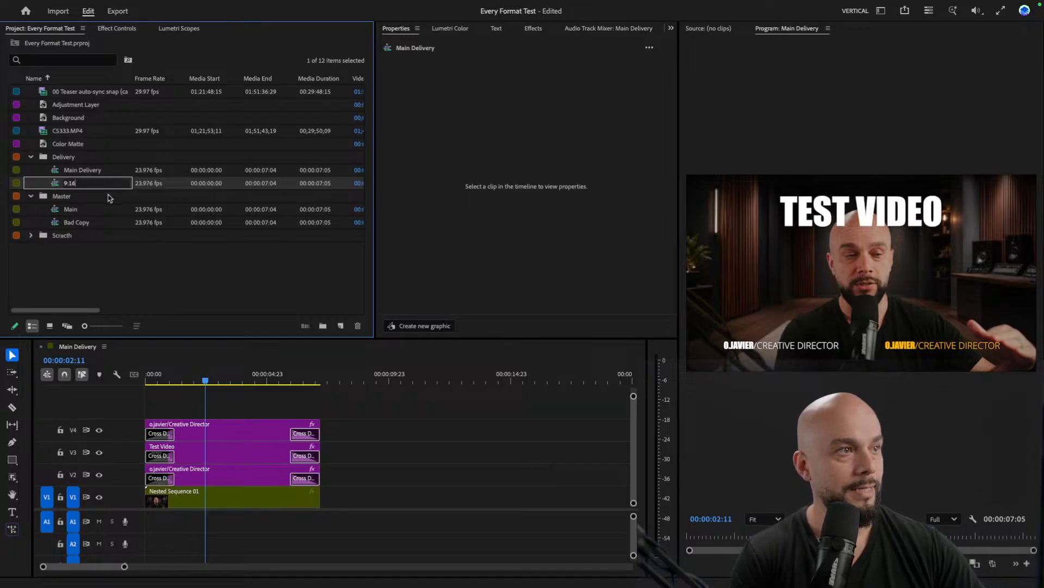
pyautogui.press('Tab')
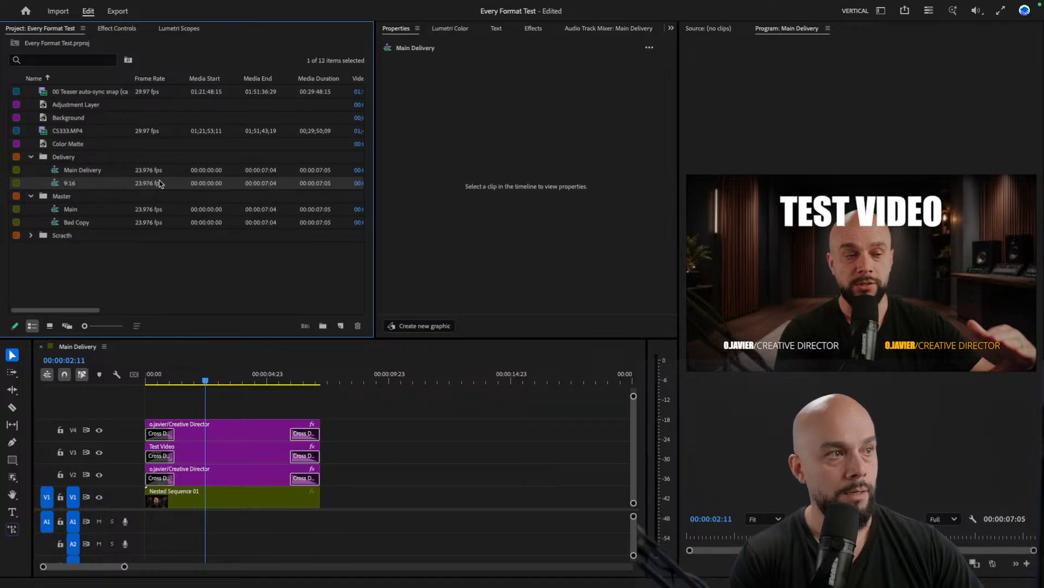
# - Open the 9:16 sequence and set its frame size to 1080 horizontal by 1920 vertical, accepting deletion of its previews
pyautogui.doubleClick(101, 188)
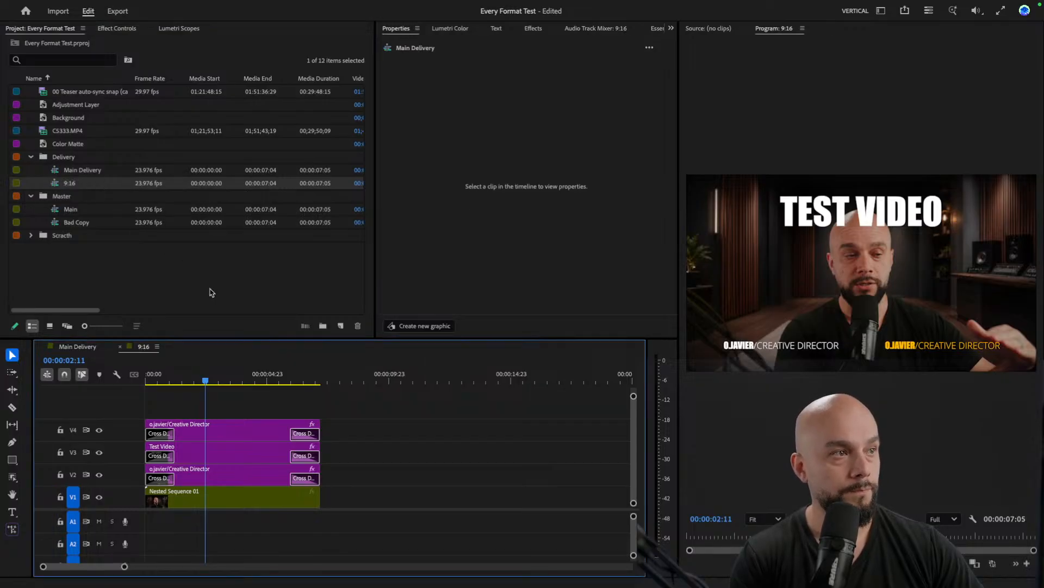
pyautogui.moveTo(181, 375); pyautogui.dragTo(215, 374)
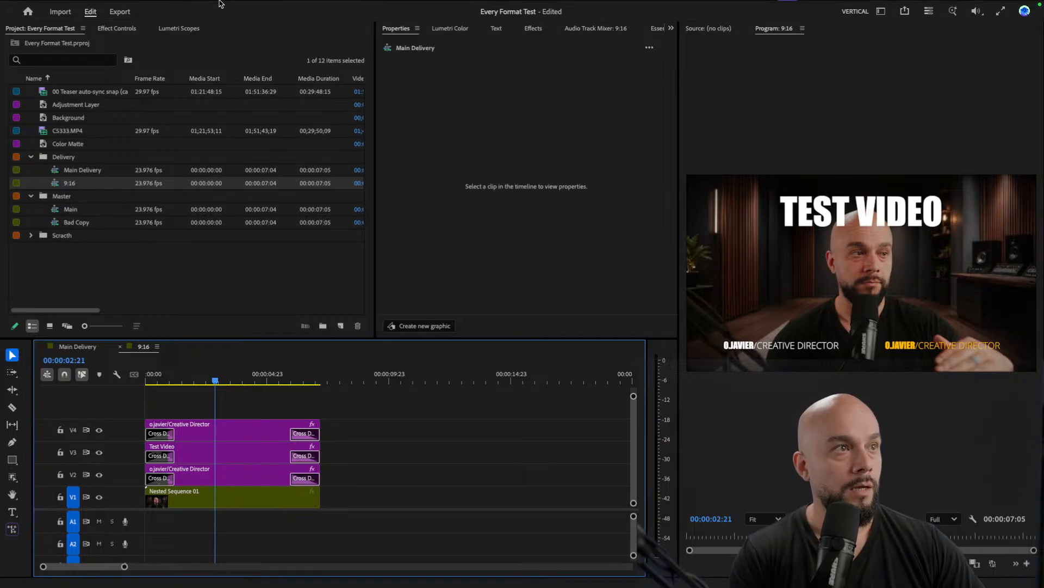
pyautogui.moveTo(216, 9)
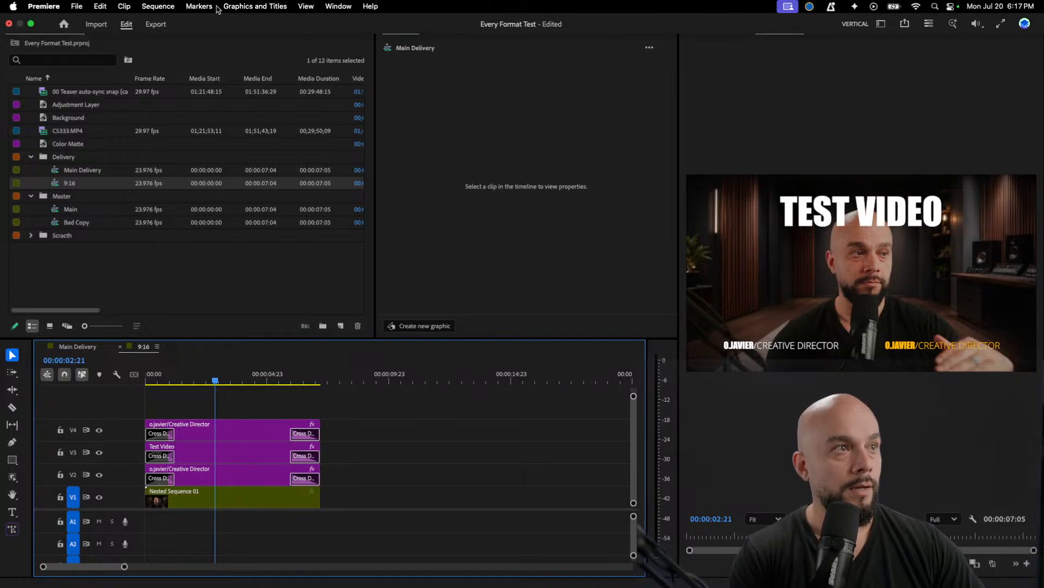
pyautogui.click(158, 7)
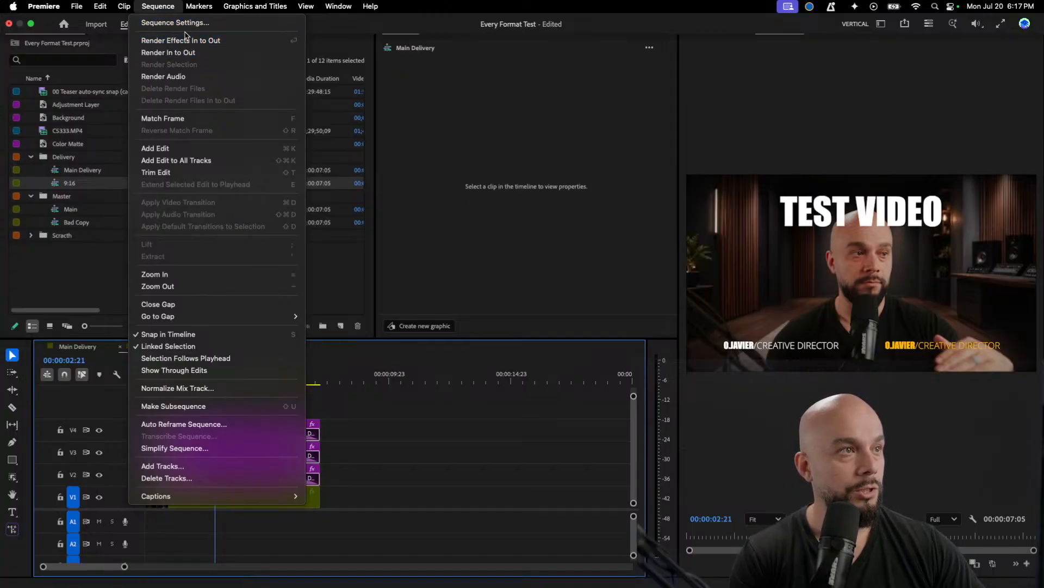
pyautogui.click(318, 257)
pyautogui.click(441, 194)
pyautogui.write('1080')
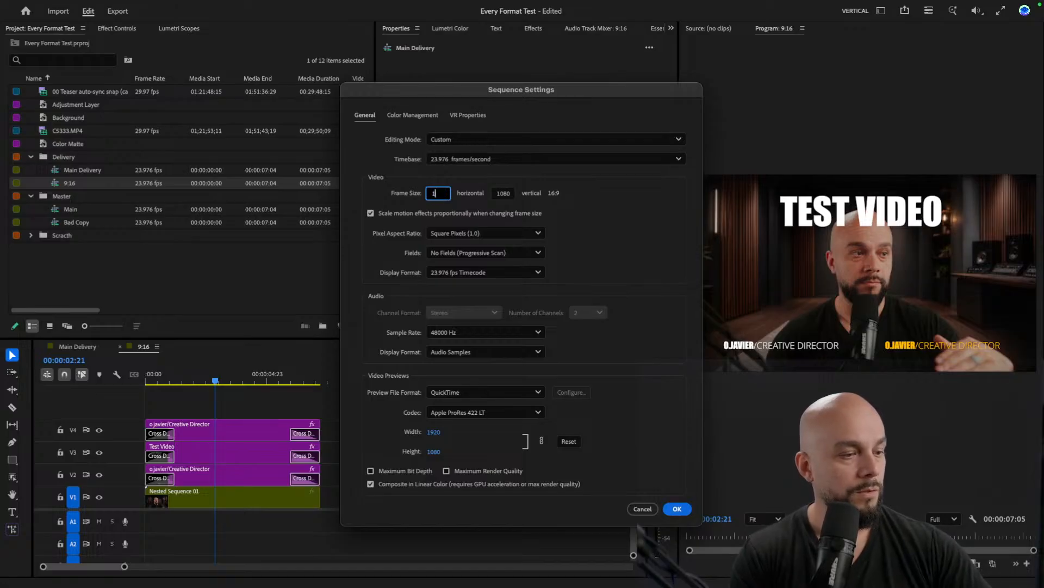
pyautogui.click(507, 192)
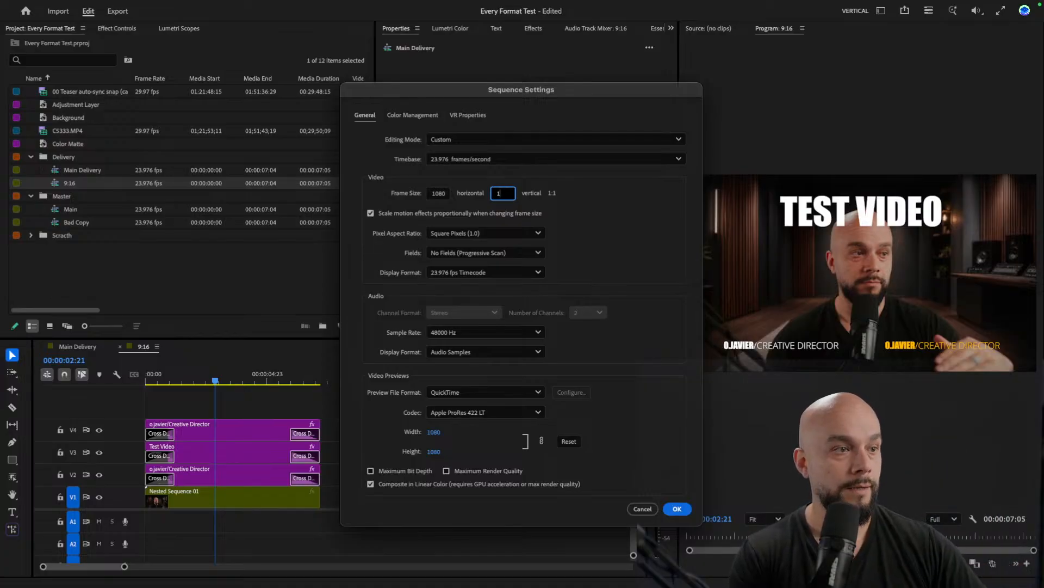
pyautogui.write('920')
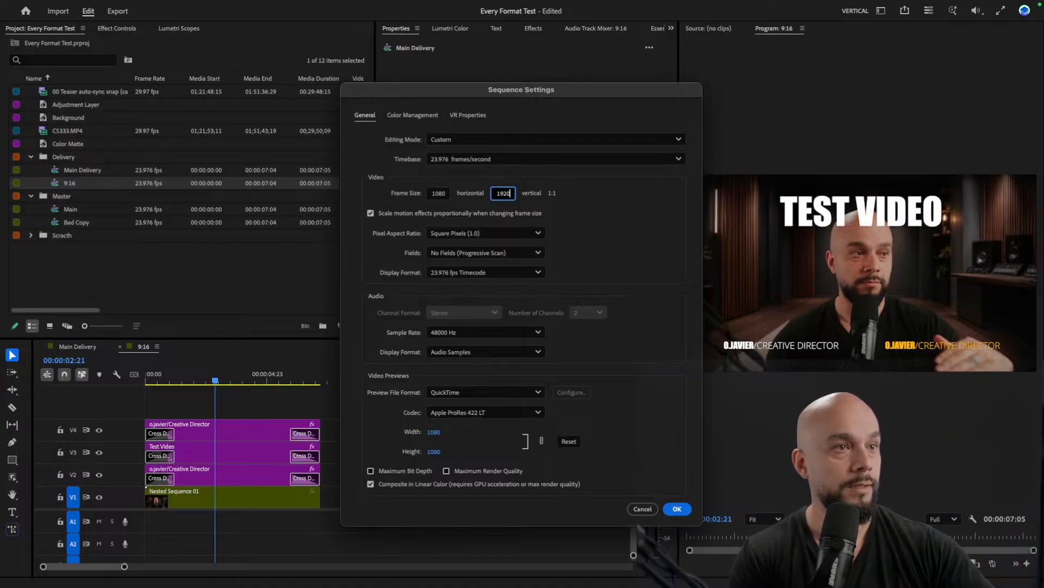
pyautogui.press('Tab')
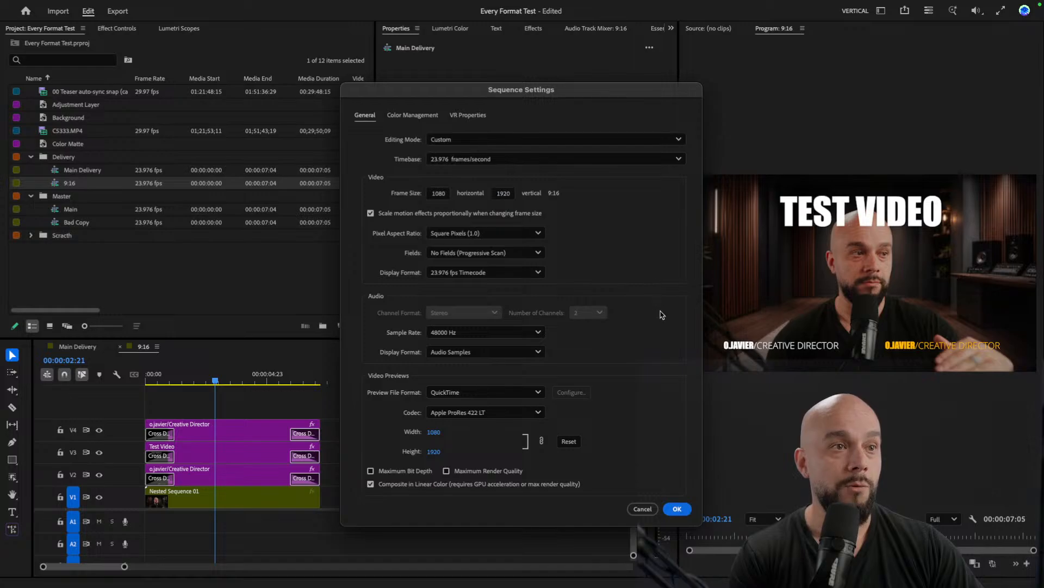
pyautogui.click(676, 510)
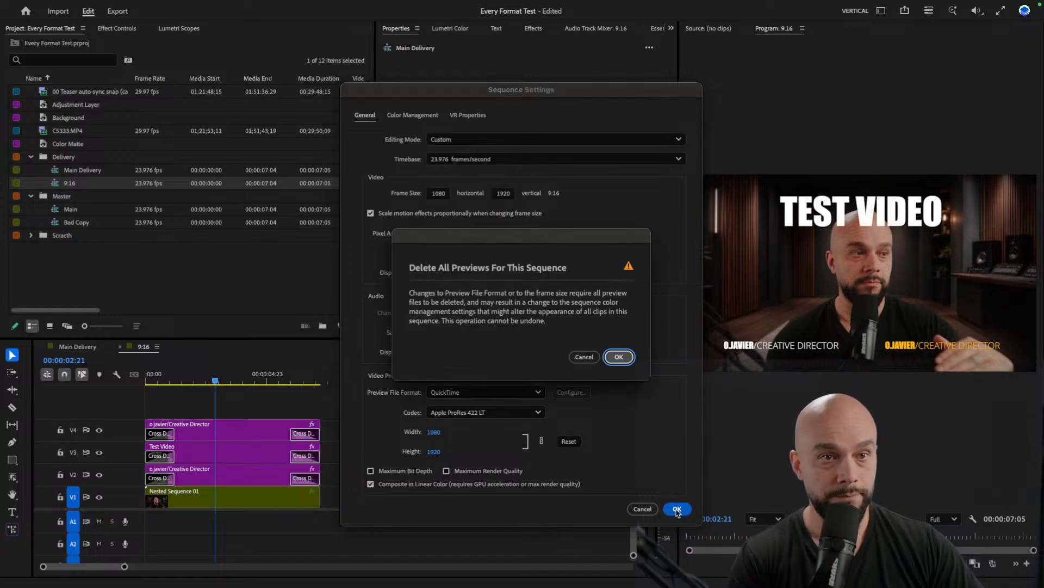
pyautogui.click(622, 360)
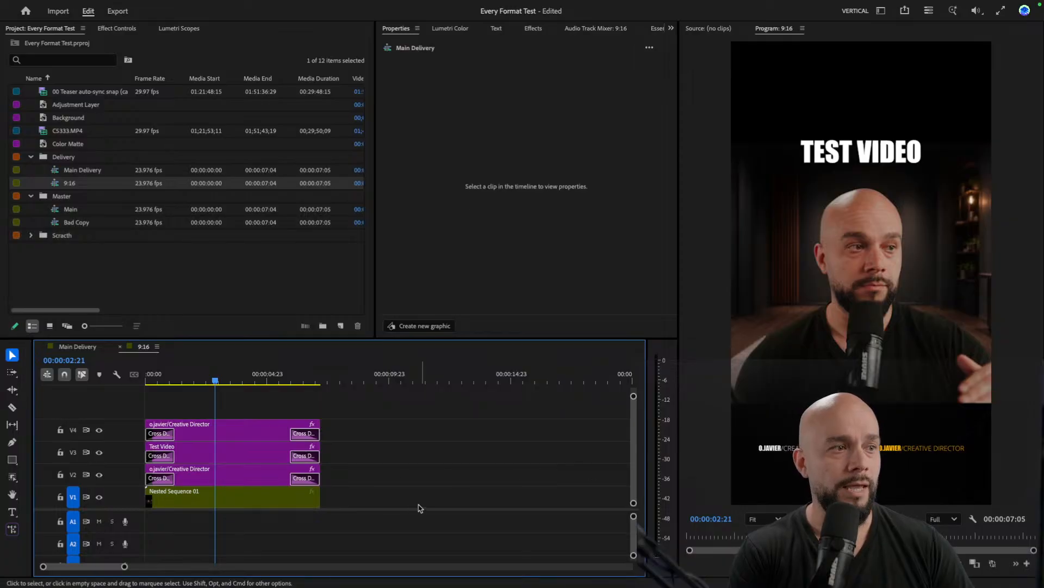
# - Scale the Nested Sequence 01 clip on V1 of the 9:16 sequence to 177% to fill the vertical frame
pyautogui.click(246, 496)
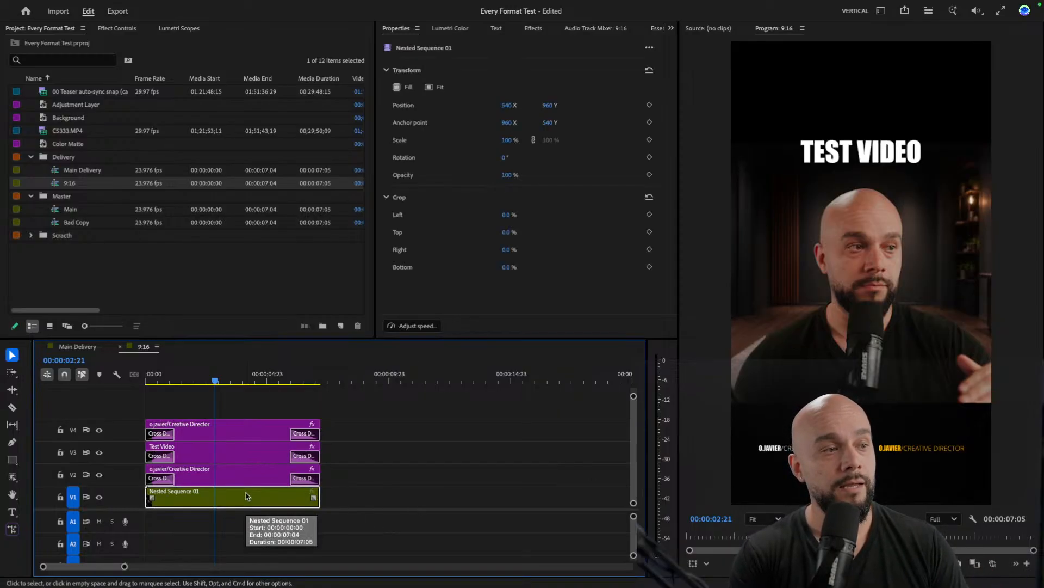
pyautogui.click(117, 29)
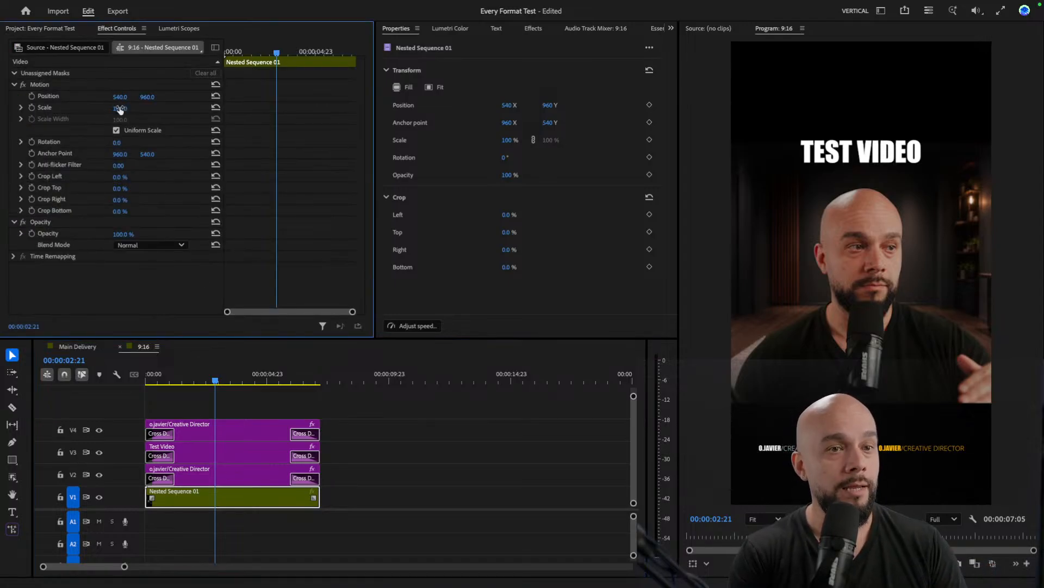
pyautogui.moveTo(120, 108); pyautogui.dragTo(162, 108)
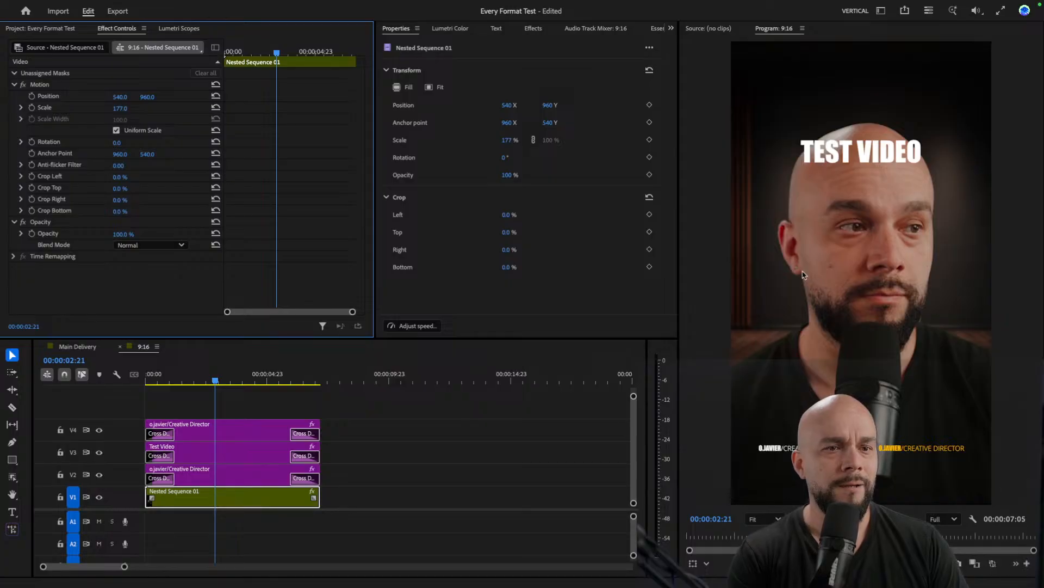
pyautogui.click(974, 520)
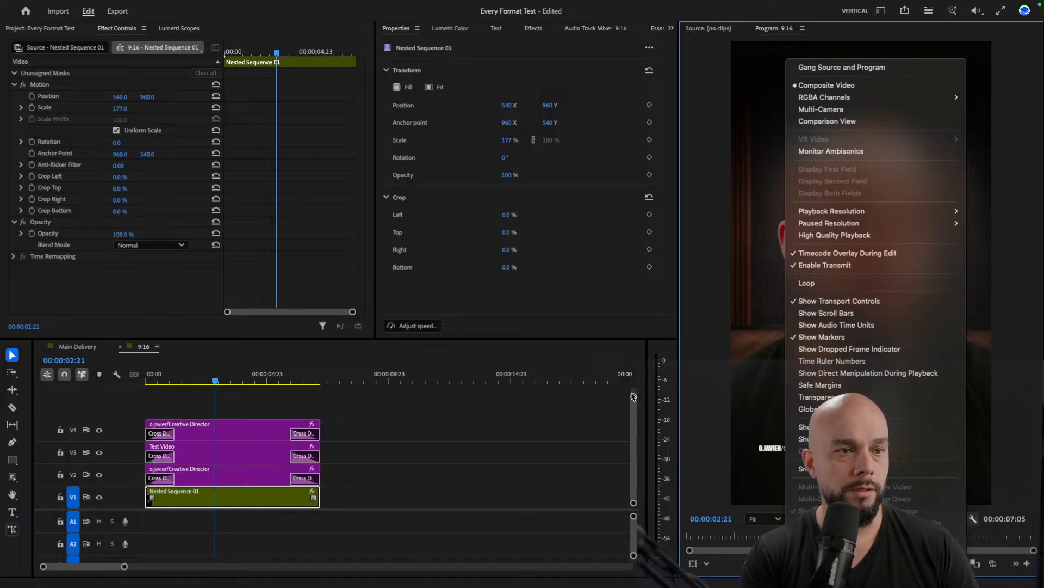
pyautogui.click(633, 395)
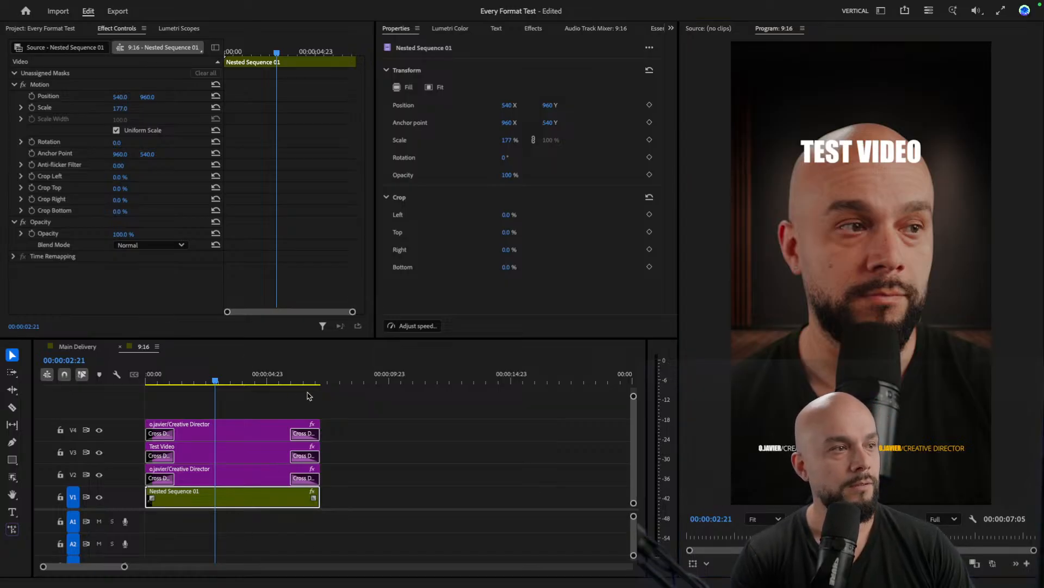
# - Open the Main and Bad Copy sequences from the Master bin
pyautogui.click(52, 29)
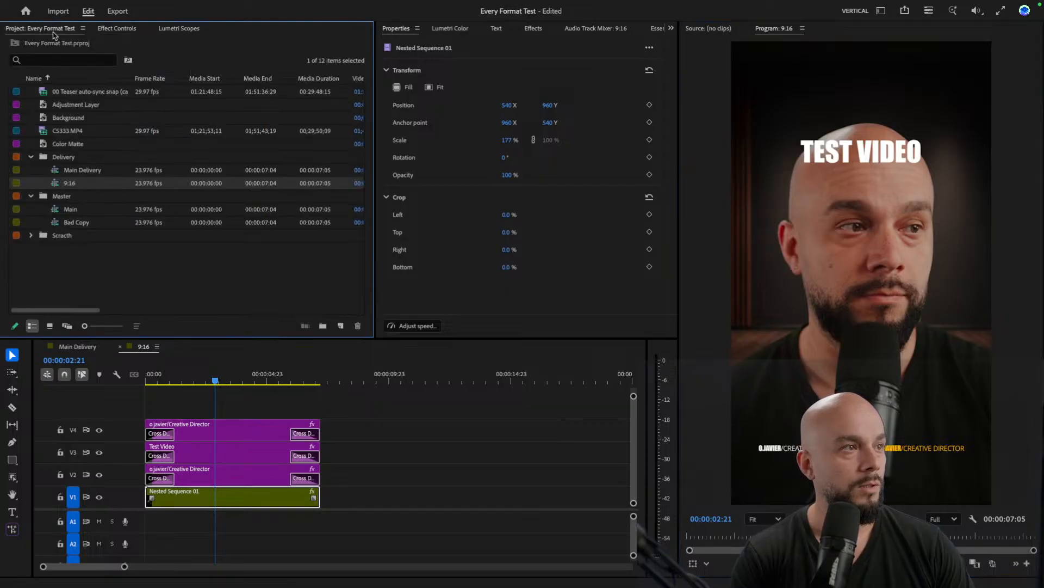
pyautogui.click(119, 211)
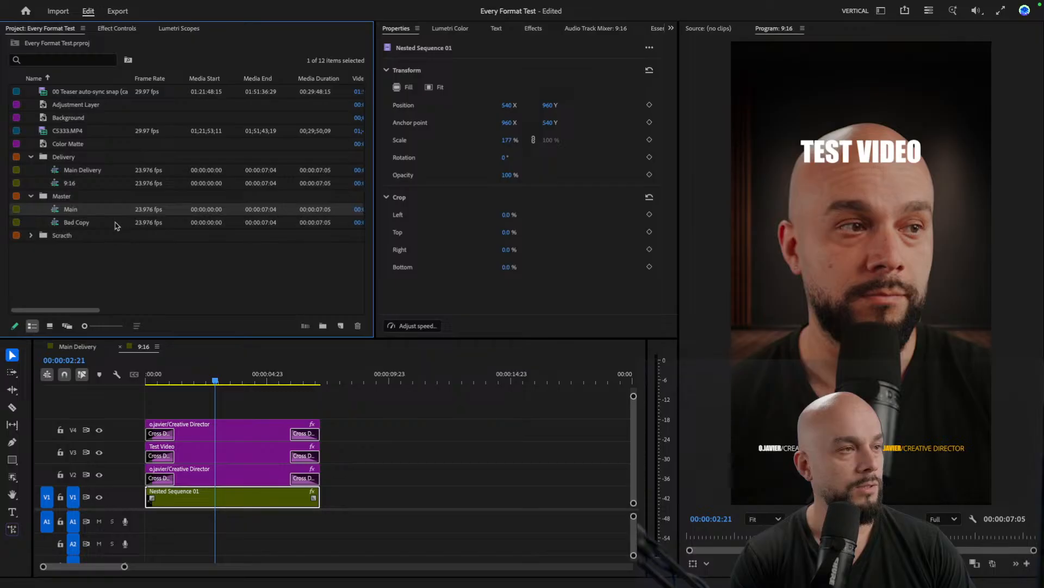
pyautogui.click(112, 223)
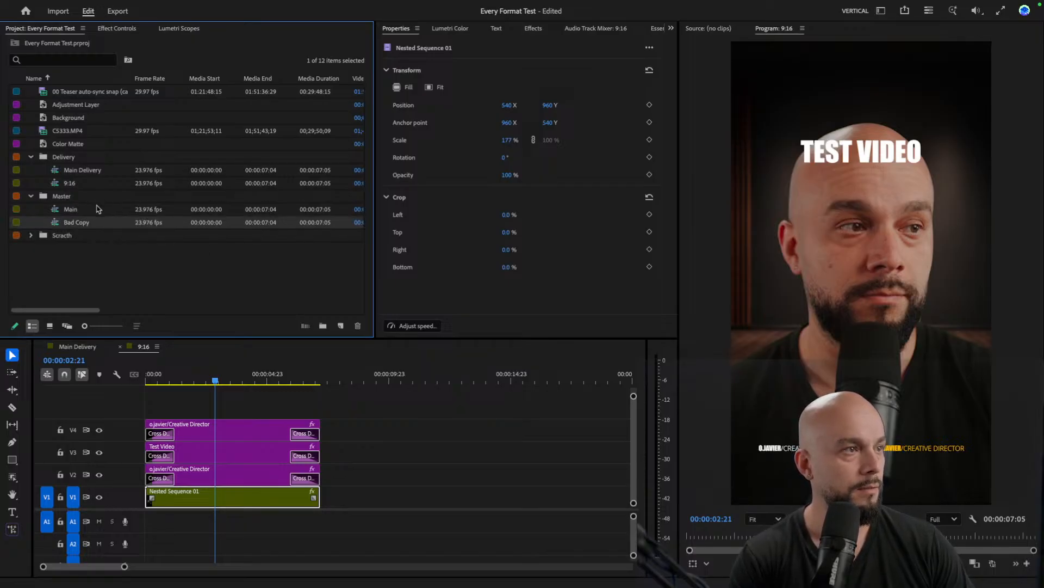
pyautogui.doubleClick(99, 210)
pyautogui.doubleClick(100, 222)
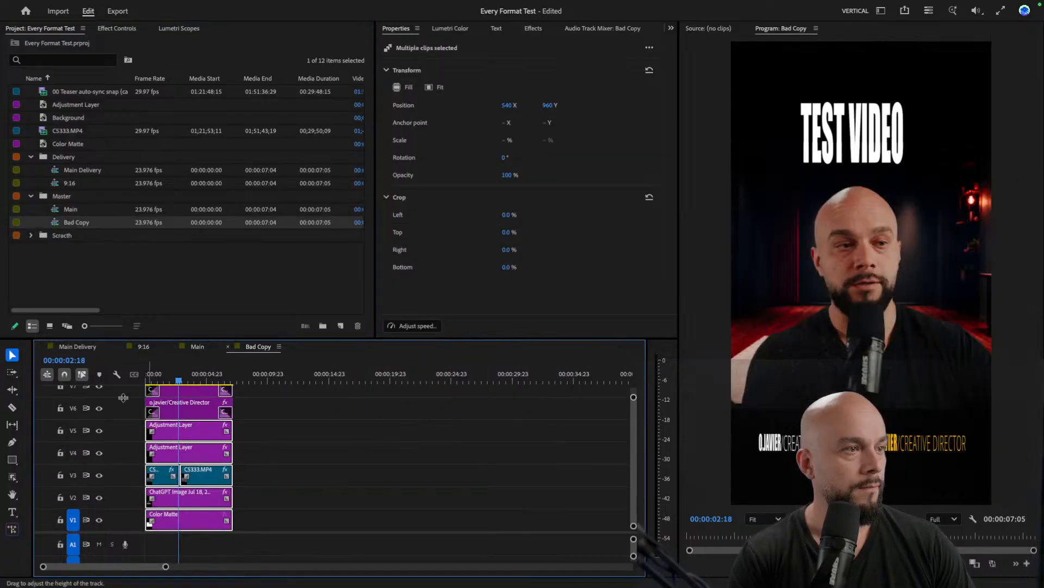
# - Return to Main Delivery, close the 9:16 sequence and delete it from the Delivery bin
pyautogui.click(80, 349)
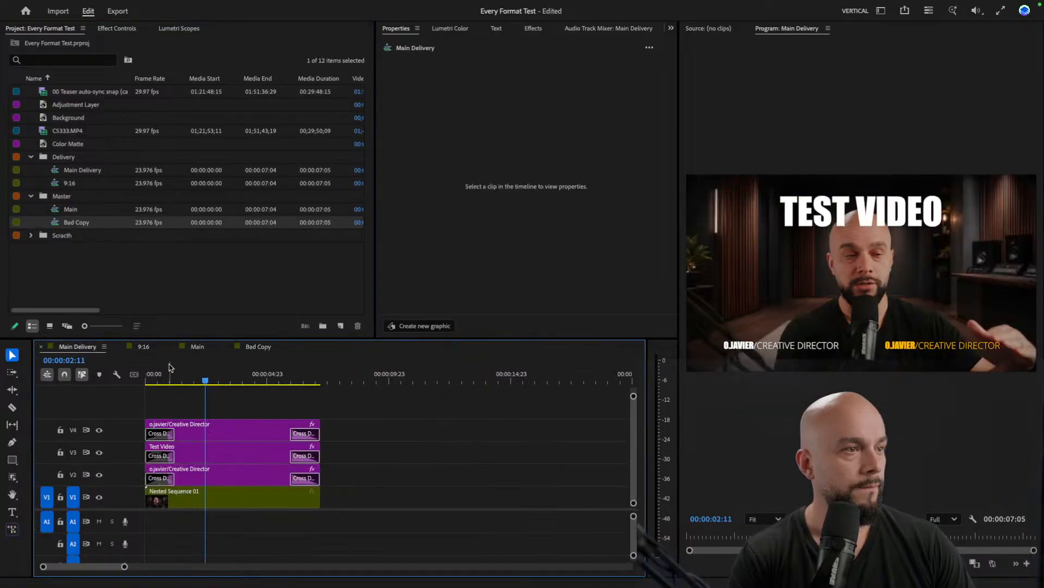
pyautogui.click(119, 348)
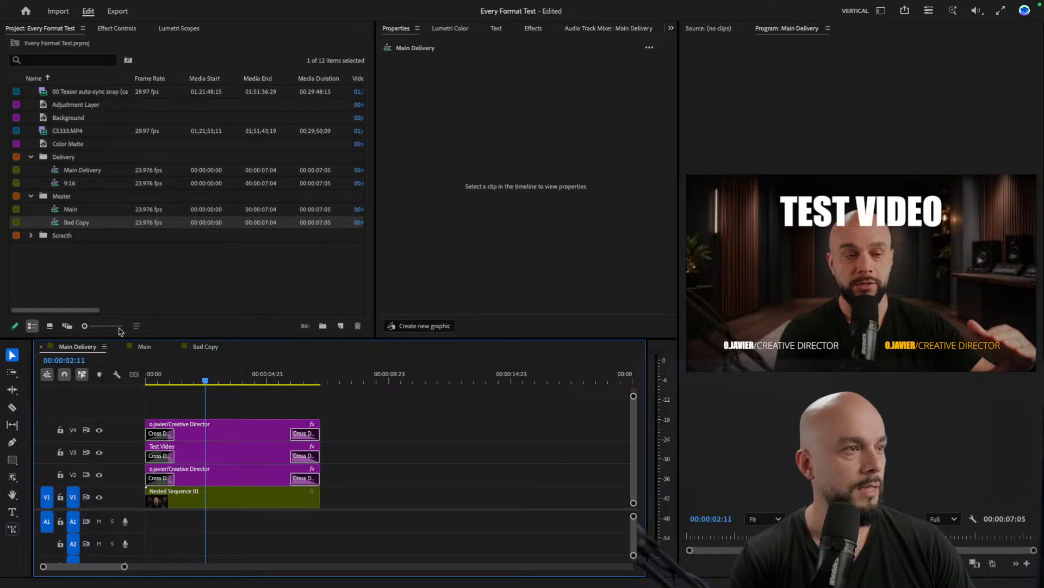
pyautogui.rightClick(112, 185)
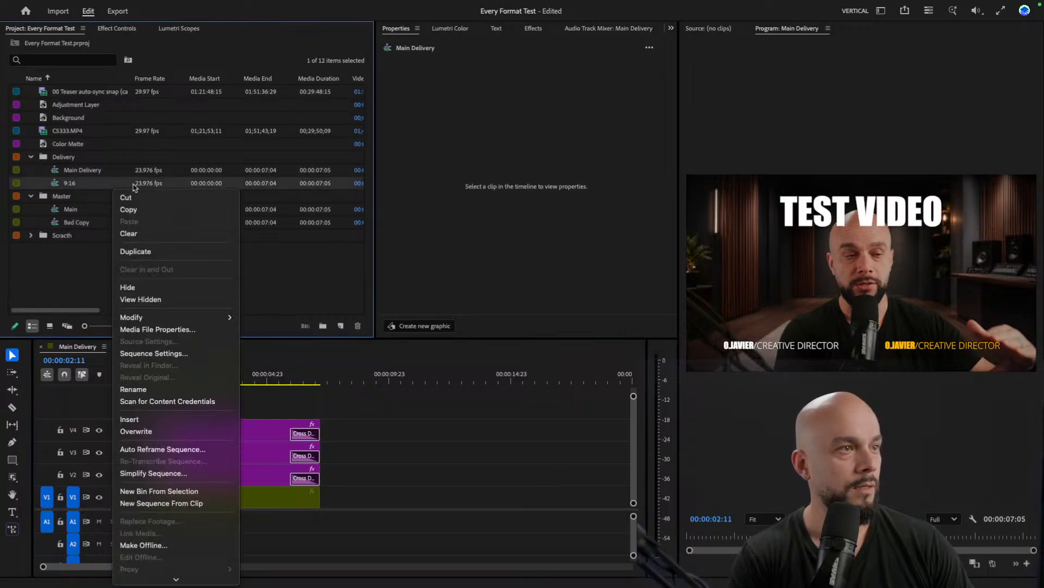
pyautogui.click(148, 234)
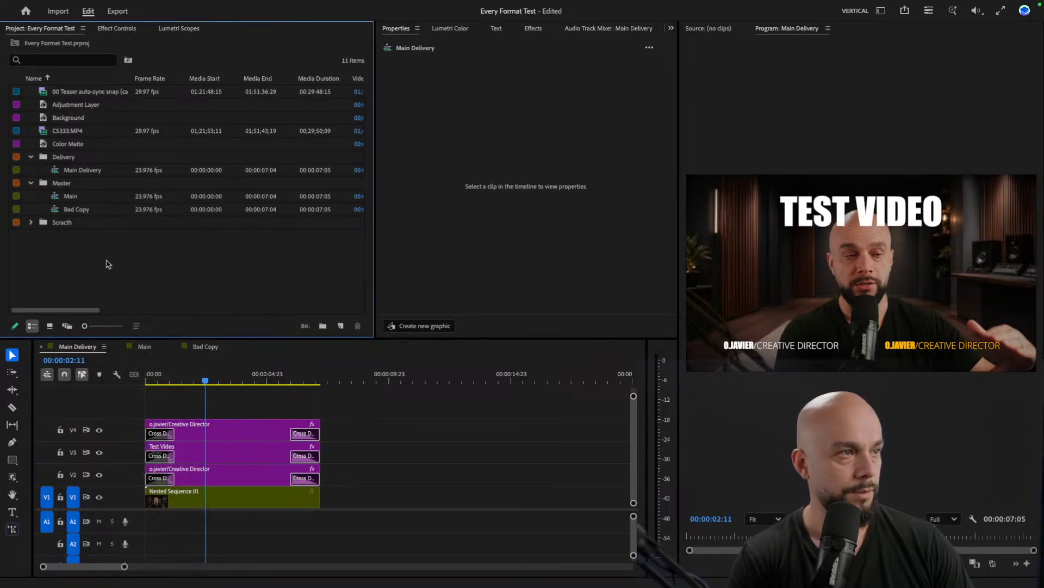
pyautogui.click(97, 213)
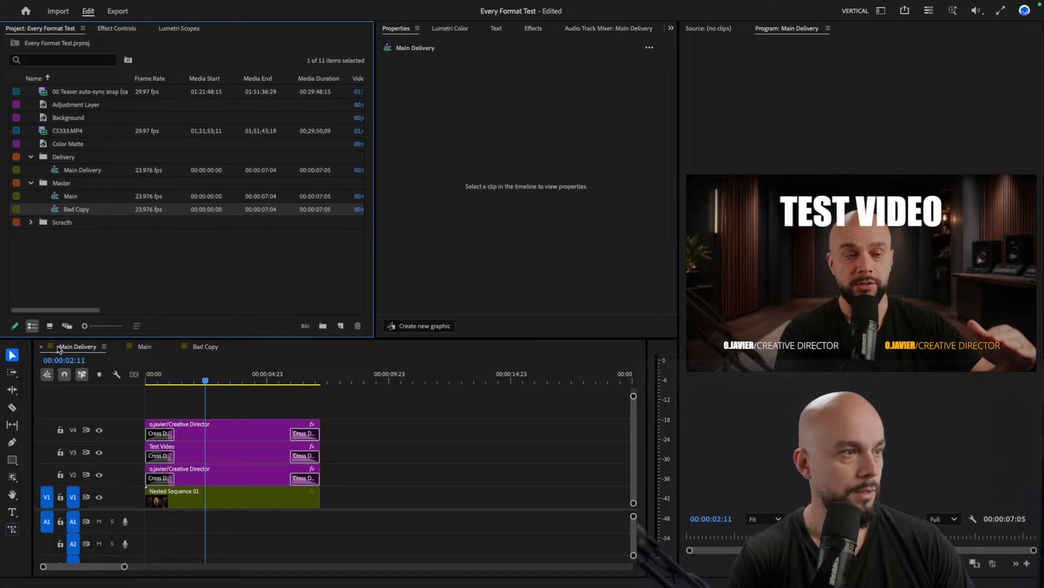
# - Close the Main Delivery sequence and move the playhead in Main to 00:00:02:02
pyautogui.click(41, 346)
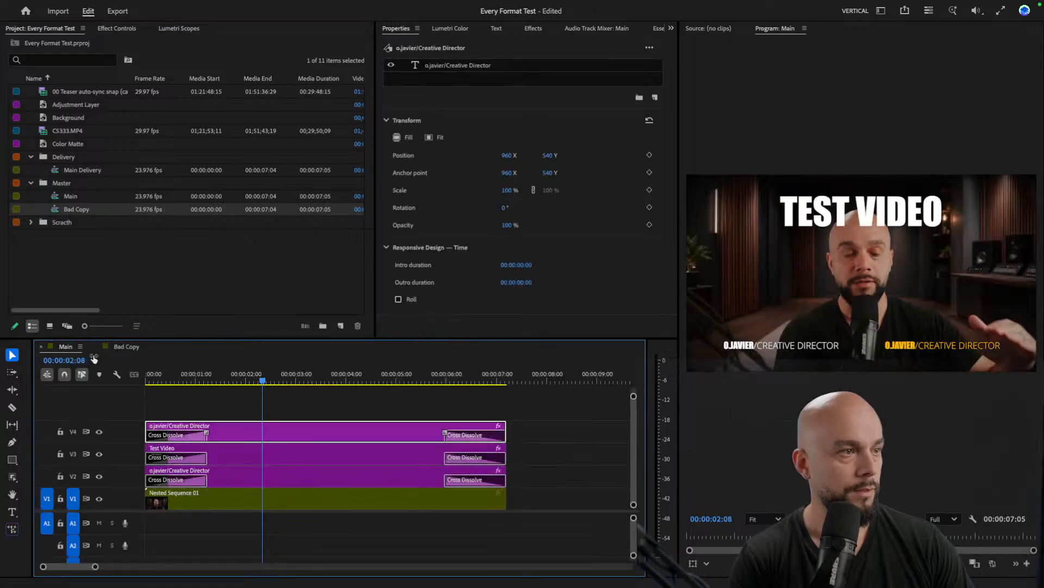
pyautogui.click(250, 381)
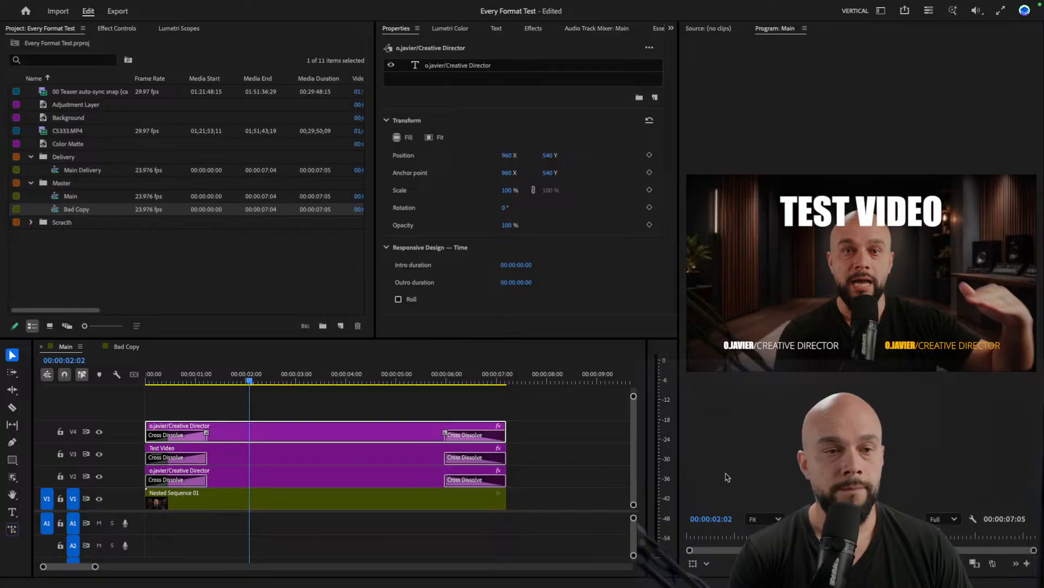
# - Switch to QuickTime Player and play the exported 16_9.mp4, square and 9_16.mp4 videos to compare their title placement
pyautogui.click(69, 2)
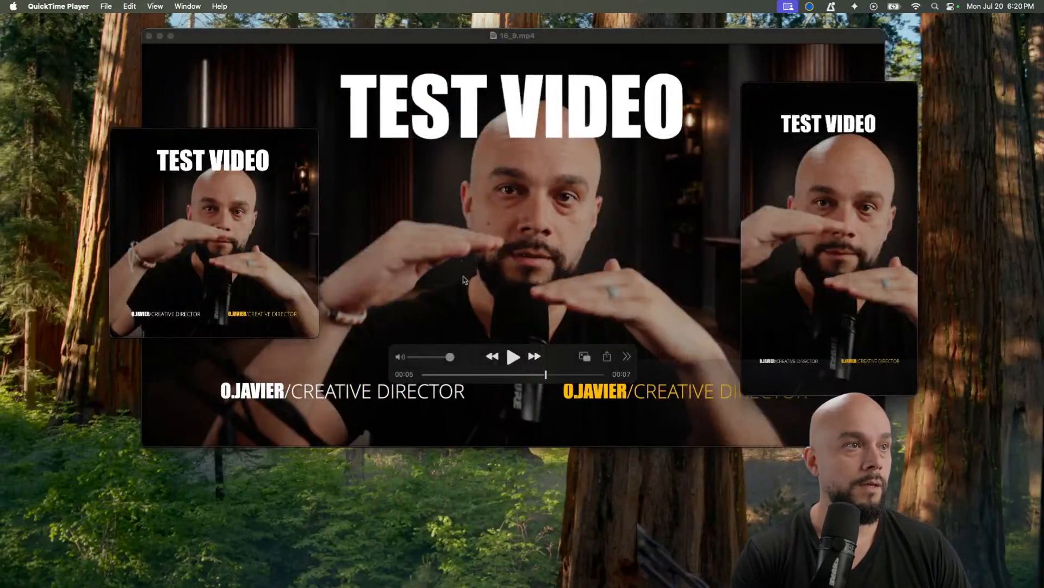
pyautogui.moveTo(298, 255)
pyautogui.moveTo(338, 237)
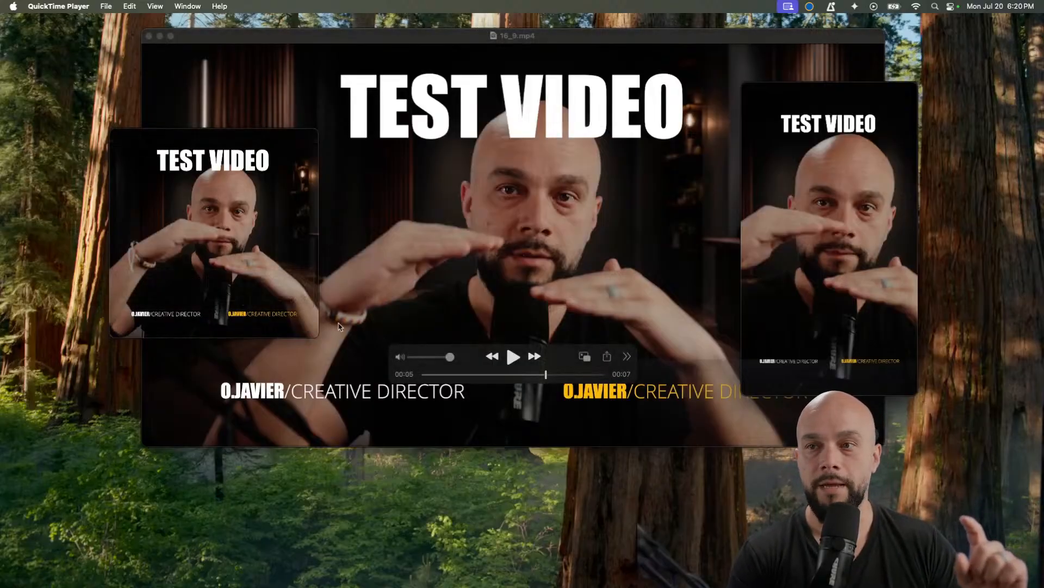
pyautogui.click(214, 282)
pyautogui.click(513, 357)
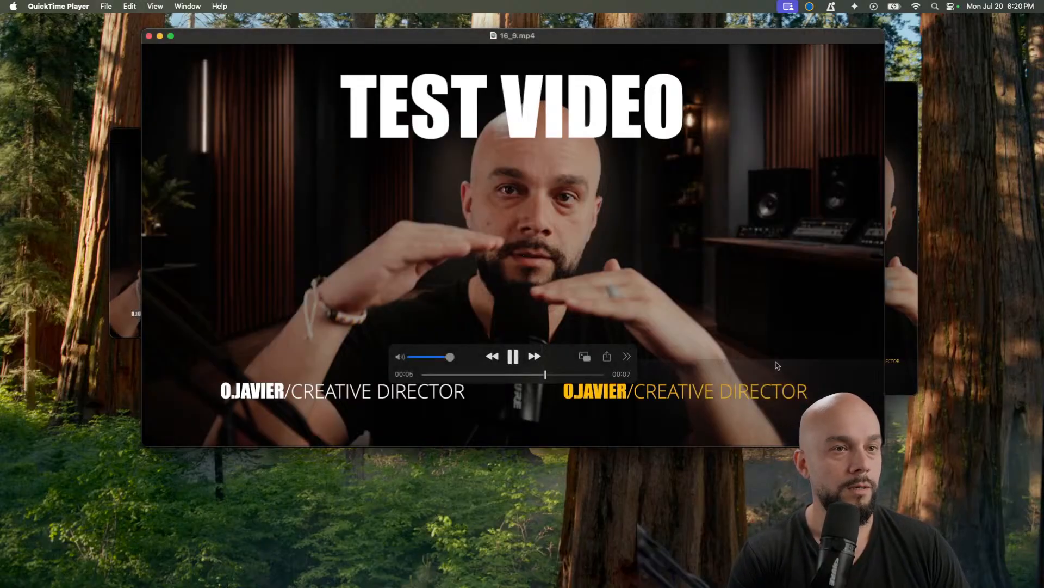
pyautogui.click(900, 346)
pyautogui.click(828, 322)
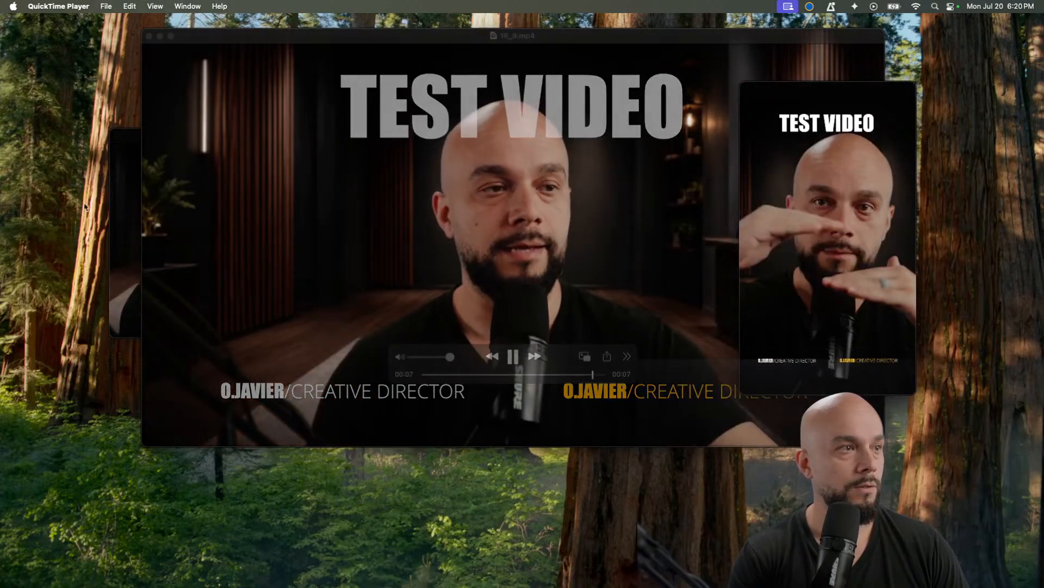
pyautogui.click(122, 205)
pyautogui.click(215, 282)
pyautogui.click(513, 357)
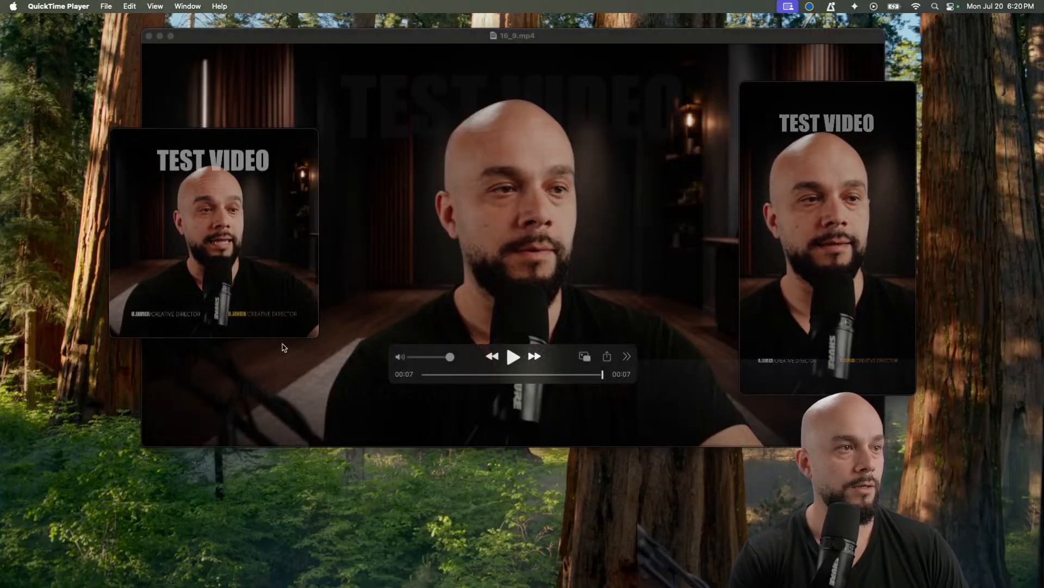
pyautogui.click(892, 316)
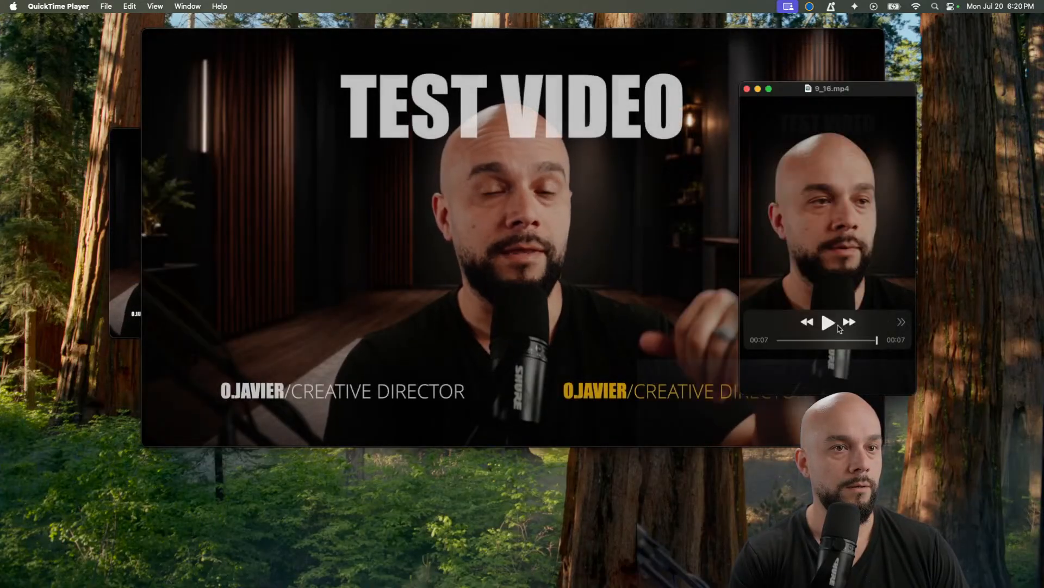
pyautogui.click(829, 323)
pyautogui.click(130, 268)
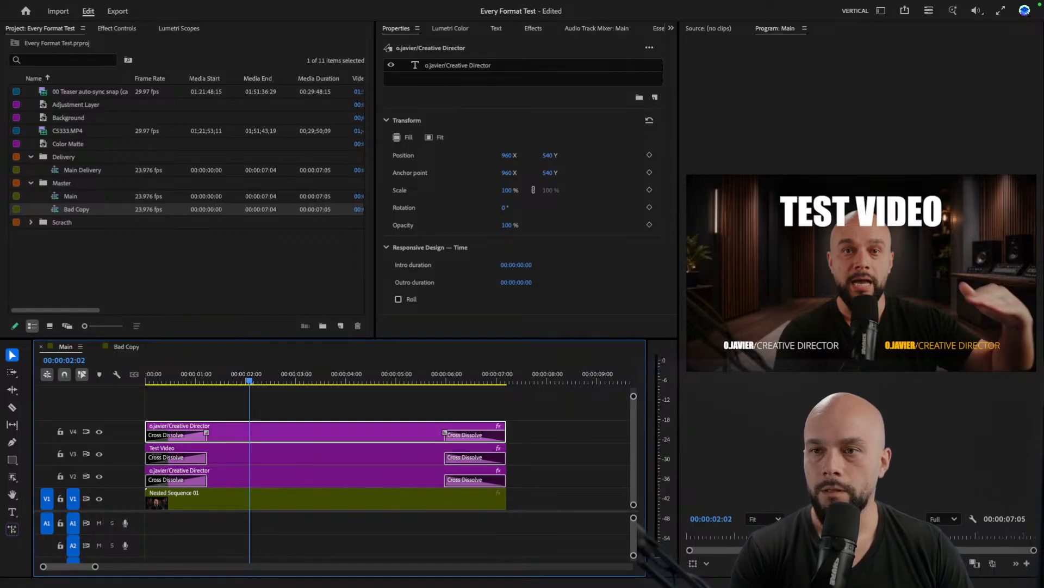
# - Scrub Main to 00:00:03:22, and view the footage and title layers in the Bad Copy sequence
pyautogui.moveTo(223, 375); pyautogui.dragTo(343, 373)
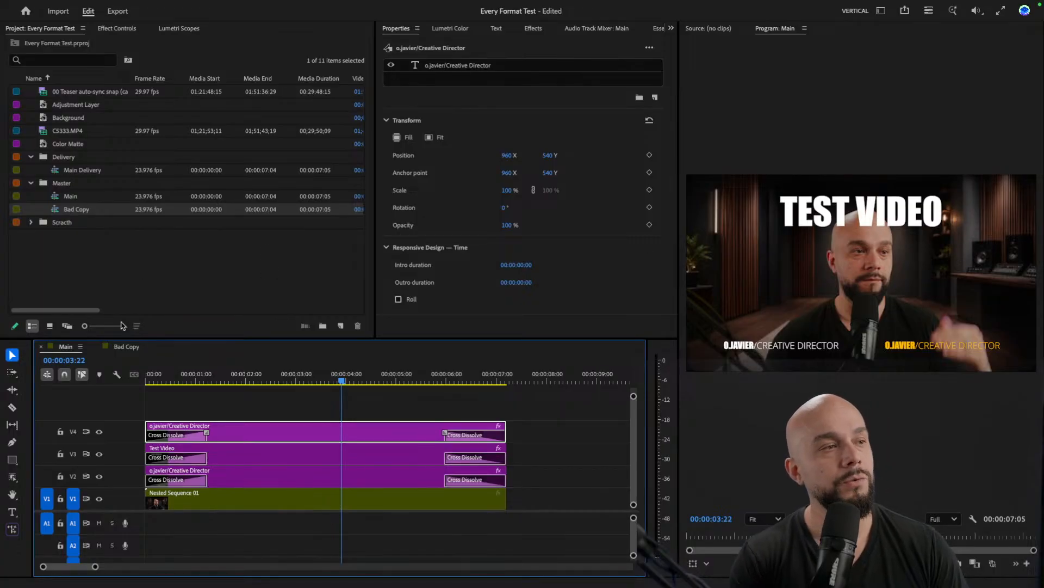
pyautogui.click(125, 347)
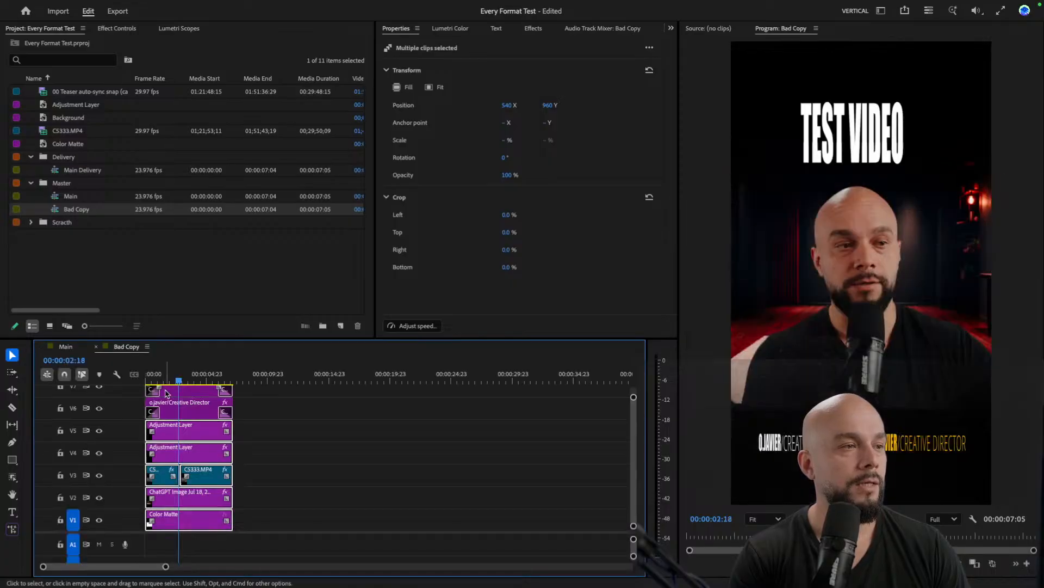
pyautogui.scroll(3, 217, 433)
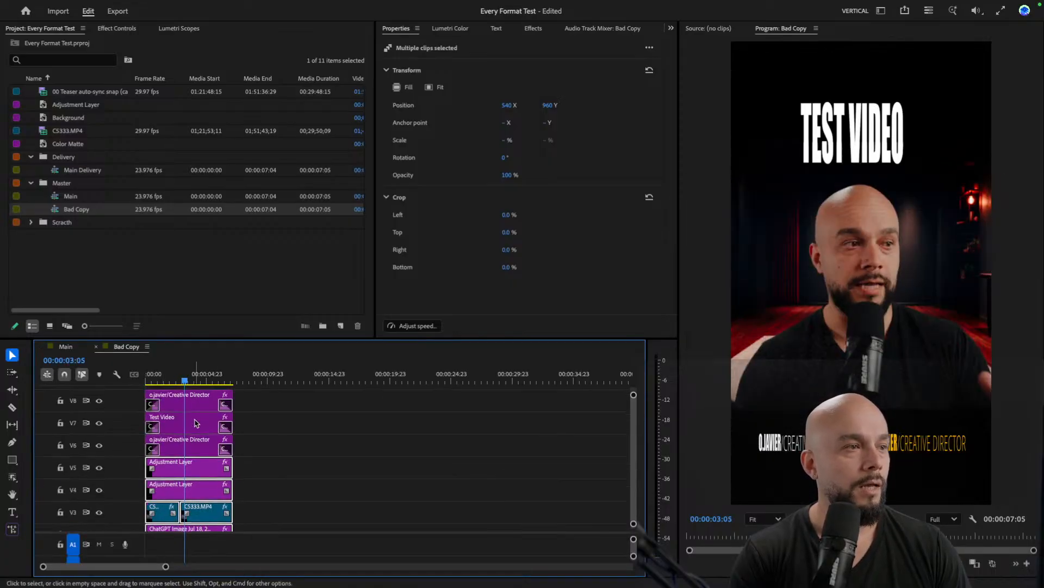
# - Set the Bad Copy sequence's frame size to 1920 horizontal by 1080 vertical, accepting deletion of its previews
pyautogui.moveTo(225, 2)
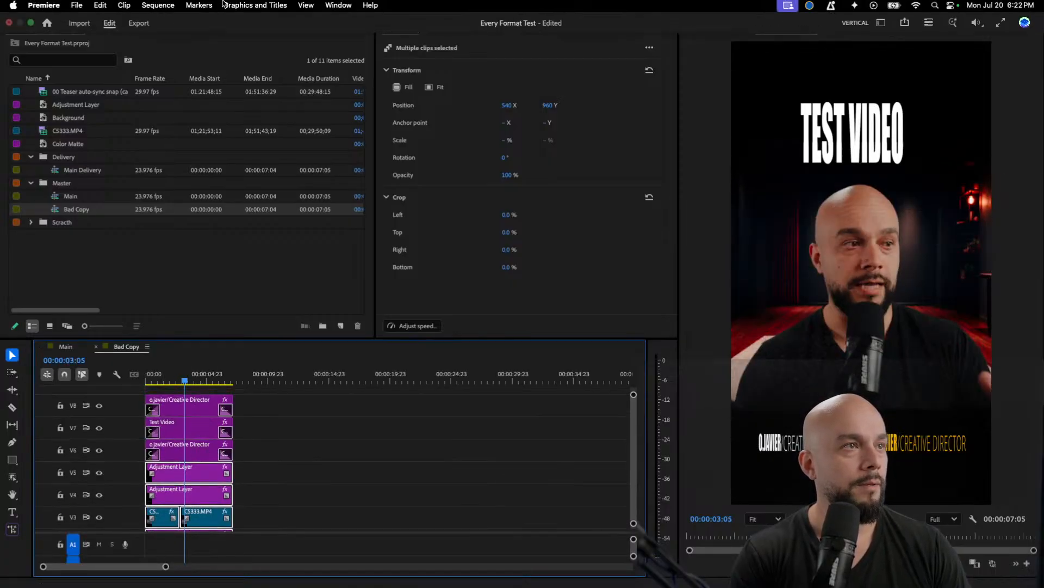
pyautogui.click(157, 6)
pyautogui.click(188, 21)
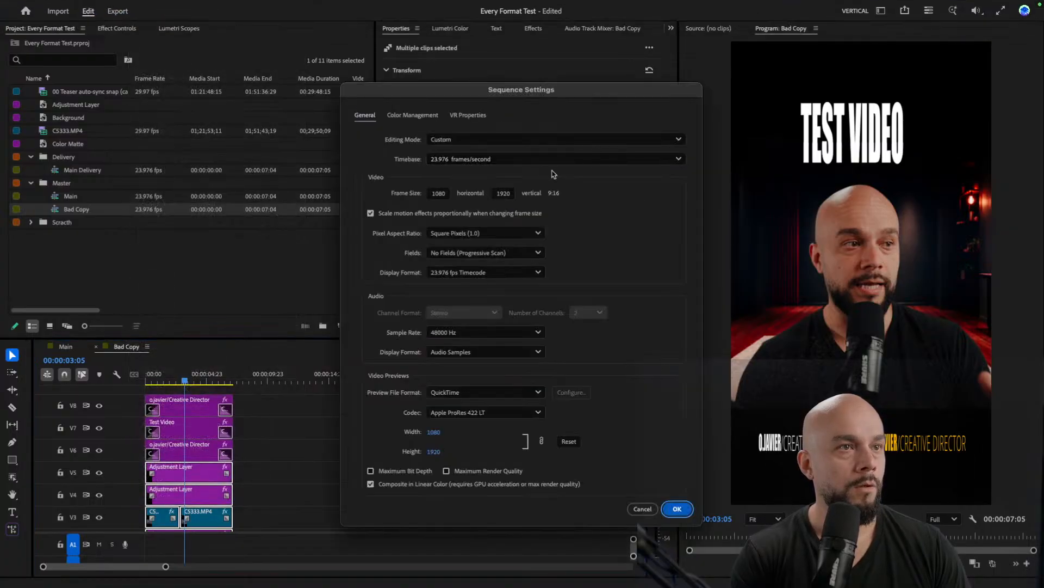
pyautogui.click(431, 191)
pyautogui.doubleClick(431, 192)
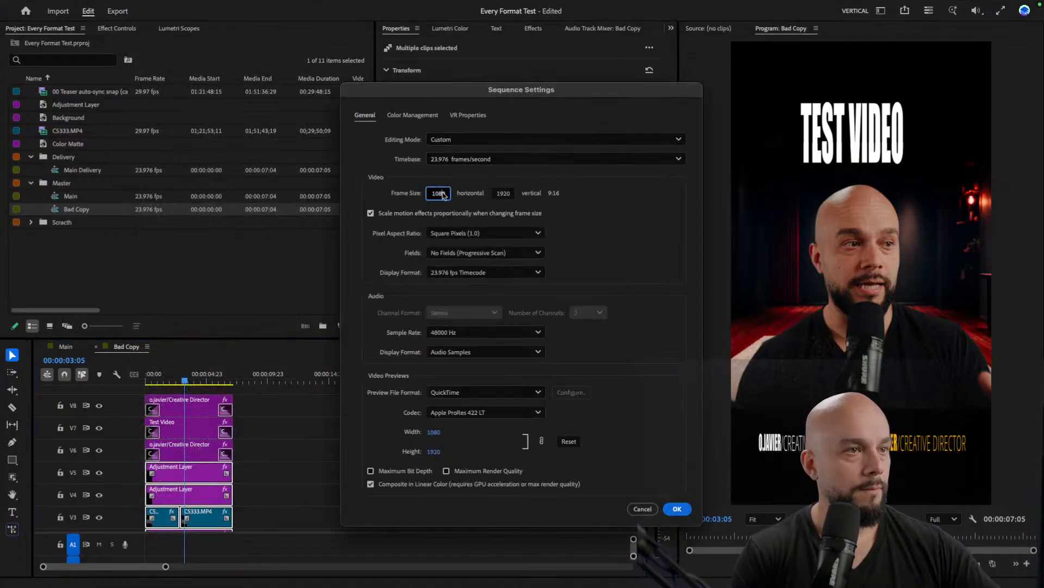
pyautogui.write('1920')
pyautogui.click(503, 193)
pyautogui.write('1080')
pyautogui.press('Tab')
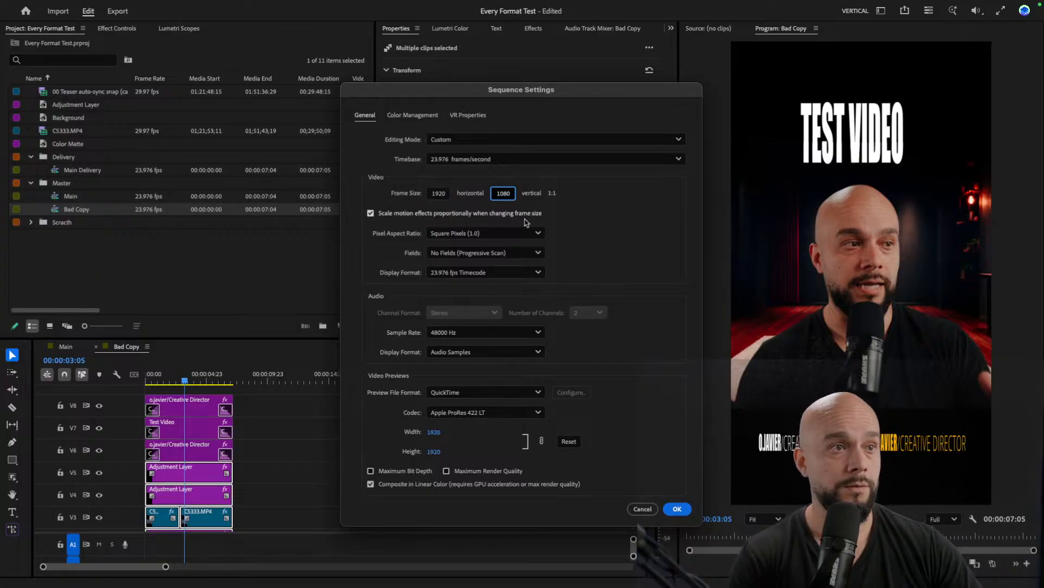
pyautogui.click(677, 509)
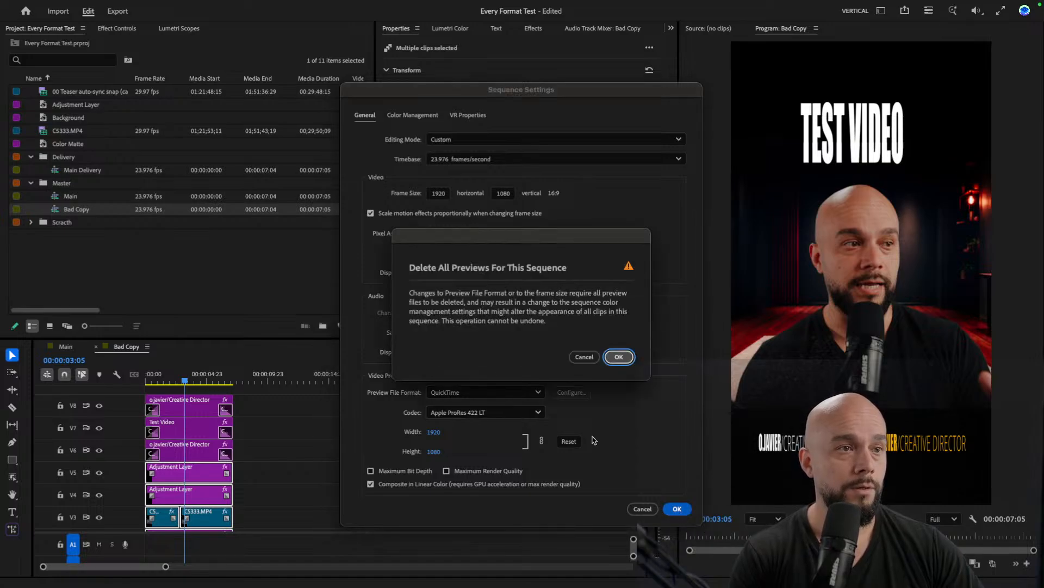
pyautogui.click(618, 354)
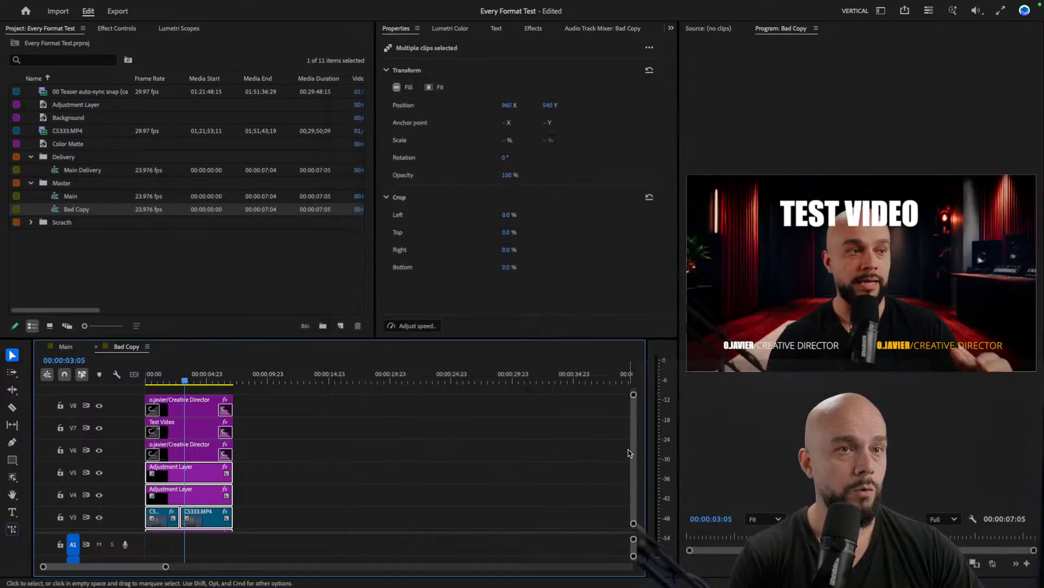
# - Return to the Main sequence and look at the Duplicate option for Main in the Master bin, without applying it
pyautogui.click(175, 378)
pyautogui.click(65, 346)
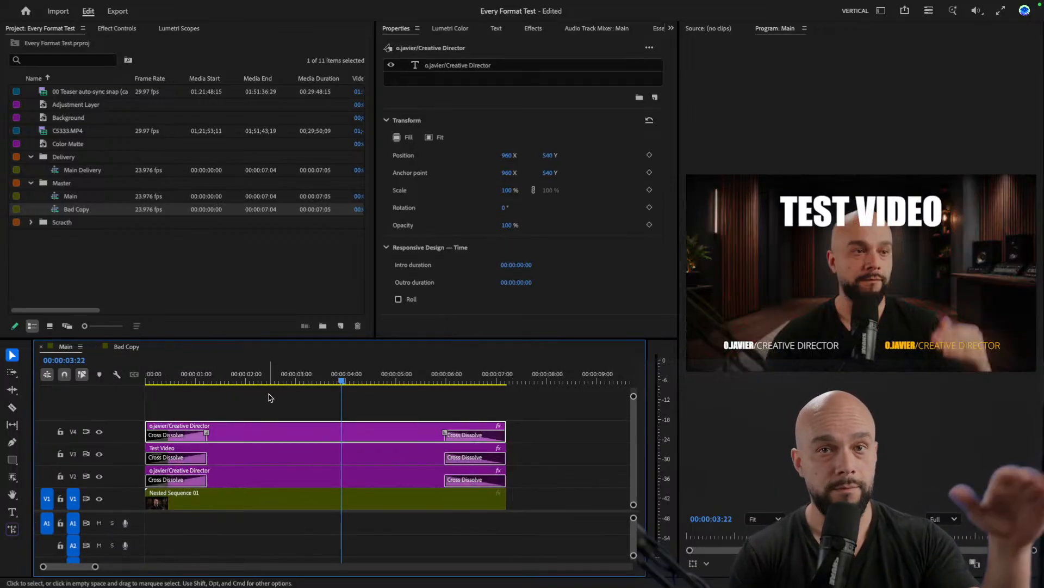
pyautogui.click(114, 199)
pyautogui.rightClick(114, 200)
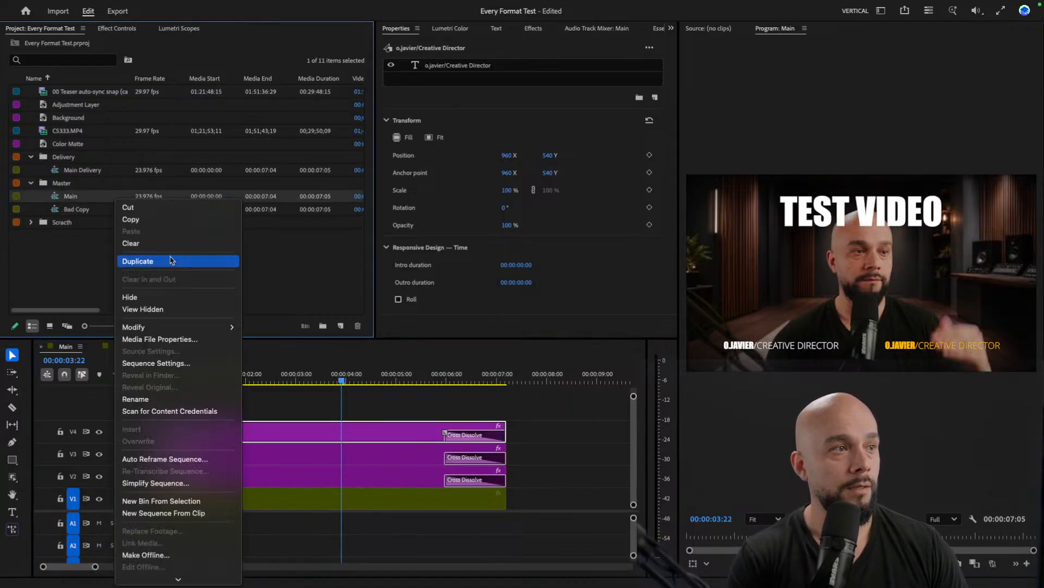
pyautogui.click(278, 291)
# - Bring the Bad Copy sequence back up and scrub it to 00:00:03:11
pyautogui.click(127, 347)
pyautogui.click(179, 381)
pyautogui.moveTo(179, 381); pyautogui.dragTo(189, 380)
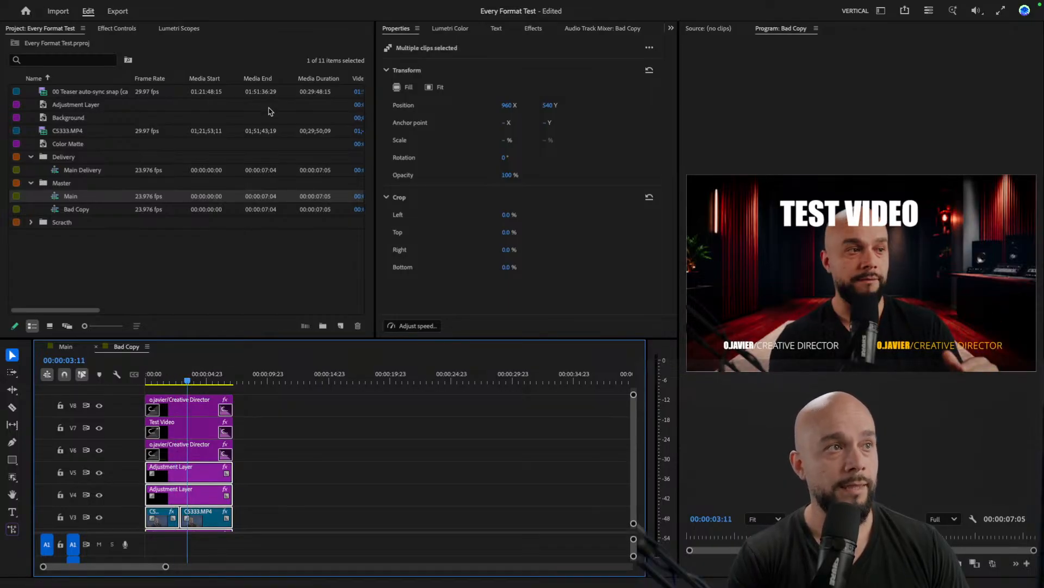
# - Set the Bad Copy sequence's frame size to 1080 horizontal by 1920 vertical, accepting deletion of its previews
pyautogui.moveTo(207, 9)
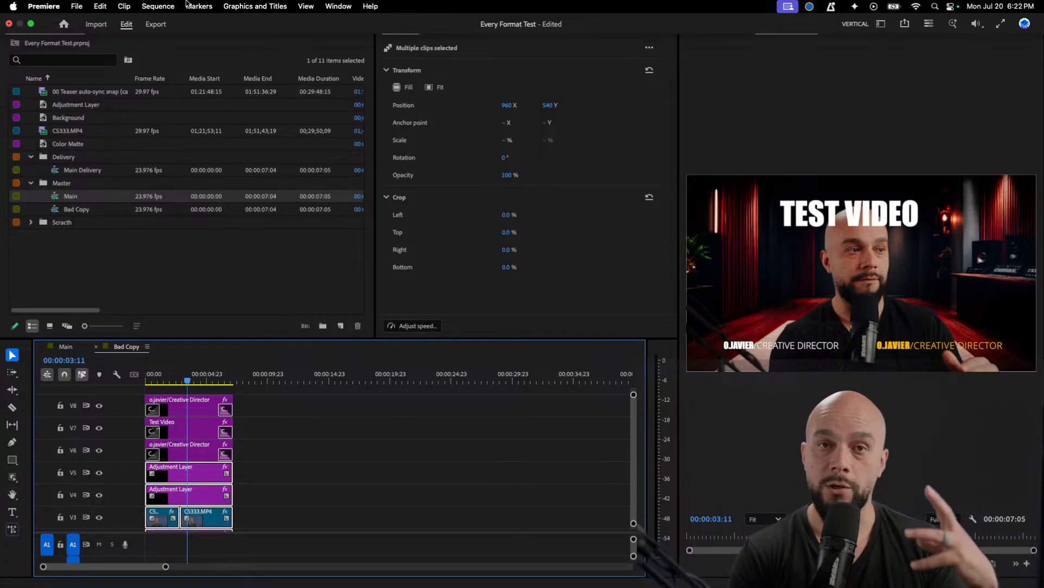
pyautogui.click(168, 7)
pyautogui.click(169, 23)
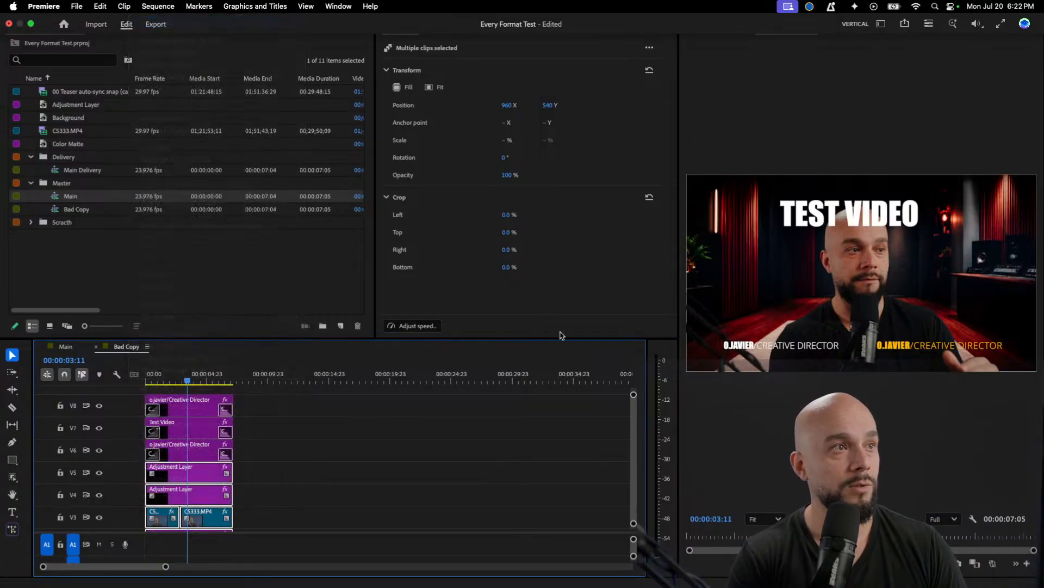
pyautogui.click(440, 192)
pyautogui.write('1080')
pyautogui.click(501, 196)
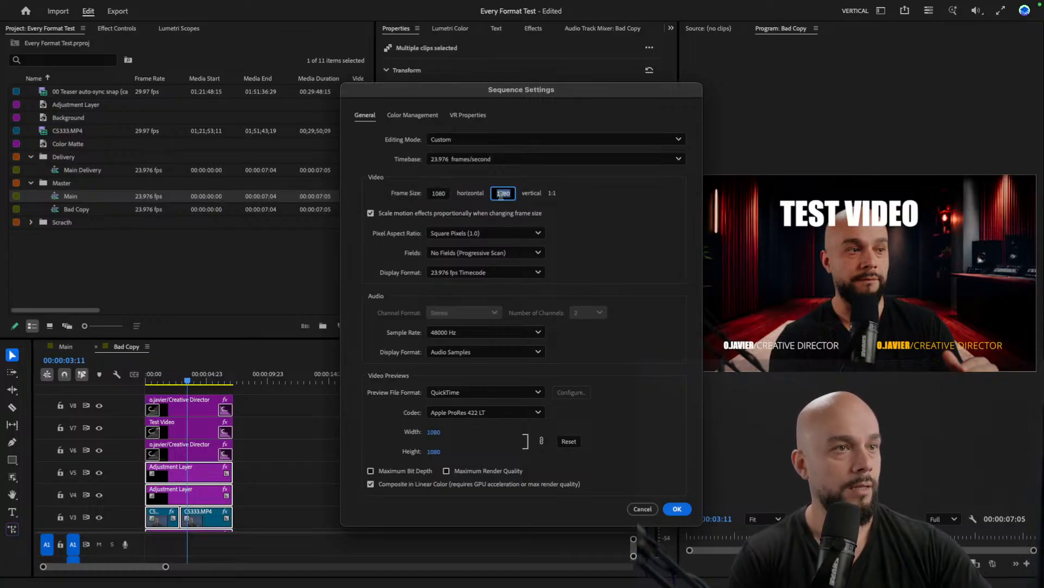
pyautogui.write('1920')
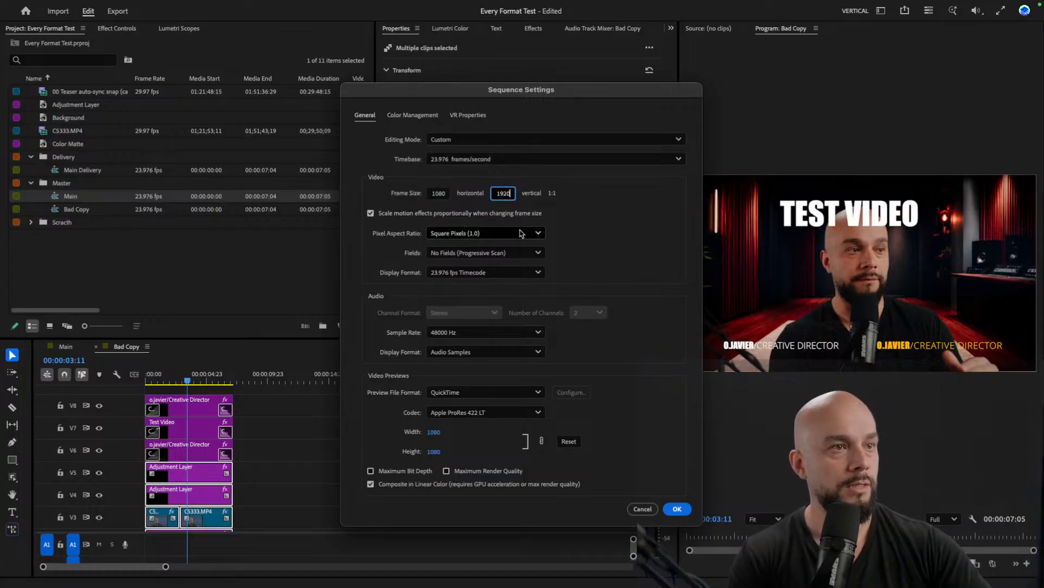
pyautogui.click(677, 508)
pyautogui.click(618, 355)
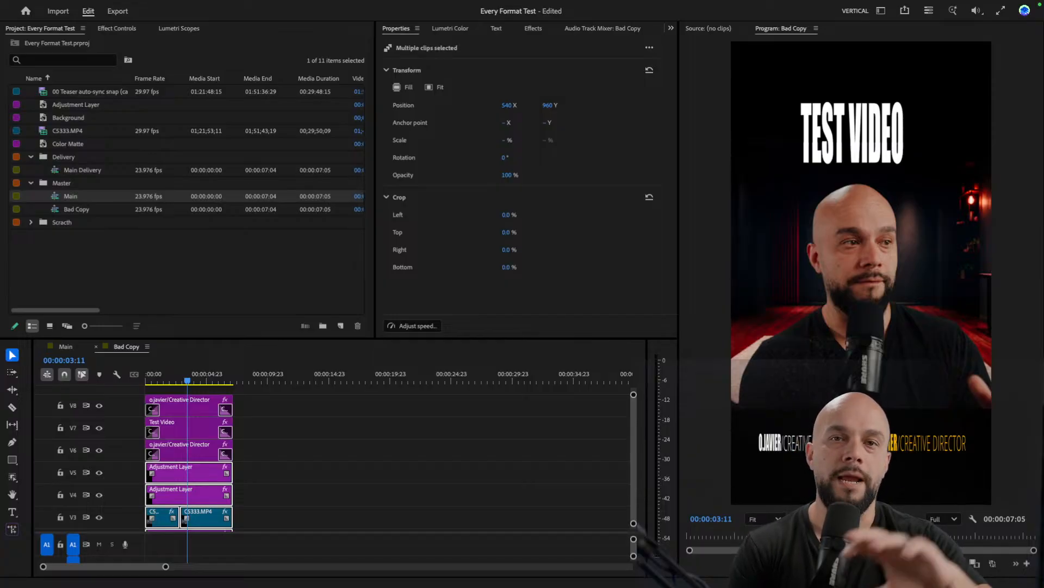
# - Examine the lower tracks of the Bad Copy timeline, clearing the selection and selecting the first CS333.MP4 clip on V3
pyautogui.click(98, 353)
pyautogui.click(81, 349)
pyautogui.click(126, 347)
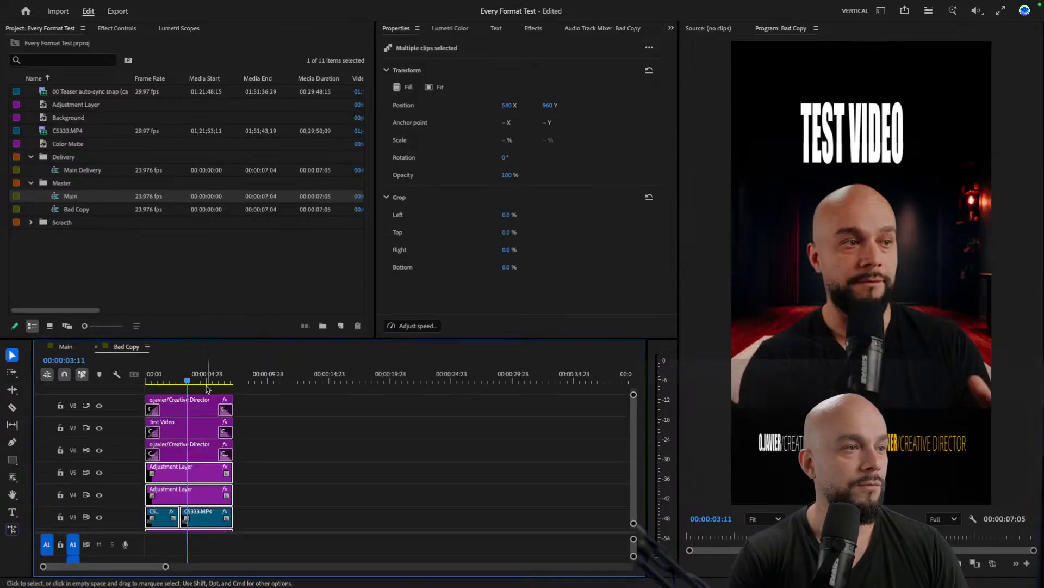
pyautogui.scroll(-2, 347, 482)
pyautogui.click(331, 478)
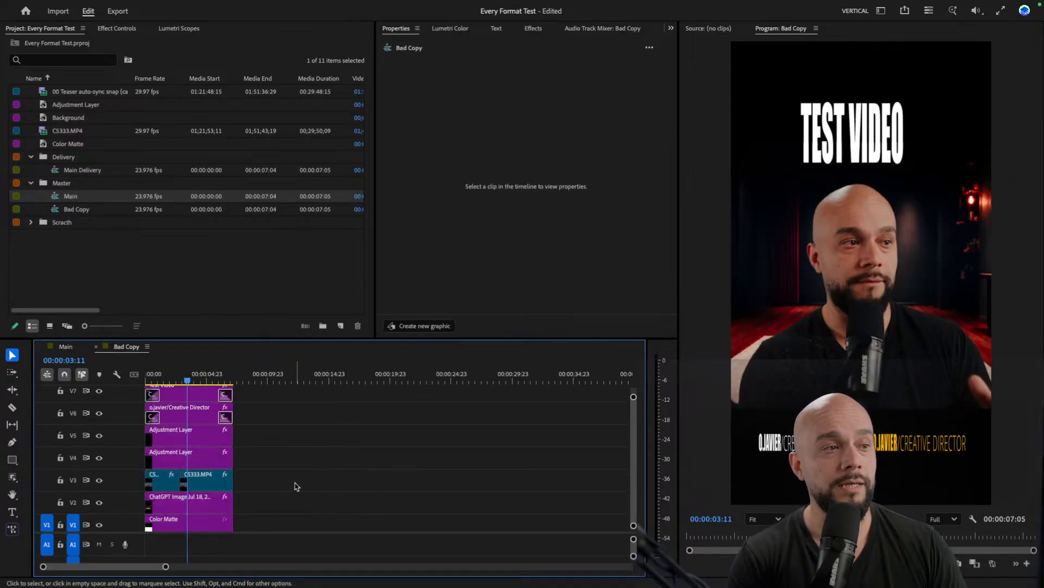
pyautogui.scroll(-1, 297, 485)
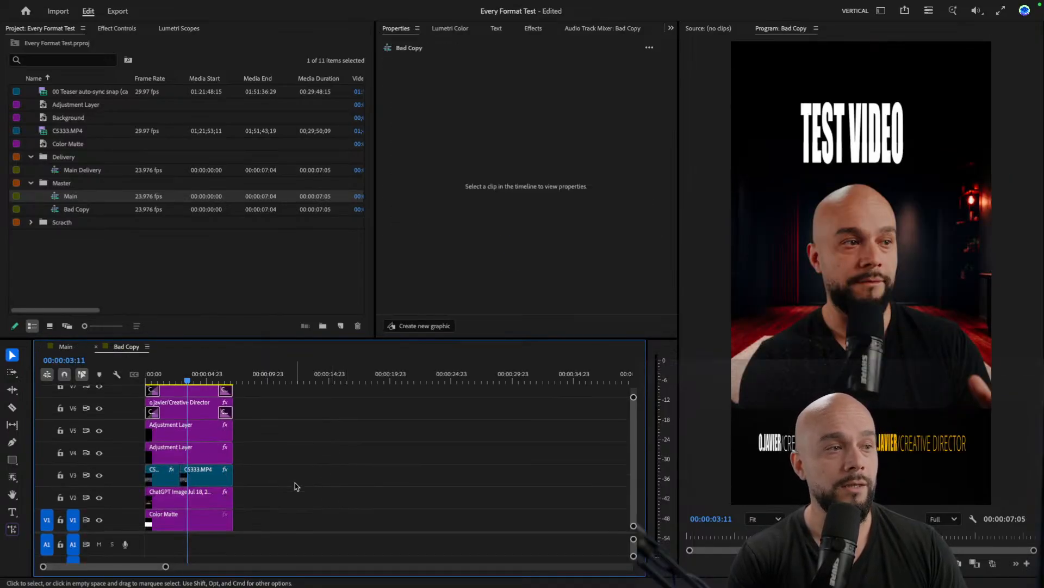
pyautogui.click(193, 478)
pyautogui.click(167, 478)
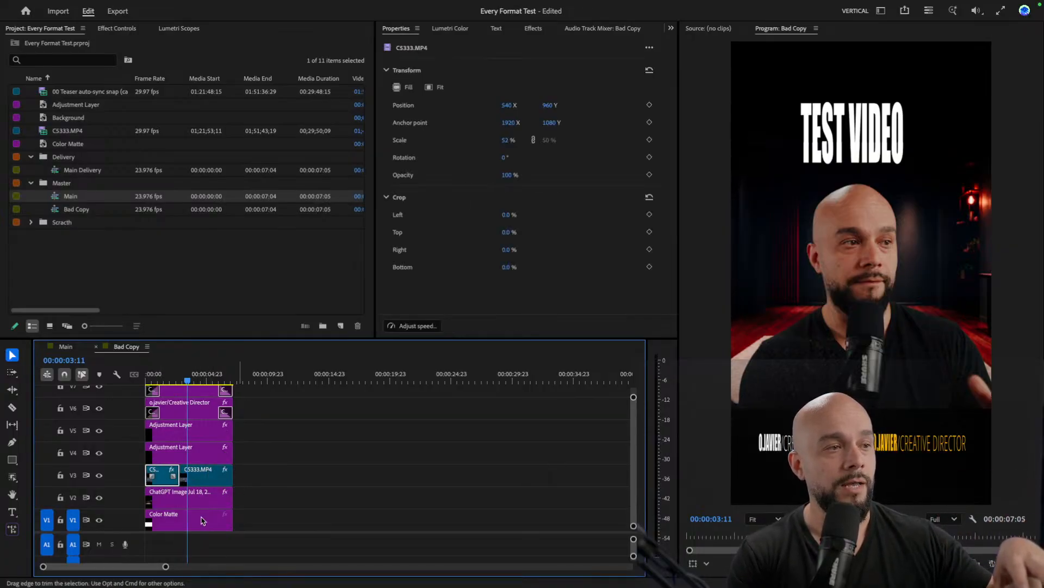
# - Select the Bad Copy clips on V1 through V4 and look at the Nest option without applying it
pyautogui.moveTo(291, 443); pyautogui.dragTo(168, 524)
pyautogui.rightClick(208, 451)
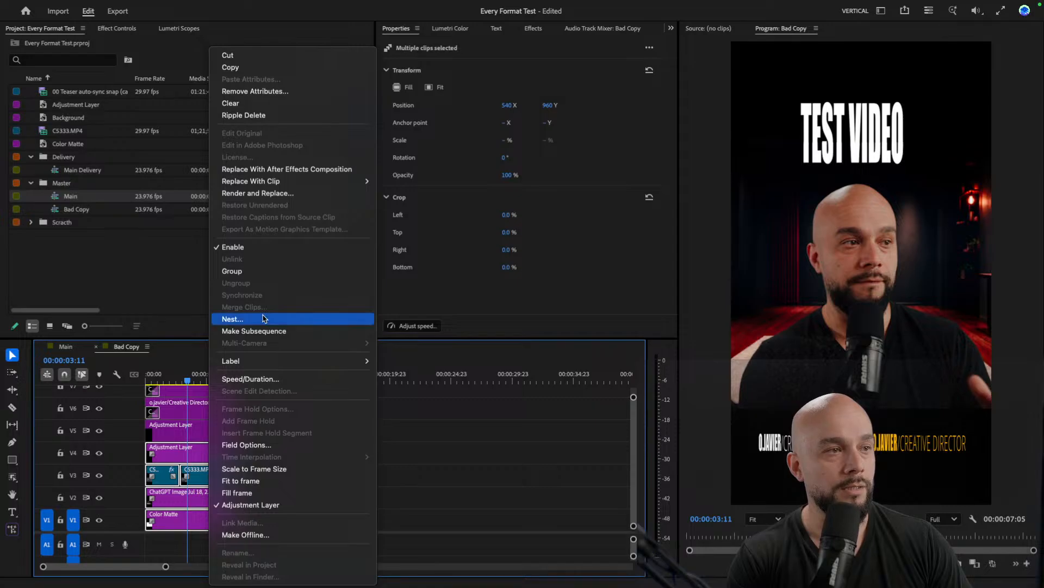
pyautogui.click(66, 349)
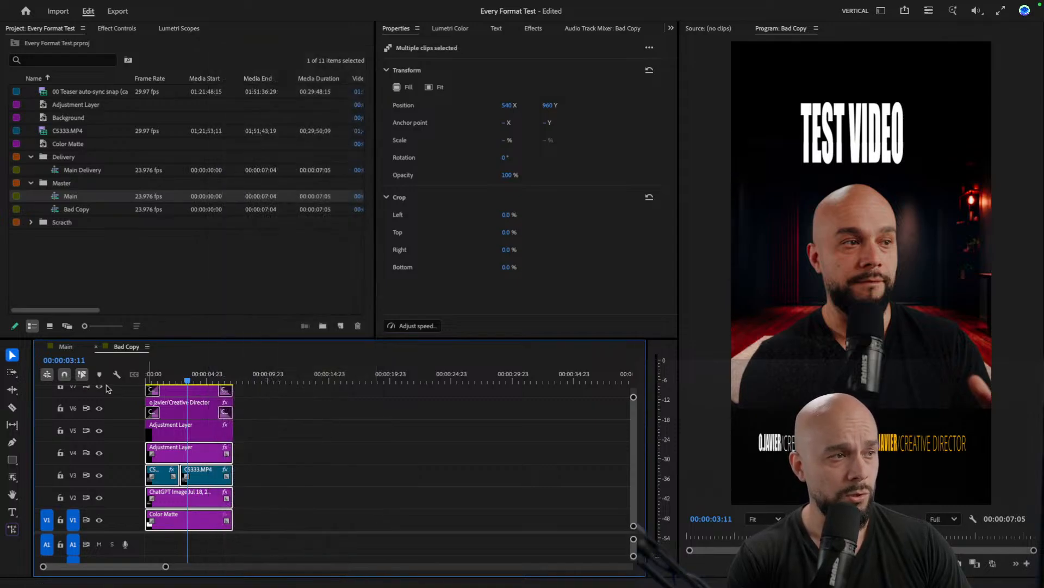
# - Open the Main sequence, select the Nested Sequence 01 clip on V1 and scrub to 00:00:02:16
pyautogui.click(67, 347)
pyautogui.click(272, 500)
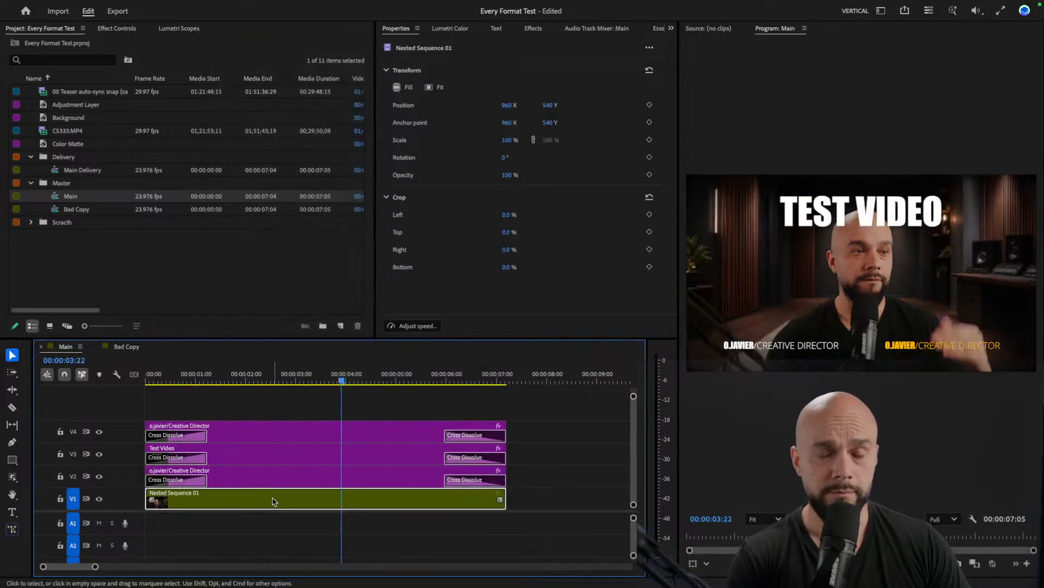
pyautogui.click(272, 379)
pyautogui.moveTo(274, 376); pyautogui.dragTo(279, 375)
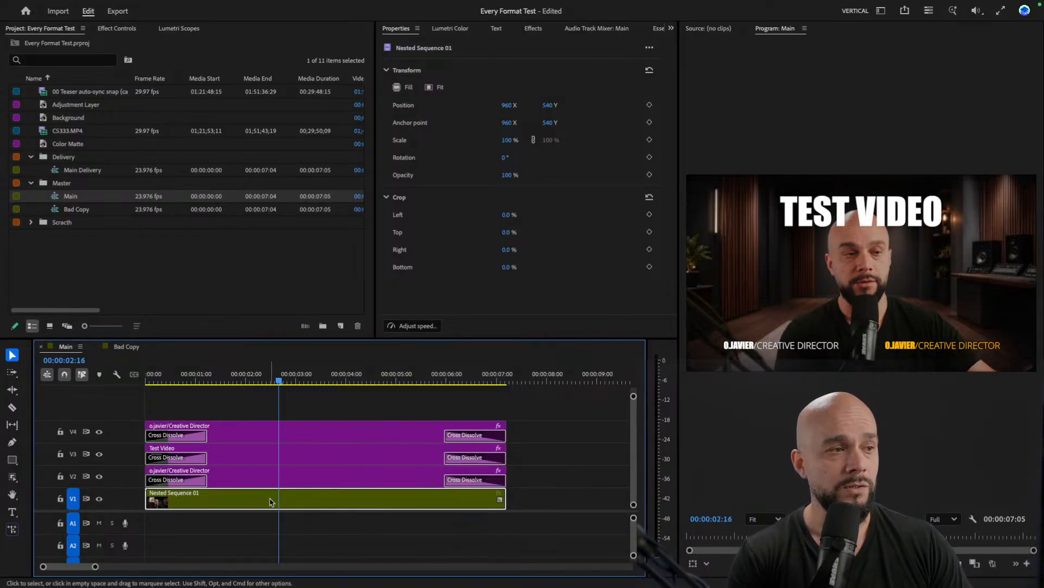
# - Turn off the output of title tracks V2, V3 and V4 in the Main sequence
pyautogui.click(99, 476)
pyautogui.click(99, 454)
pyautogui.click(99, 432)
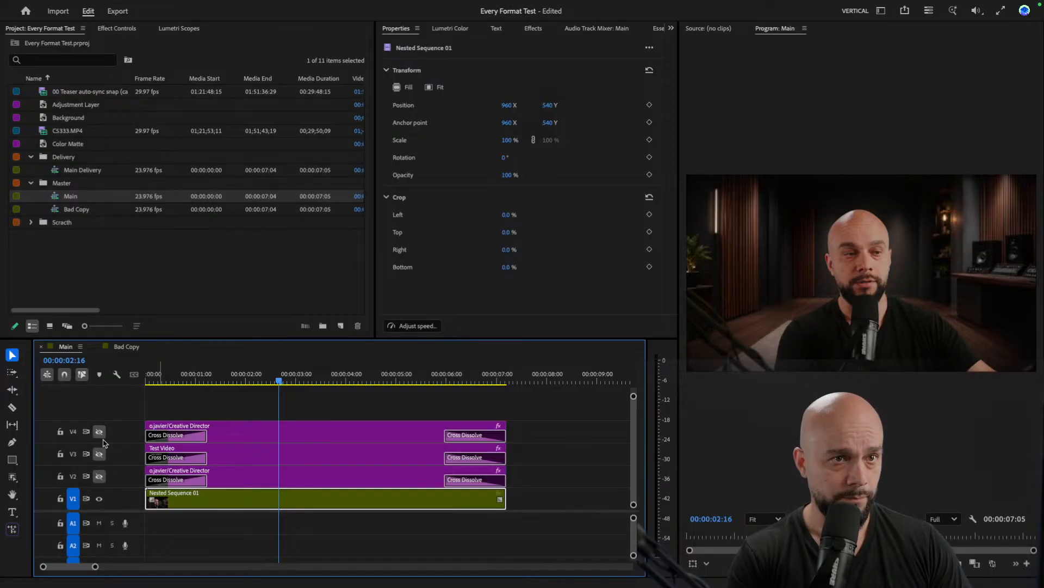
# - Turn the output of title tracks V2, V3 and V4 back on in the Main sequence
pyautogui.click(99, 432)
pyautogui.click(99, 453)
pyautogui.click(99, 476)
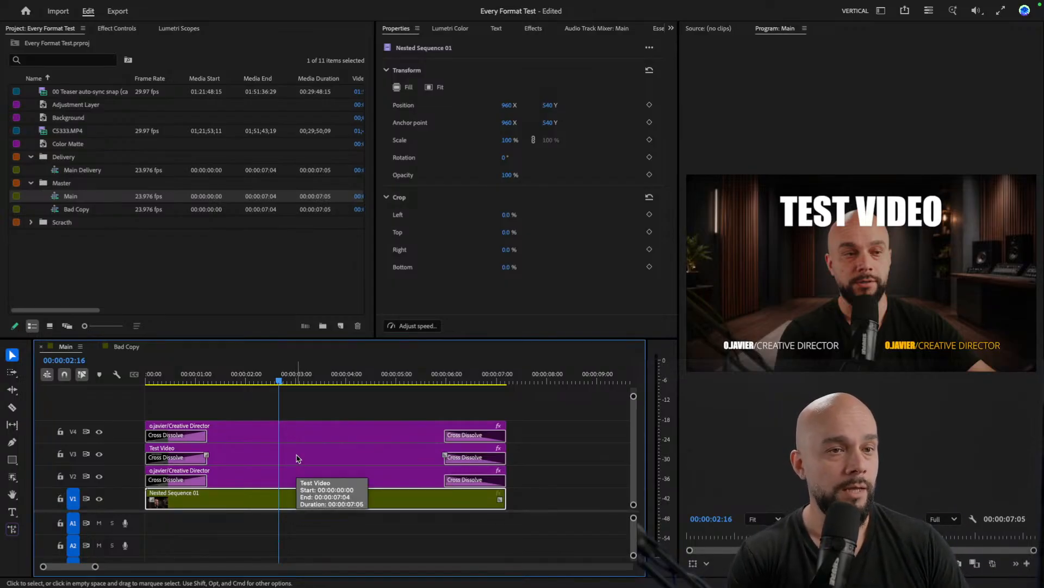
# - Show the safe margins over the Main sequence preview
pyautogui.click(973, 520)
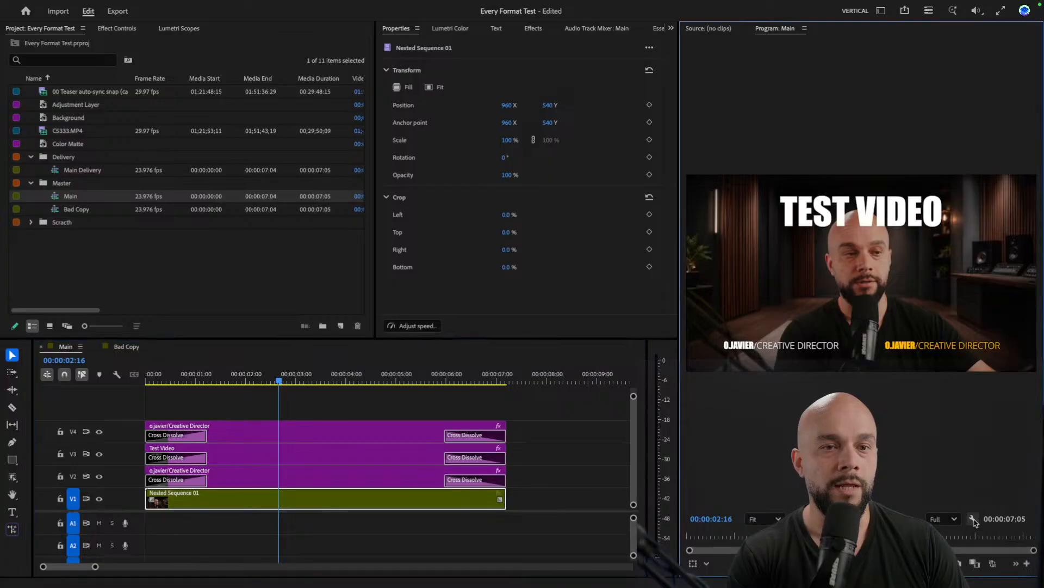
pyautogui.click(1009, 468)
pyautogui.click(974, 519)
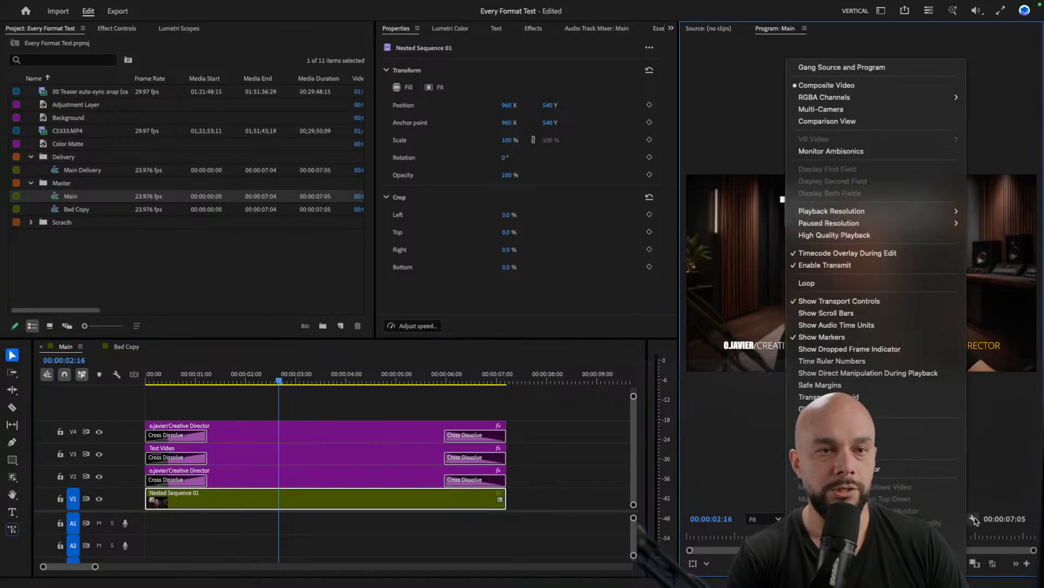
pyautogui.click(870, 385)
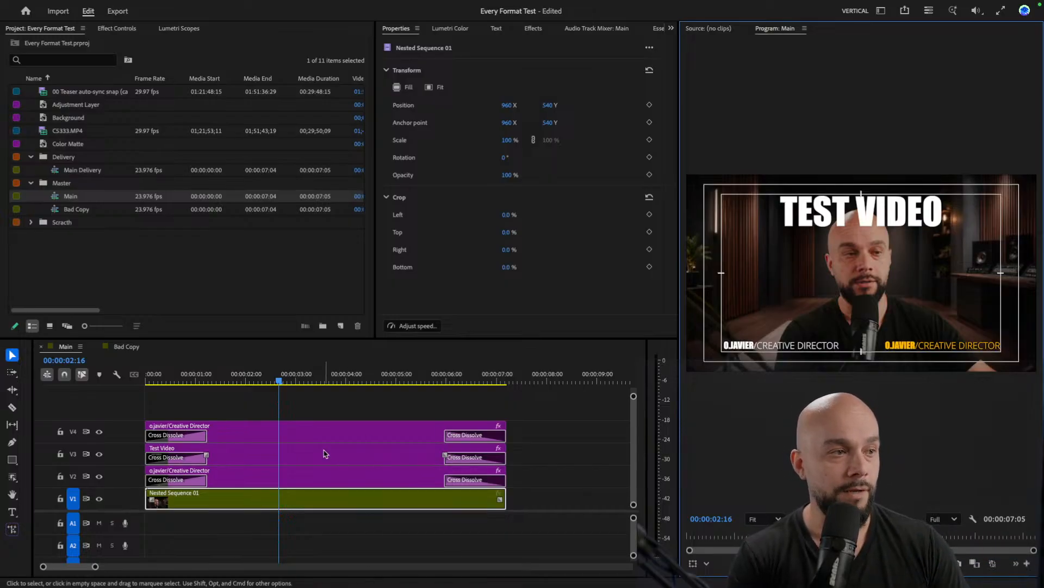
# - Select the Test Video title on V3 and examine its text layer's responsive design pinning
pyautogui.click(306, 457)
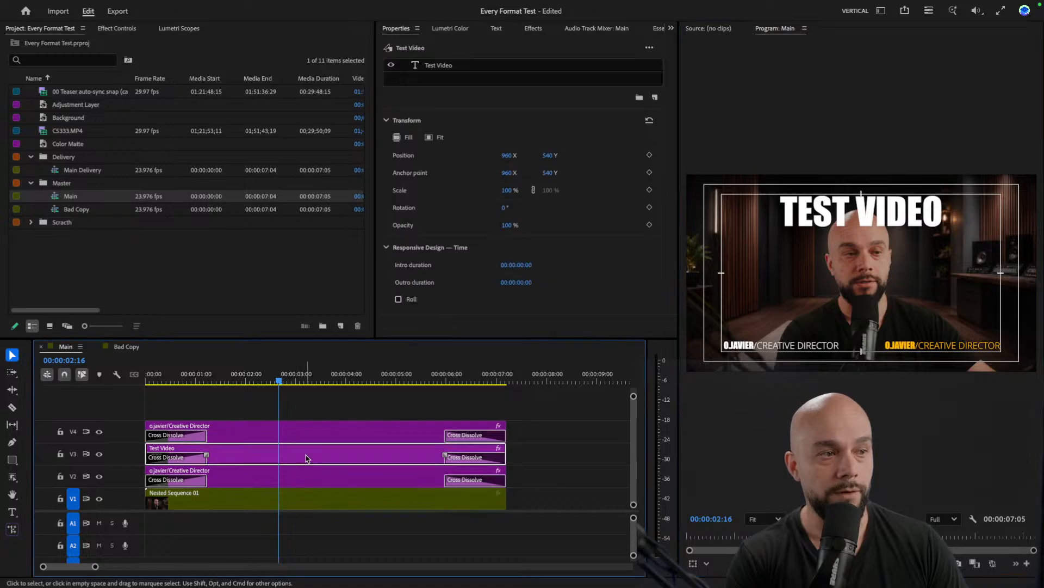
pyautogui.click(441, 67)
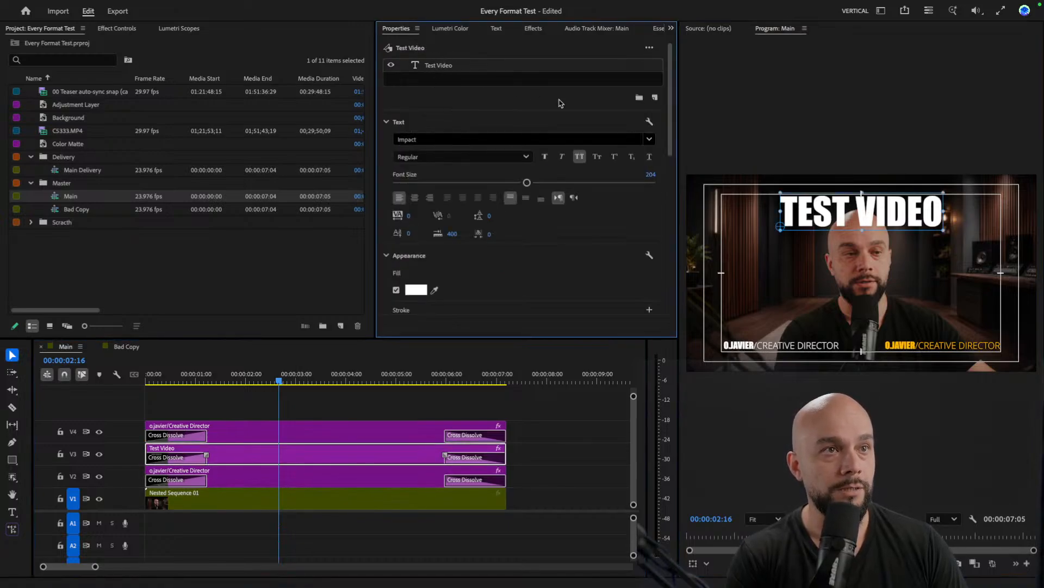
pyautogui.moveTo(675, 103); pyautogui.dragTo(680, 259)
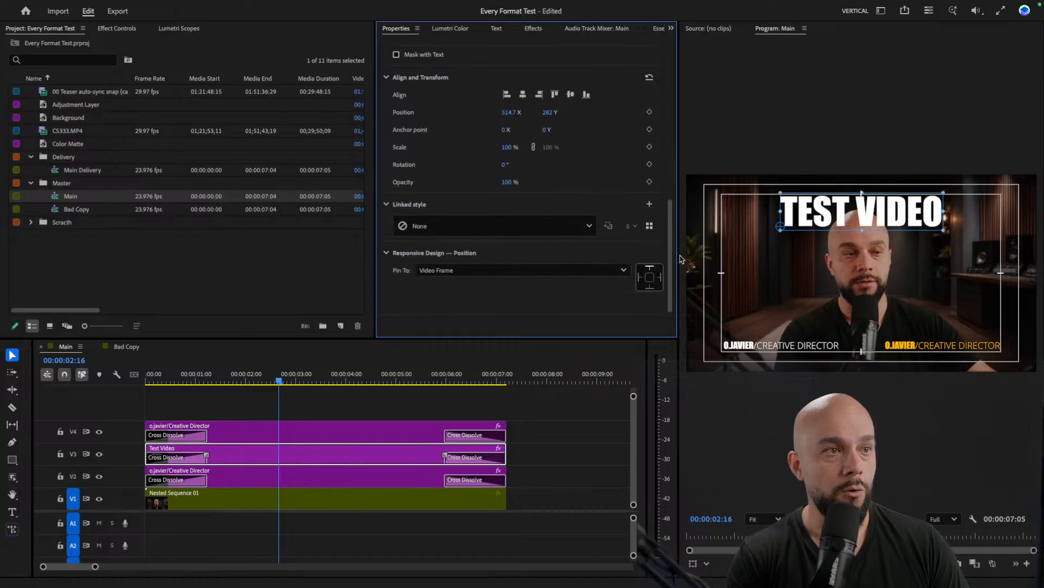
pyautogui.click(464, 272)
pyautogui.click(484, 272)
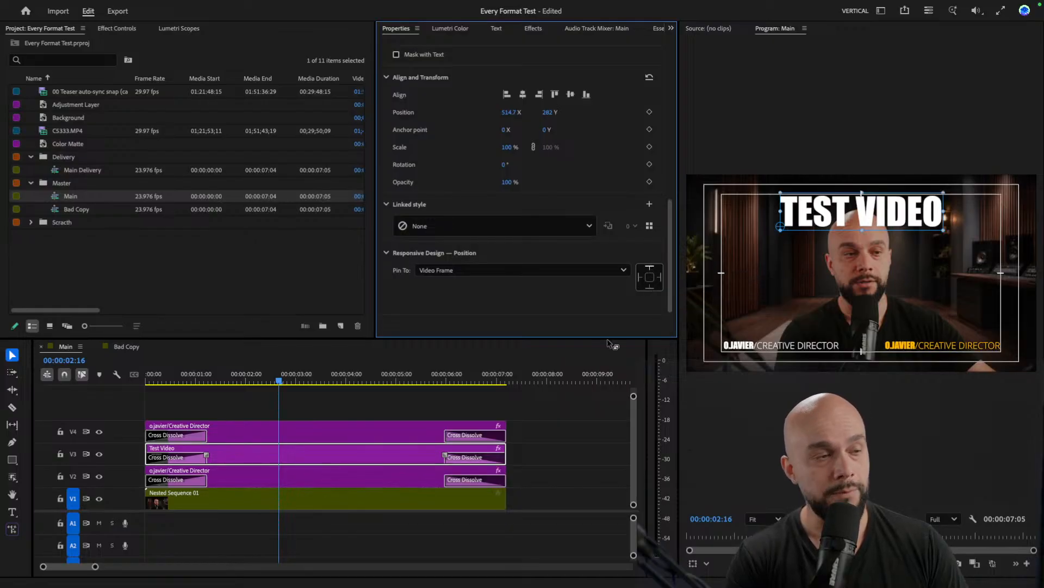
# - Select the white creative director title on V4 and check how its text layer is pinned
pyautogui.click(350, 432)
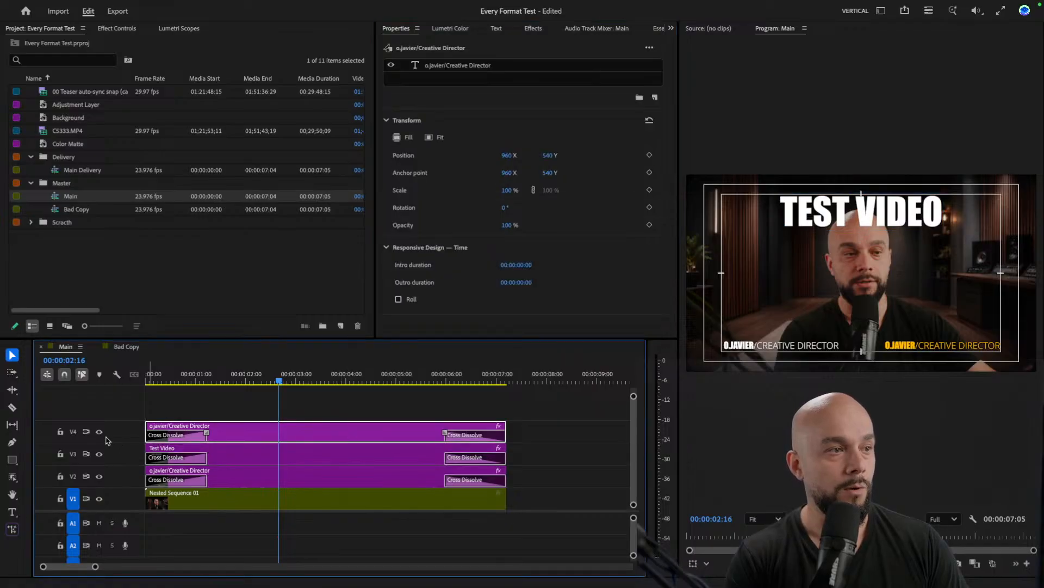
pyautogui.click(526, 65)
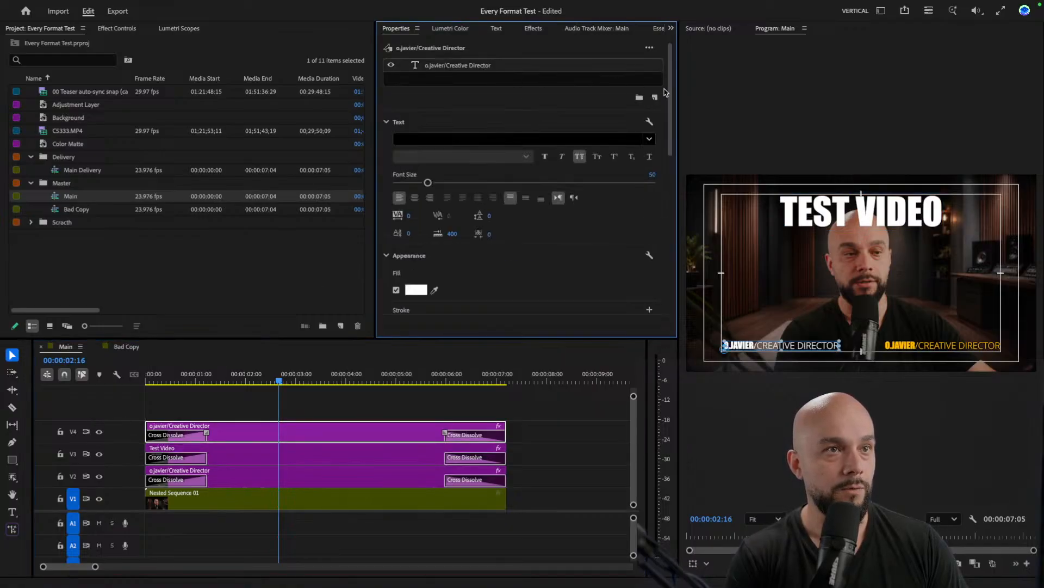
pyautogui.scroll(-5, 663, 309)
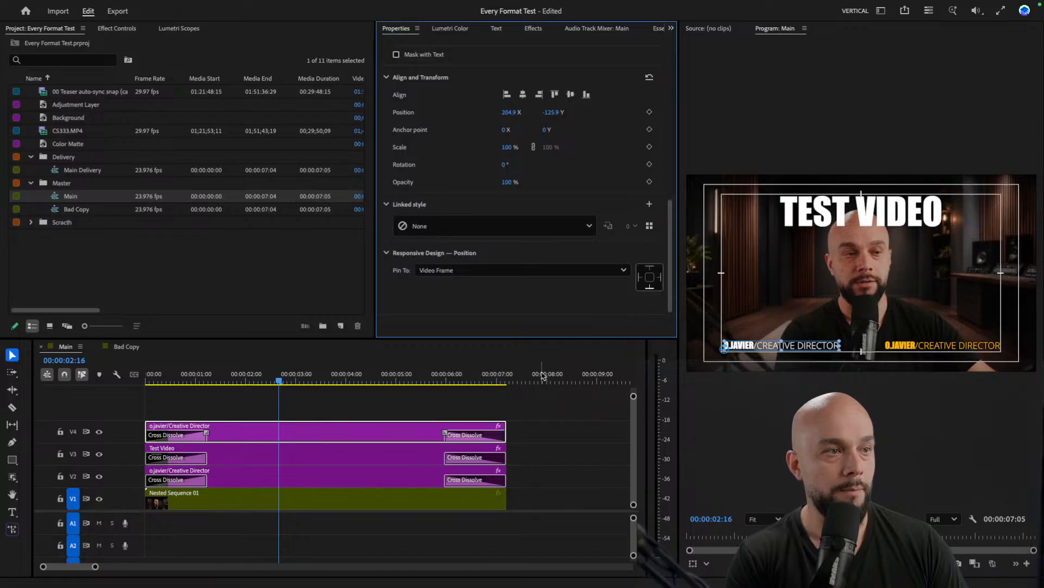
# - Identify the yellow title on V2 by toggling its track output off and on, and inspect its text layer's properties
pyautogui.click(255, 481)
pyautogui.click(100, 477)
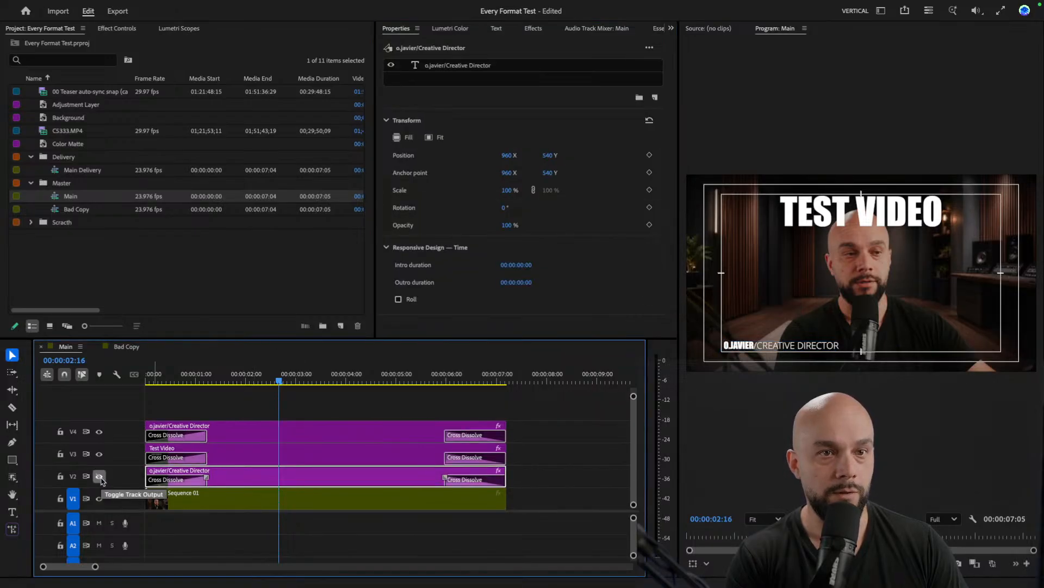
pyautogui.click(100, 478)
pyautogui.click(466, 65)
pyautogui.scroll(-6, 522, 191)
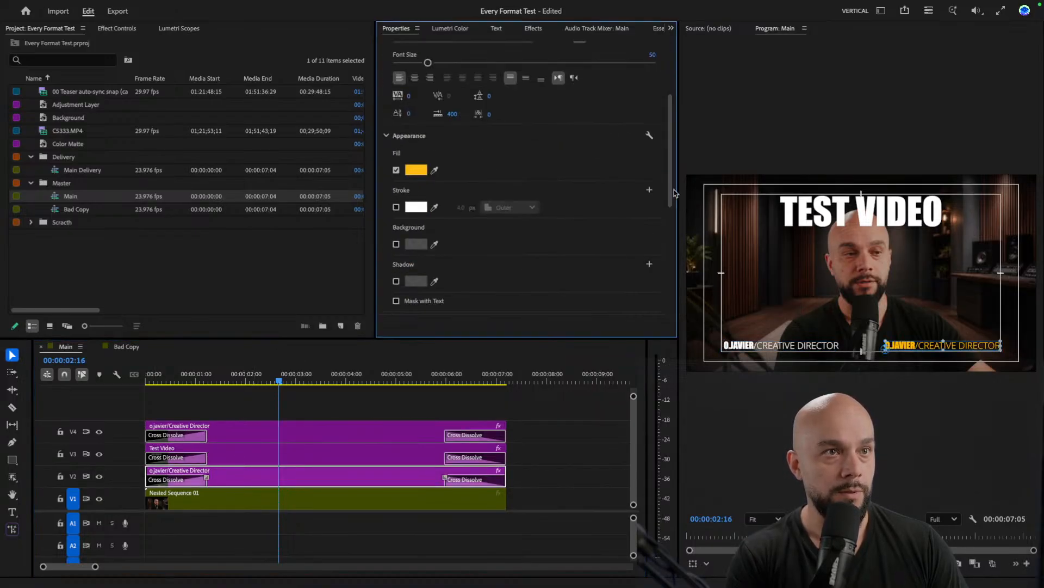
# - Clear the clip selection and move the Main playhead to 00:00:03:22
pyautogui.click(337, 407)
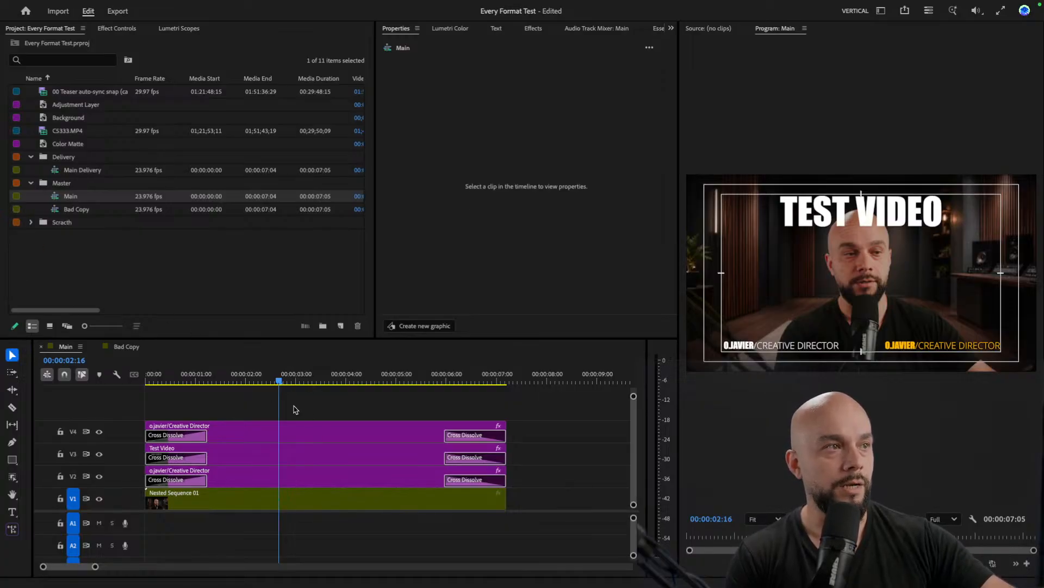
pyautogui.click(350, 498)
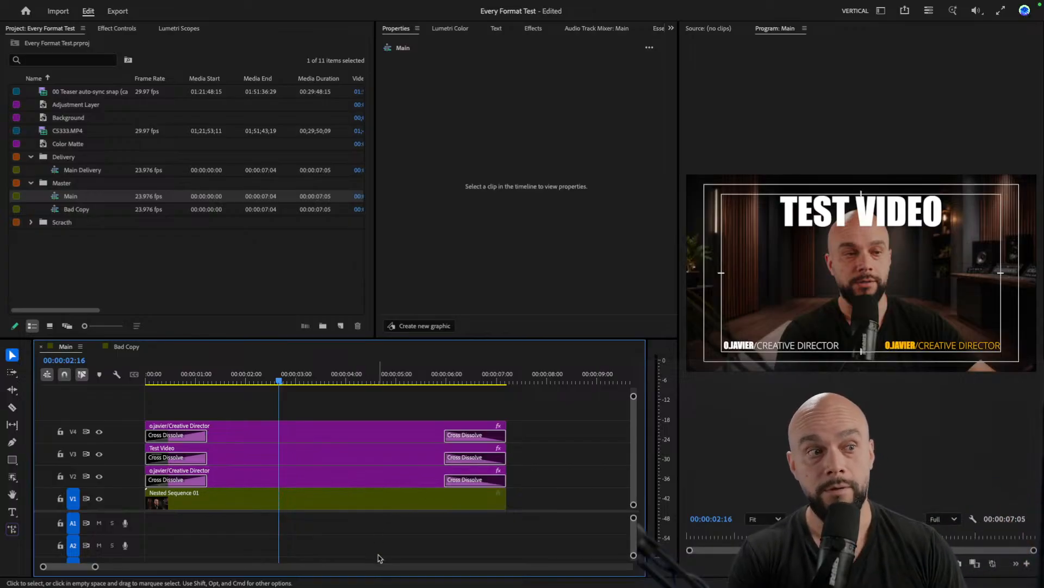
pyautogui.click(341, 377)
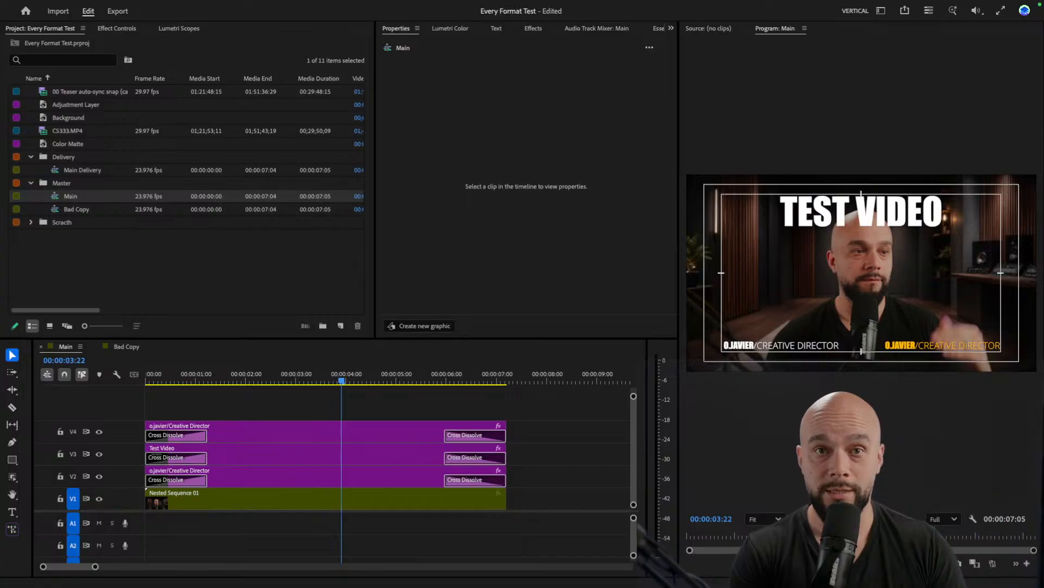
# - Open the Main Delivery sequence from the Delivery bin and close the Main and Bad Copy timelines
pyautogui.click(66, 158)
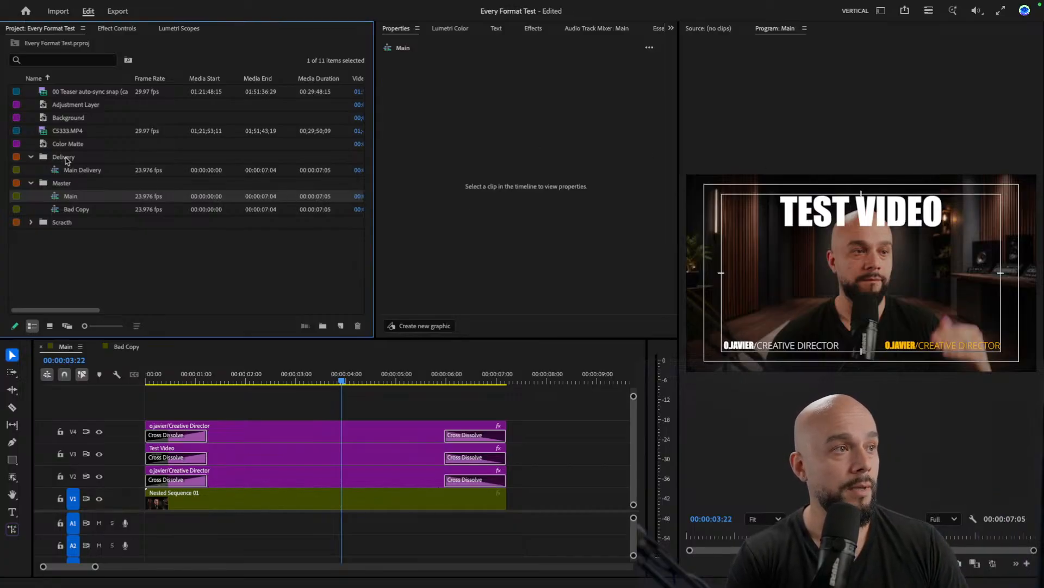
pyautogui.click(76, 184)
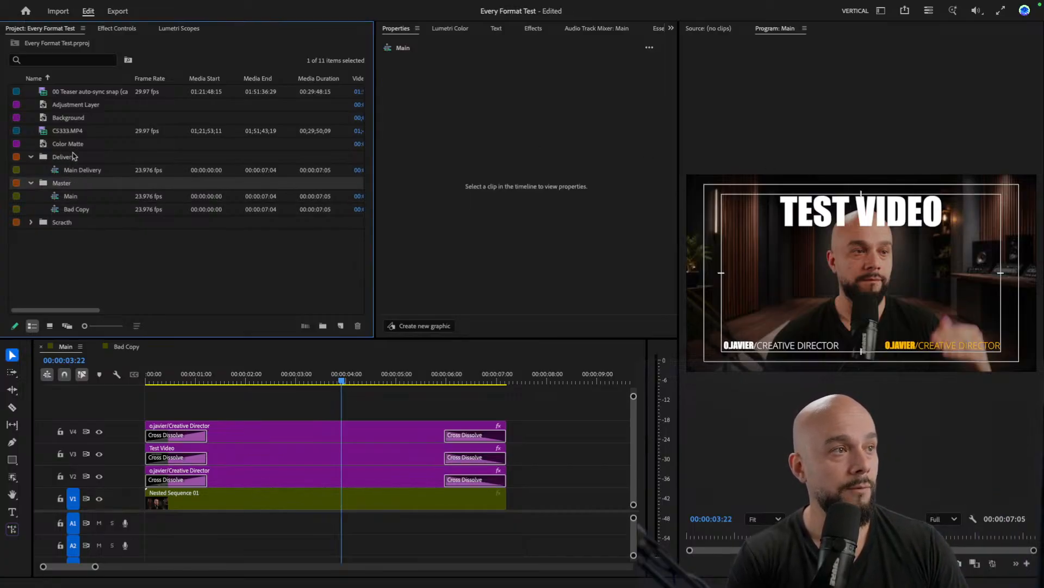
pyautogui.doubleClick(77, 158)
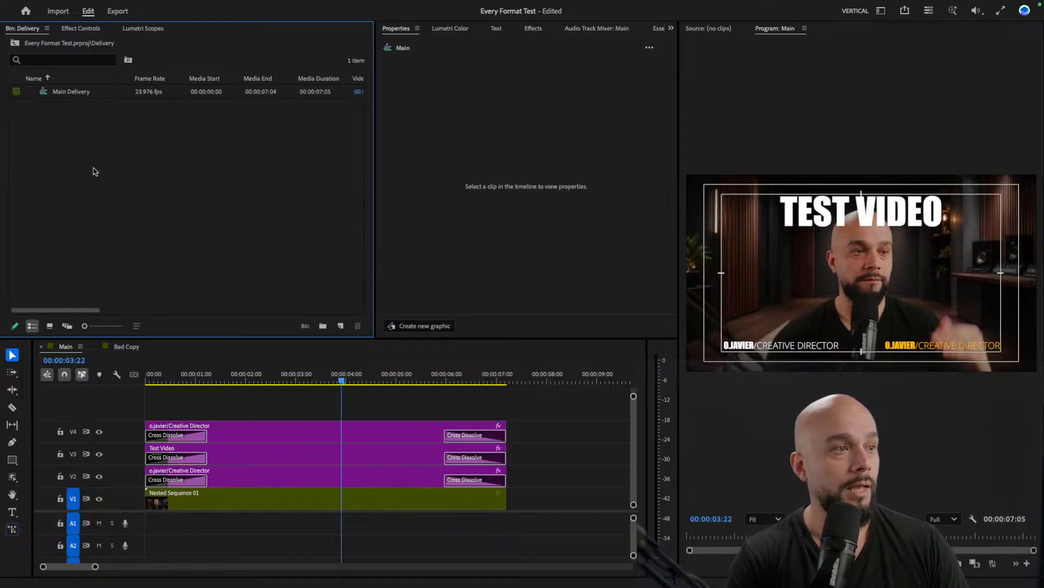
pyautogui.doubleClick(71, 92)
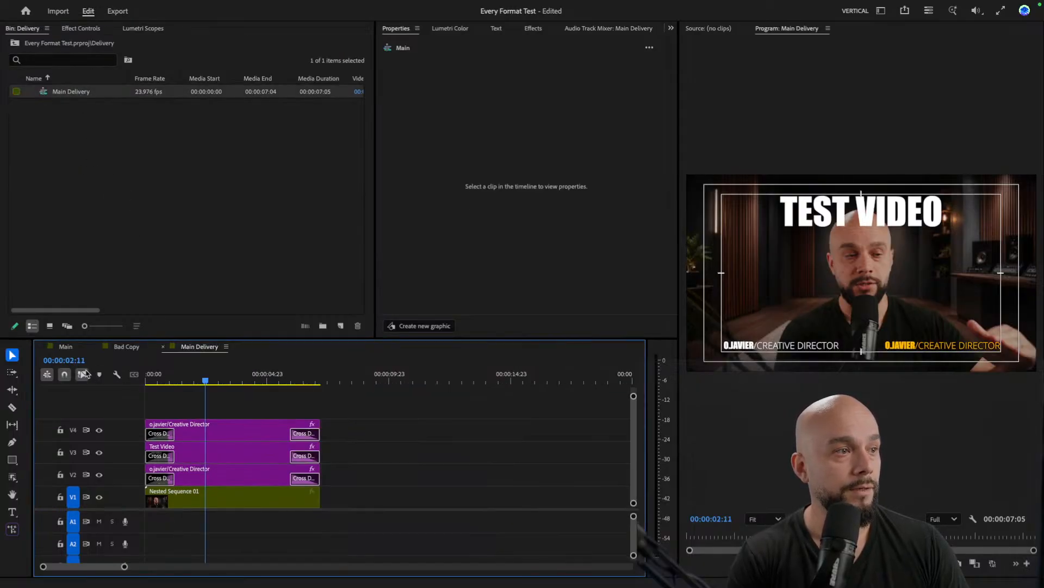
pyautogui.click(42, 346)
pyautogui.click(42, 350)
# - Scrub through the Main Delivery sequence, stopping at 00:00:03:01
pyautogui.click(233, 377)
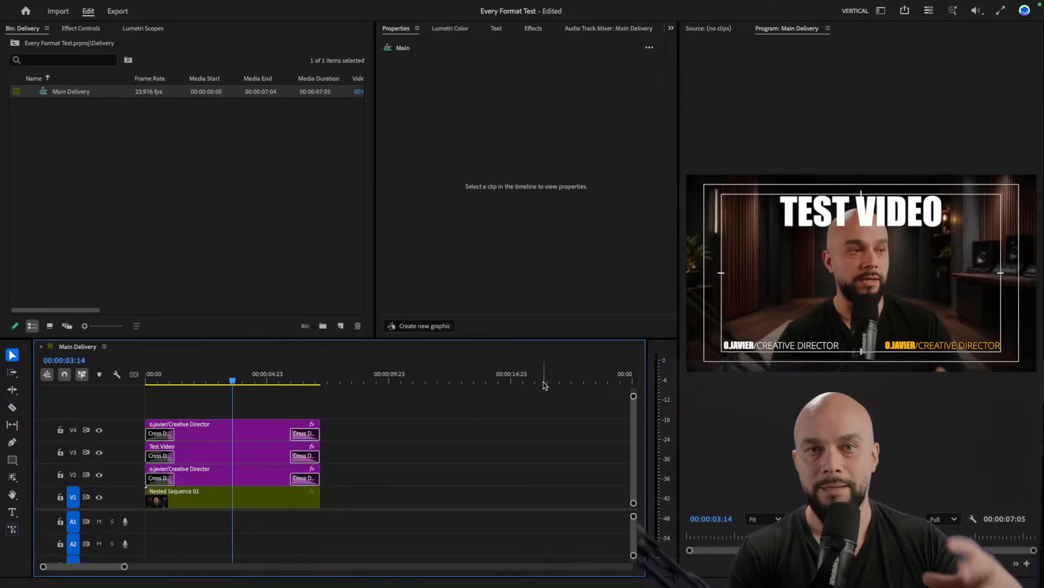
pyautogui.click(209, 370)
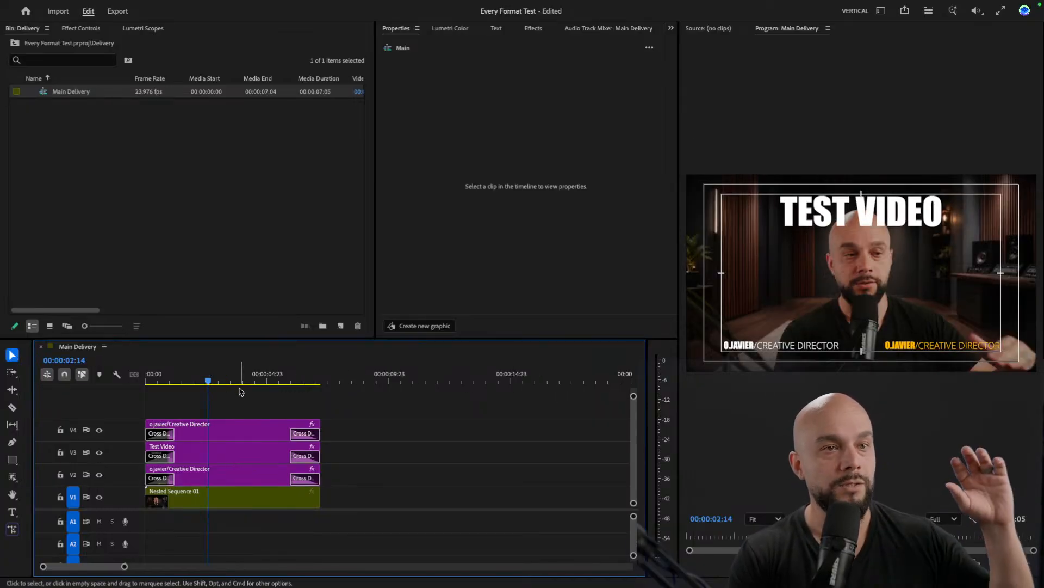
pyautogui.click(221, 378)
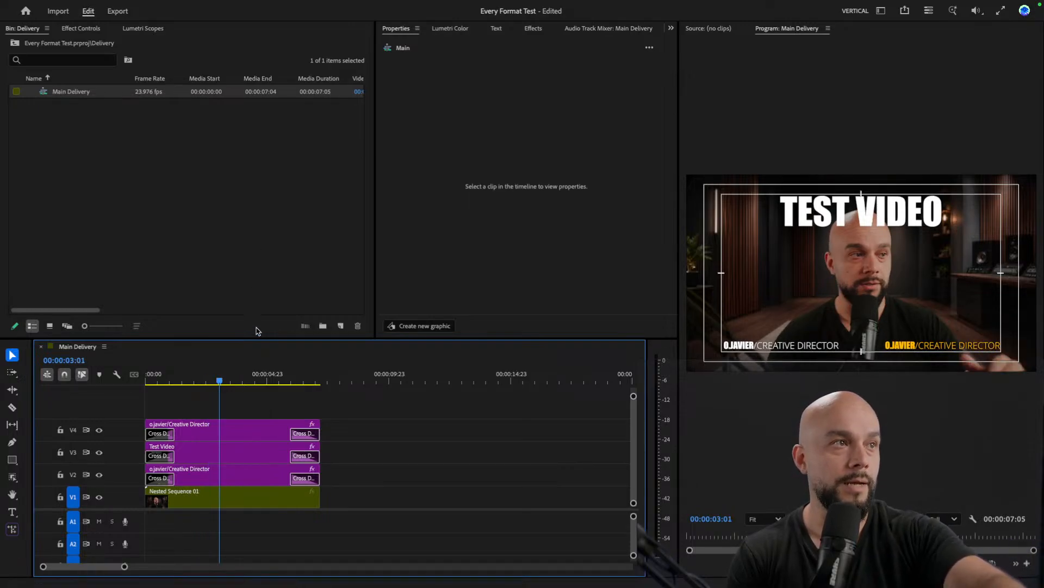
# - Duplicate the Main Delivery sequence in the Delivery bin and rename the copy as 9:16
pyautogui.rightClick(93, 96)
pyautogui.click(140, 161)
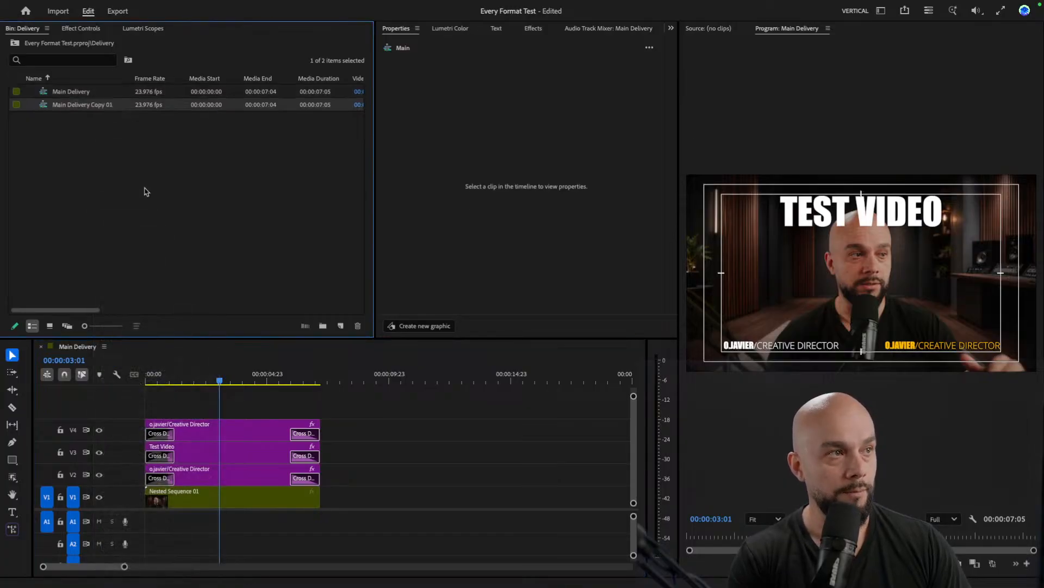
pyautogui.click(97, 103)
pyautogui.press('BackSpace')
pyautogui.write('9:16')
pyautogui.click(149, 158)
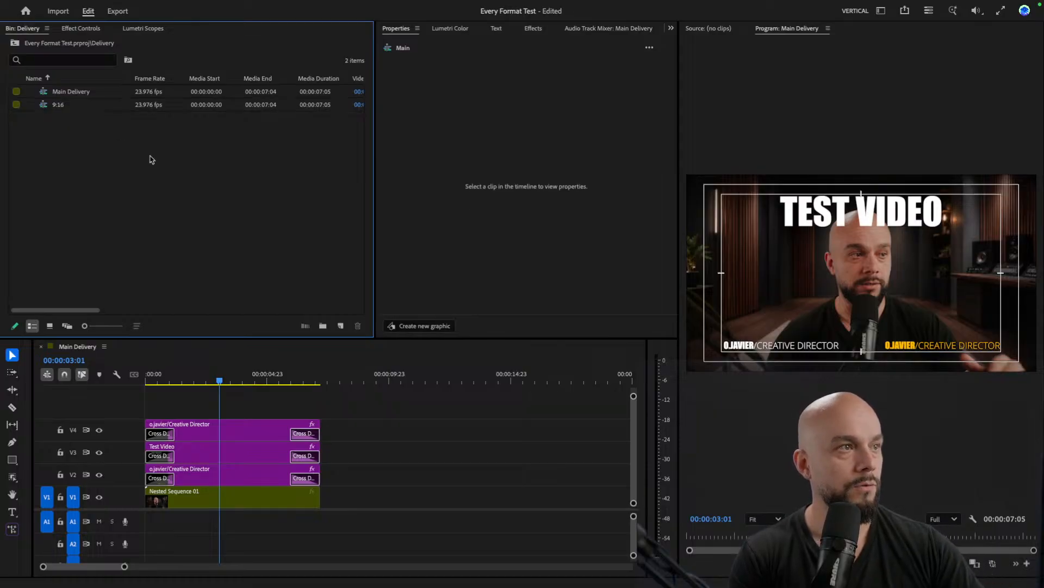
# - Open the 9:16 sequence and place its playhead at 00:00:03:02
pyautogui.doubleClick(109, 105)
pyautogui.click(245, 380)
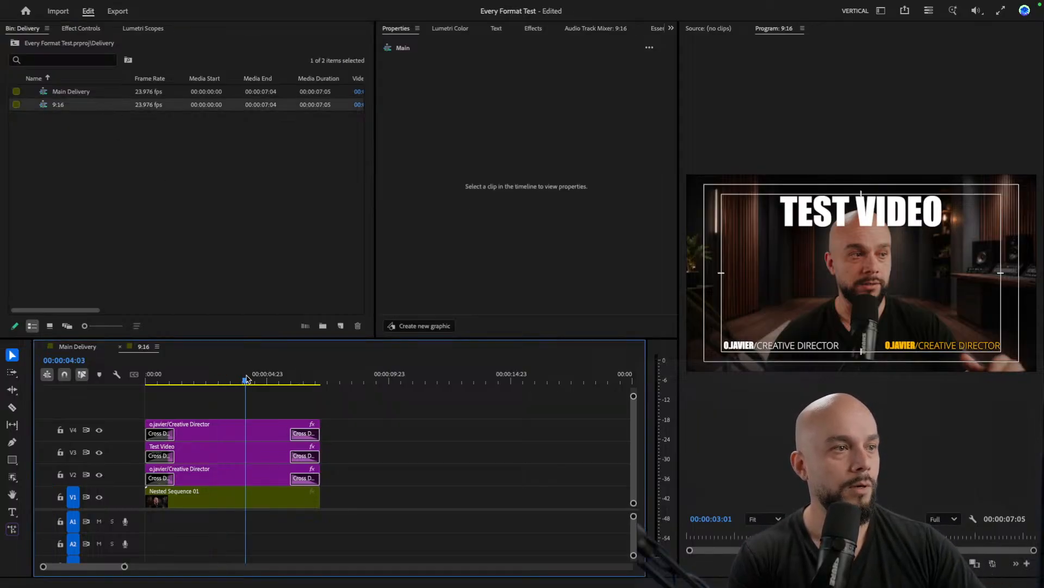
pyautogui.click(221, 380)
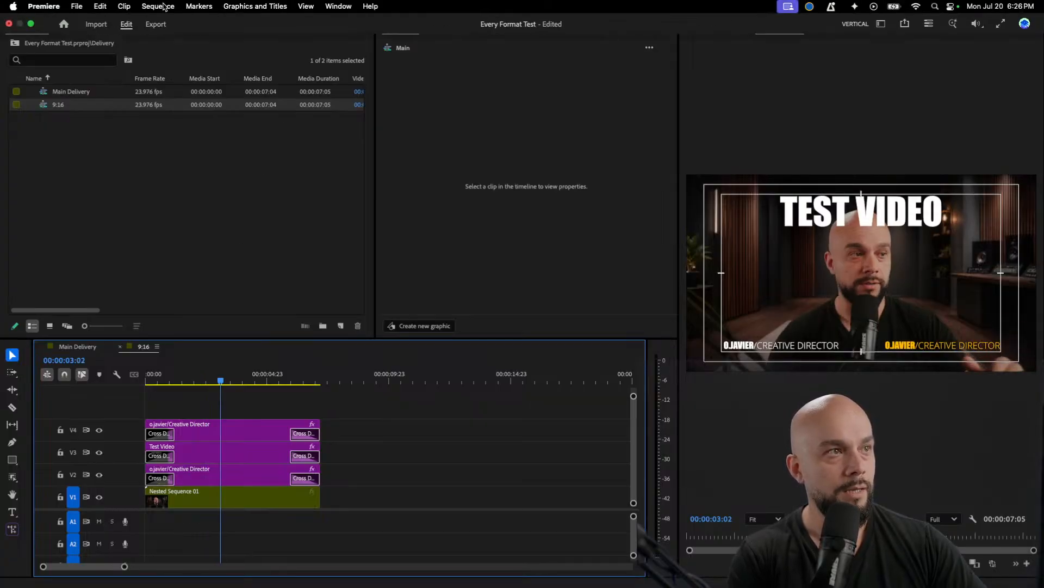
# - Set the 9:16 sequence's frame size to 1080 horizontal by 1920 vertical
pyautogui.click(163, 6)
pyautogui.click(180, 22)
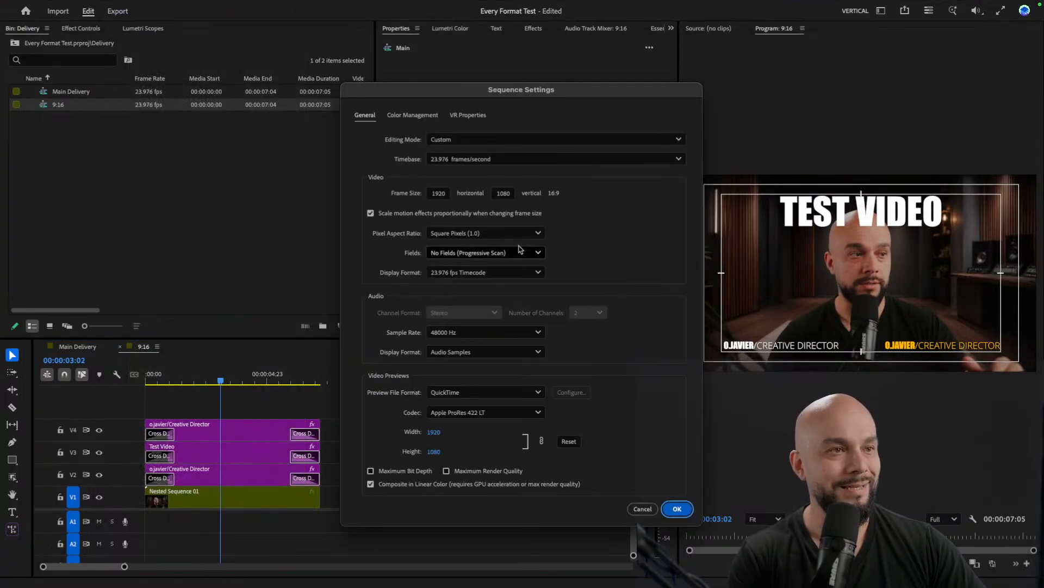
pyautogui.doubleClick(438, 193)
pyautogui.write('10')
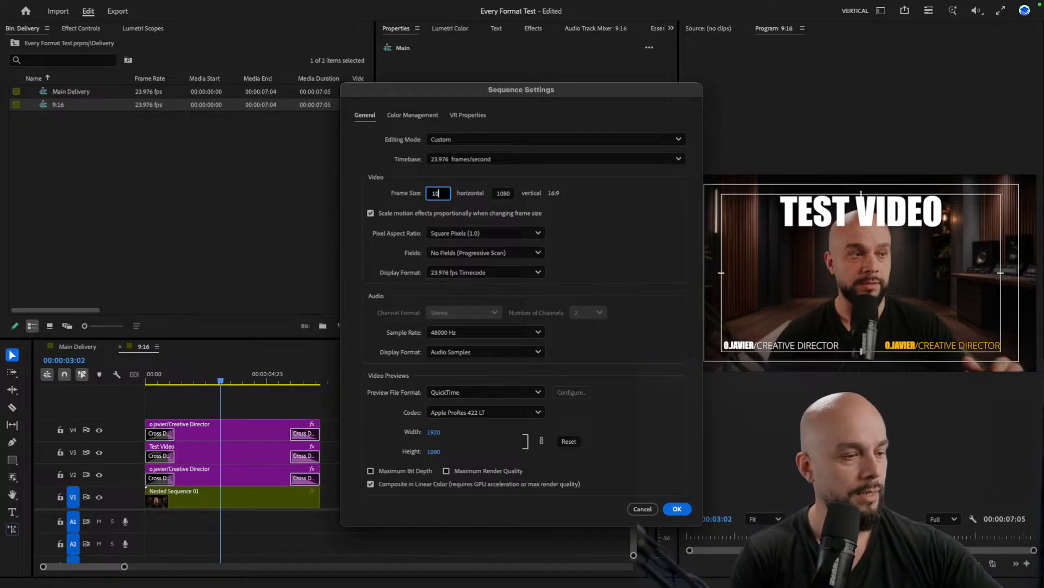
pyautogui.write('80')
pyautogui.press('Tab')
pyautogui.write('1')
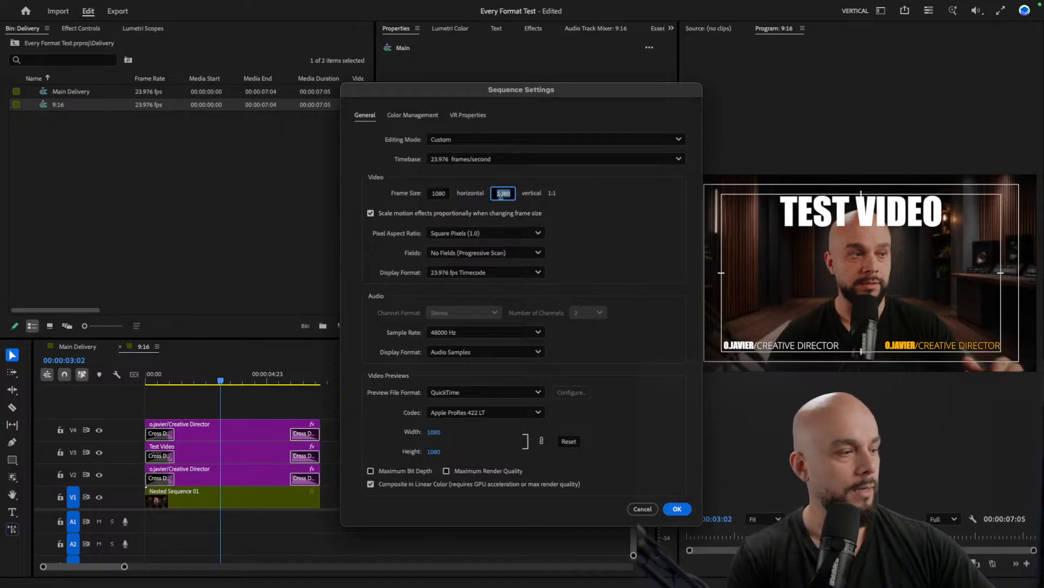
pyautogui.write('920')
pyautogui.click(606, 250)
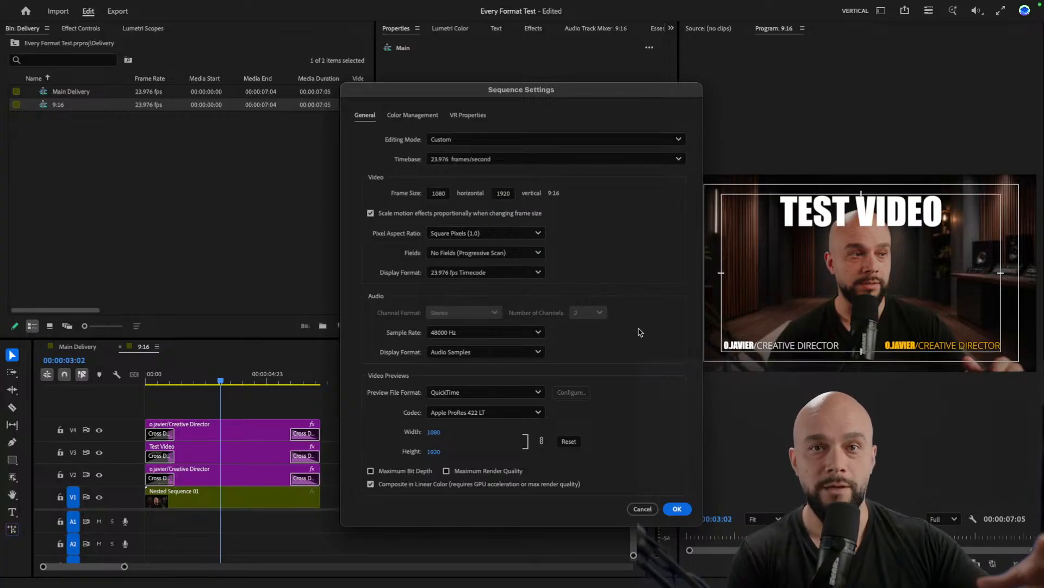
pyautogui.click(680, 511)
pyautogui.click(619, 357)
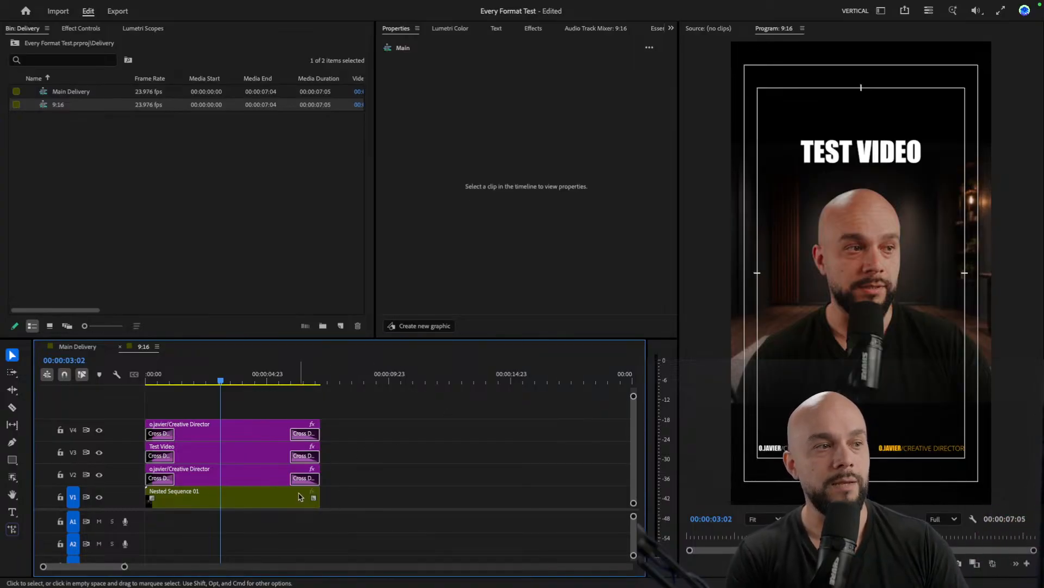
# - Scale the Nested Sequence 01 clip on V1 of the 9:16 sequence to 180%
pyautogui.click(243, 501)
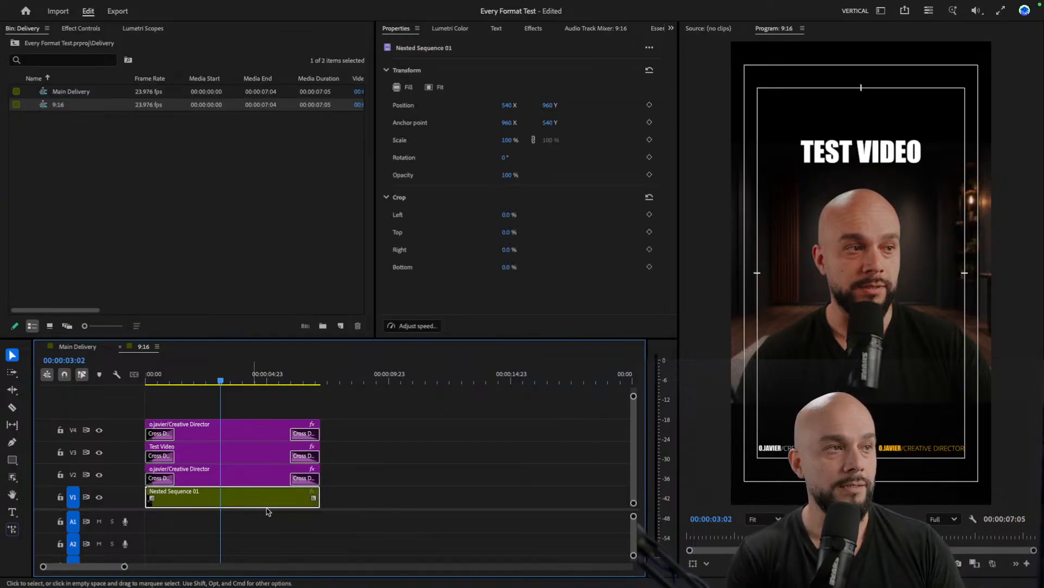
pyautogui.click(90, 29)
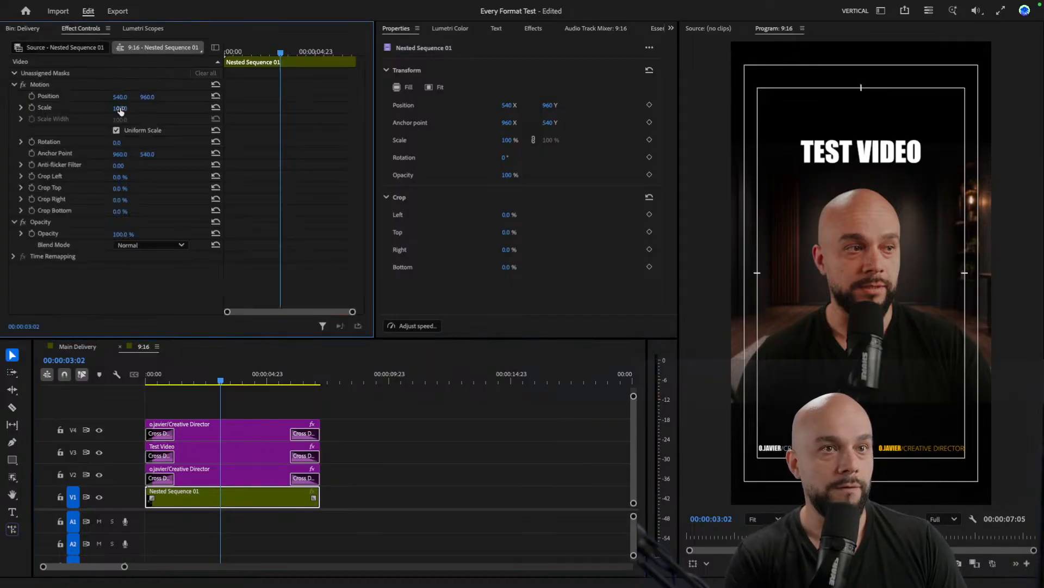
pyautogui.moveTo(120, 108); pyautogui.dragTo(164, 109)
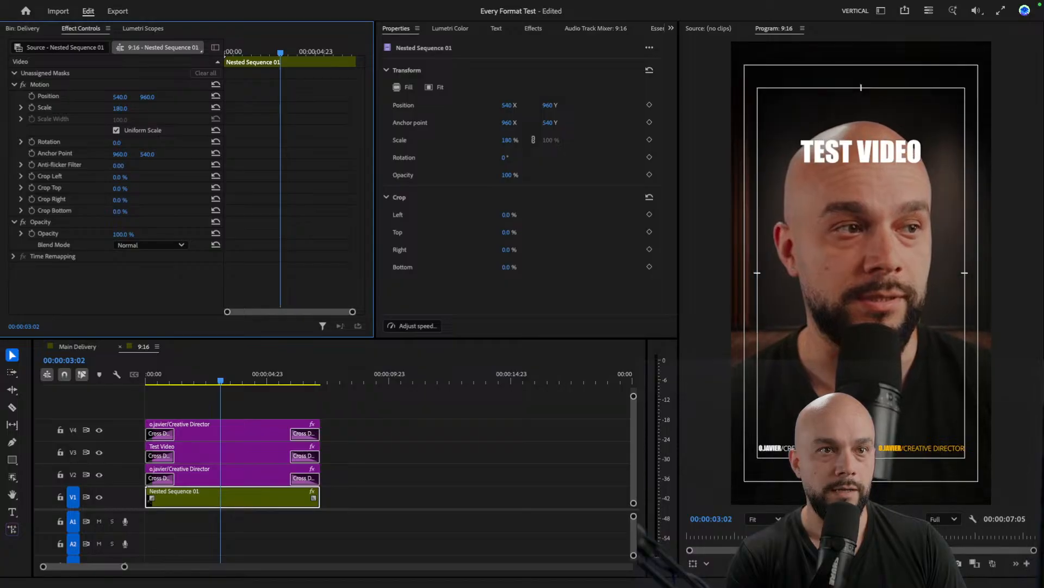
# - Move the Test Video title in the 9:16 sequence up to a vertical position of 292
pyautogui.click(227, 448)
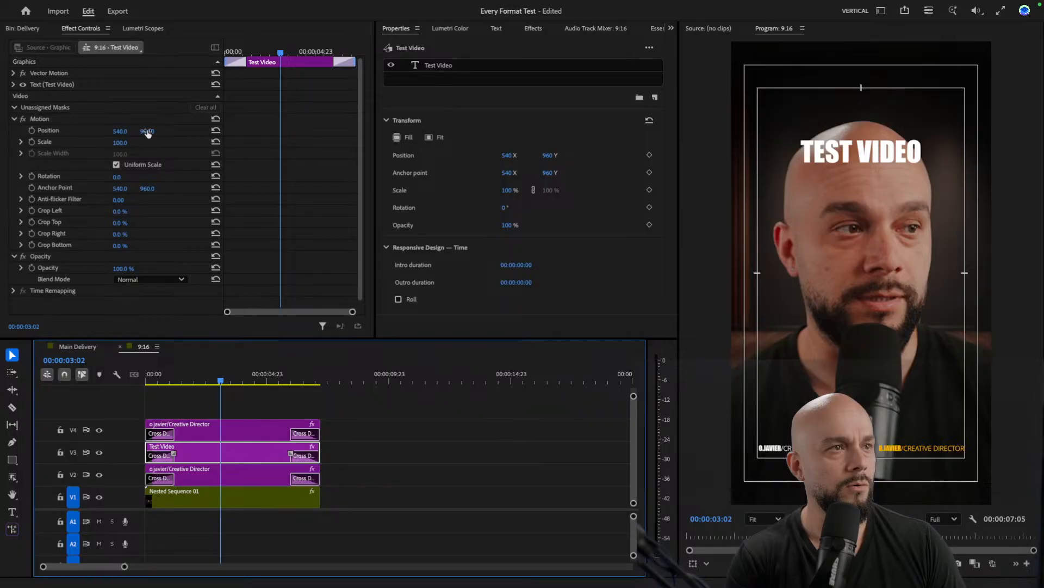
pyautogui.click(445, 68)
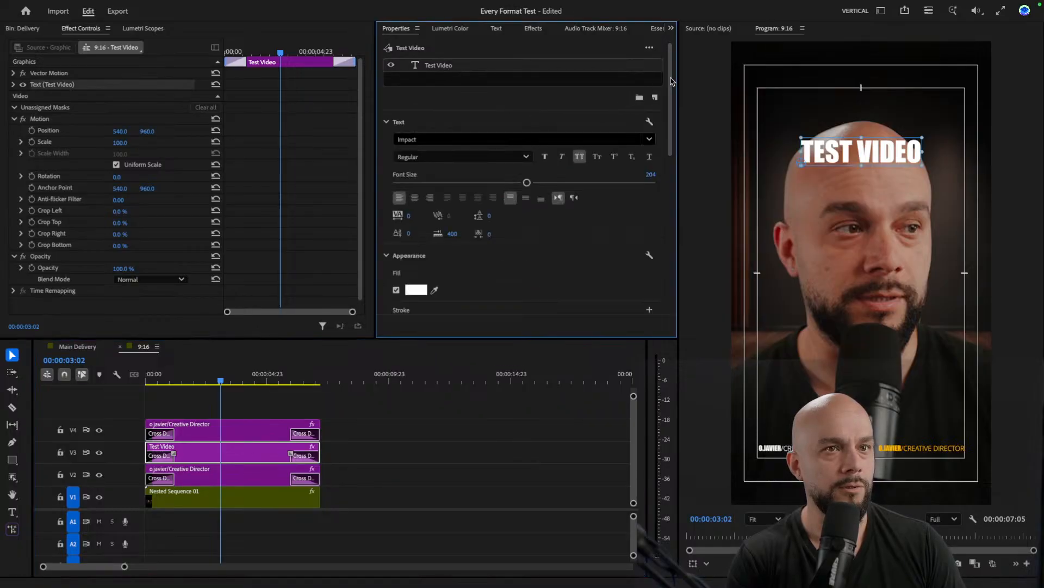
pyautogui.scroll(-4, 667, 90)
pyautogui.scroll(3, 675, 96)
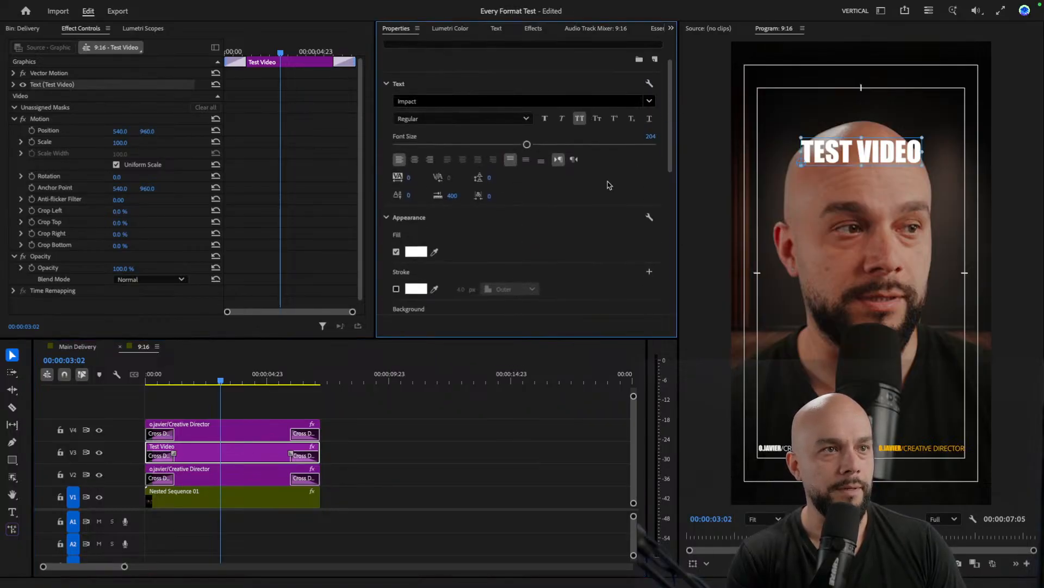
pyautogui.scroll(-6, 676, 169)
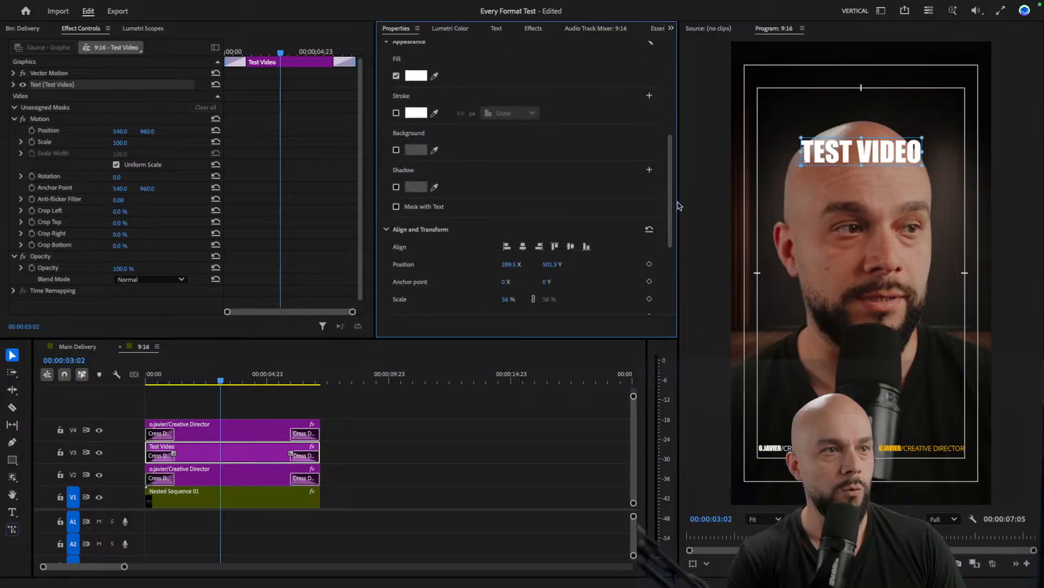
pyautogui.moveTo(524, 215); pyautogui.dragTo(448, 222)
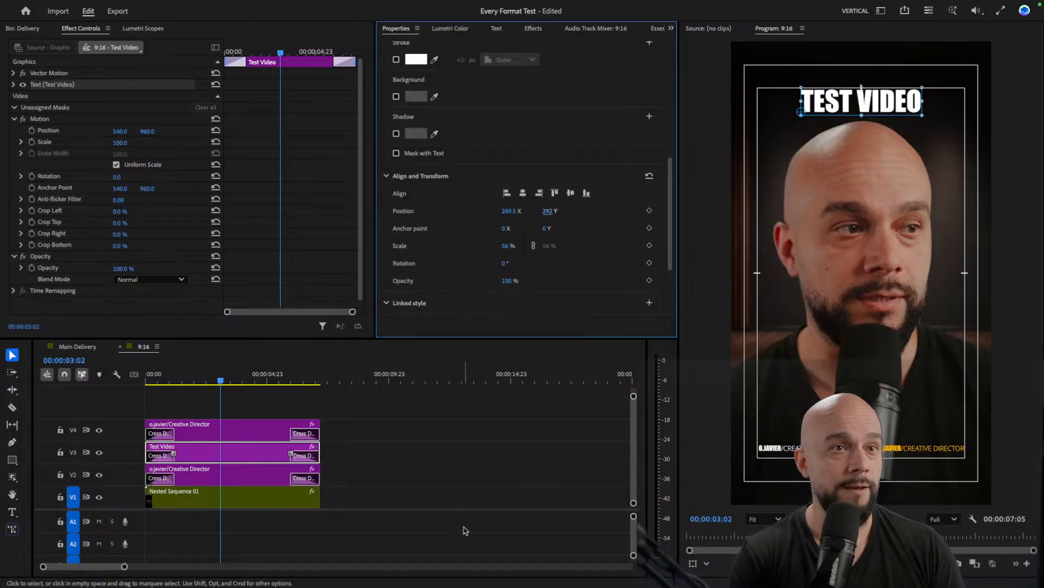
pyautogui.click(260, 409)
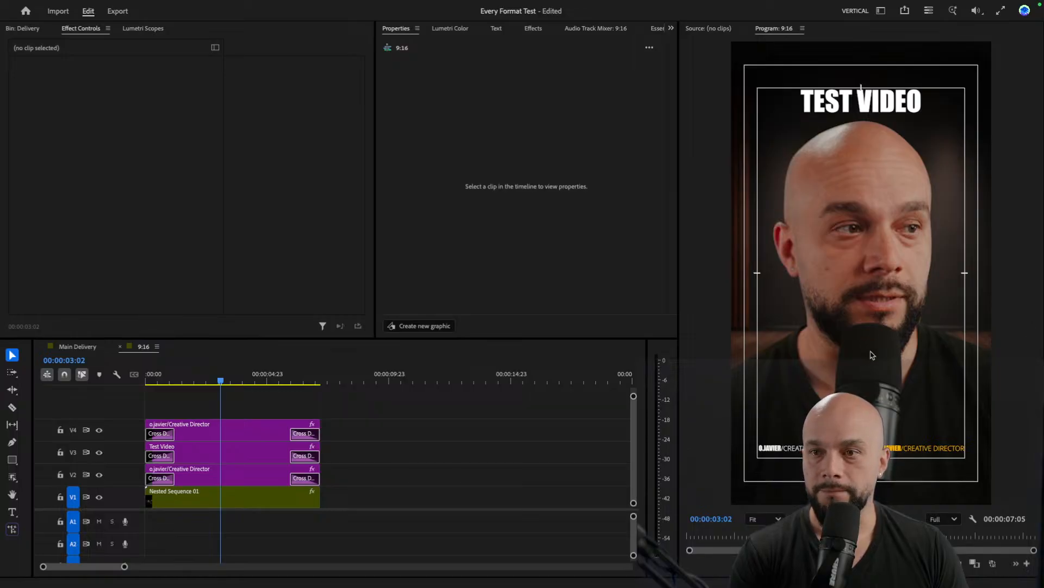
pyautogui.click(423, 456)
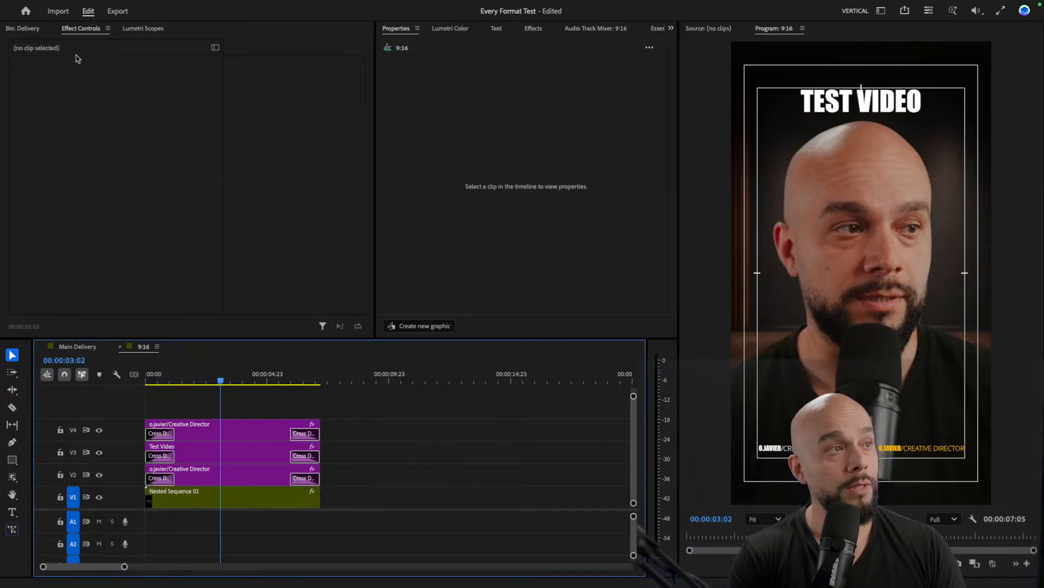
# - Duplicate the Main Delivery sequence in the Delivery bin and rename the copy as 1:1
pyautogui.click(26, 28)
pyautogui.click(78, 92)
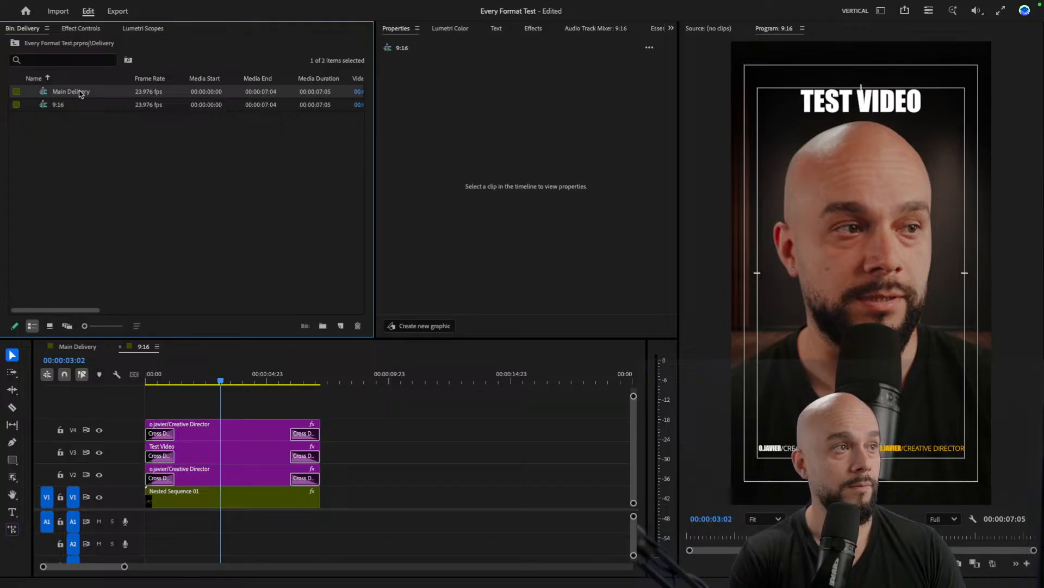
pyautogui.rightClick(80, 94)
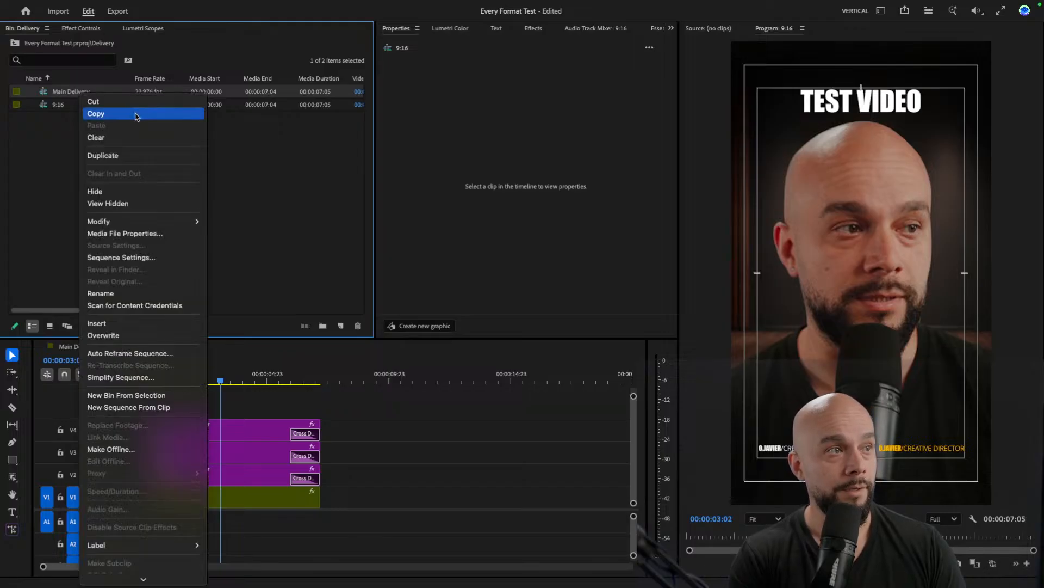
pyautogui.click(131, 156)
pyautogui.click(98, 118)
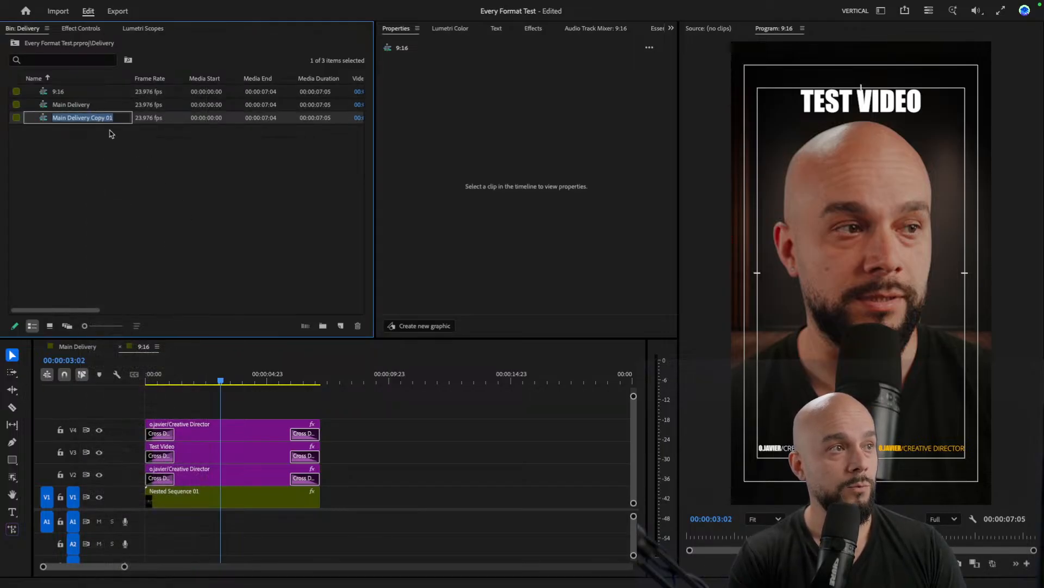
pyautogui.write('1:1')
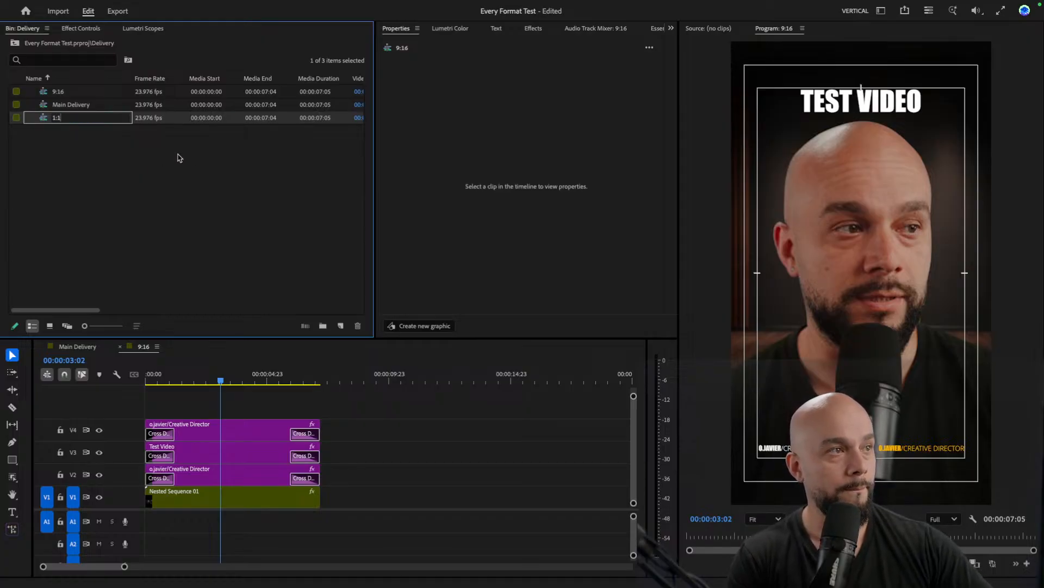
pyautogui.press('Return')
# - Open the 1:1 sequence and set its frame size to 1080 horizontal by 1080 vertical, accepting deletion of its previews
pyautogui.doubleClick(84, 118)
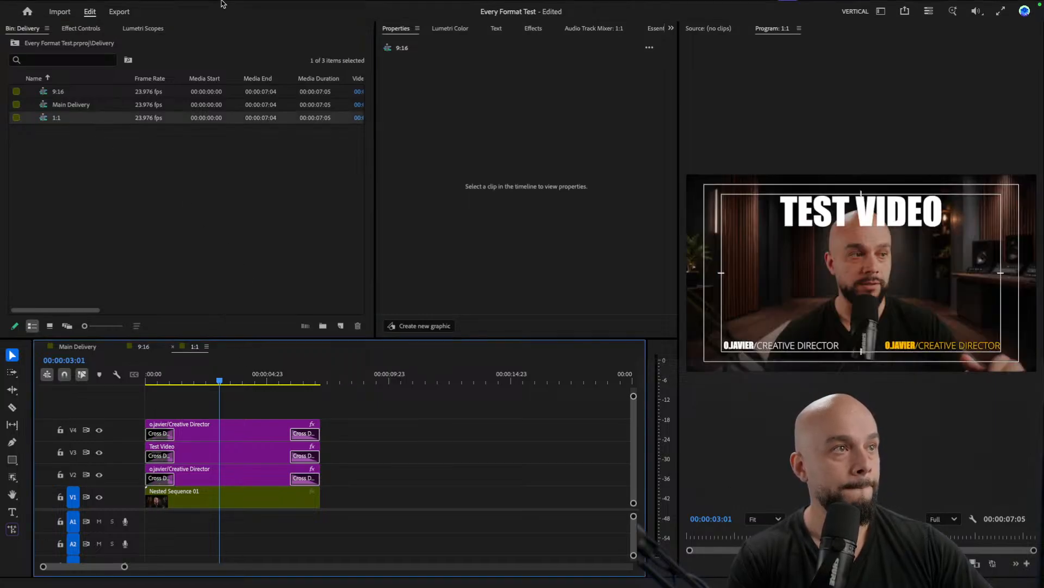
pyautogui.click(165, 7)
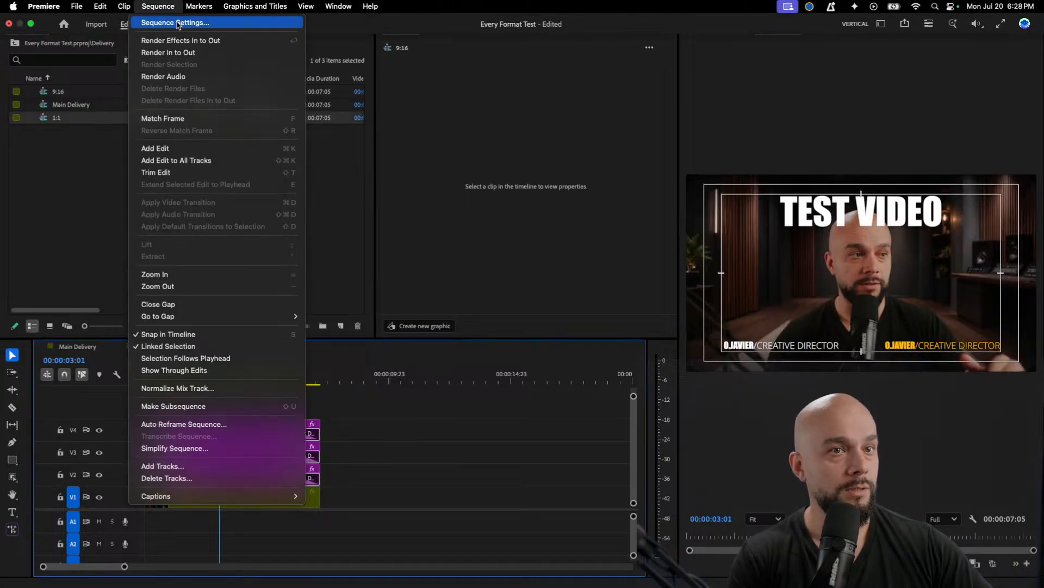
pyautogui.click(178, 22)
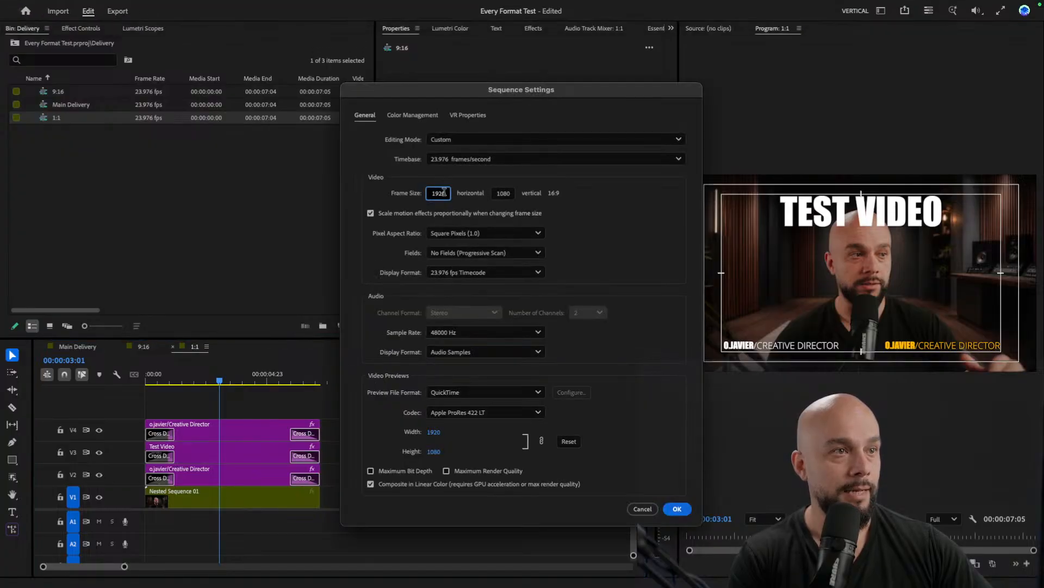
pyautogui.doubleClick(444, 192)
pyautogui.write('1080')
pyautogui.click(552, 196)
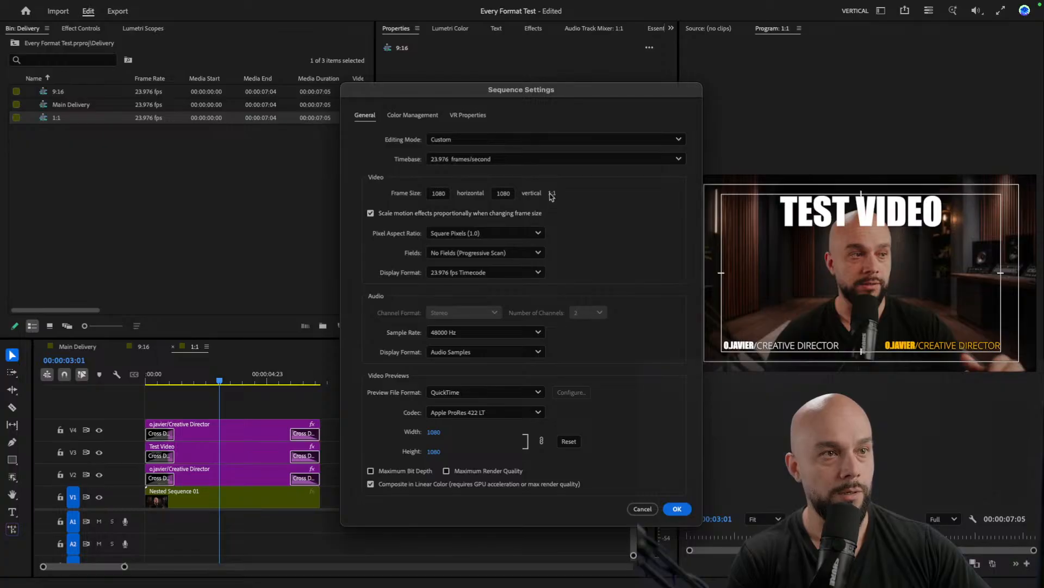
pyautogui.click(677, 509)
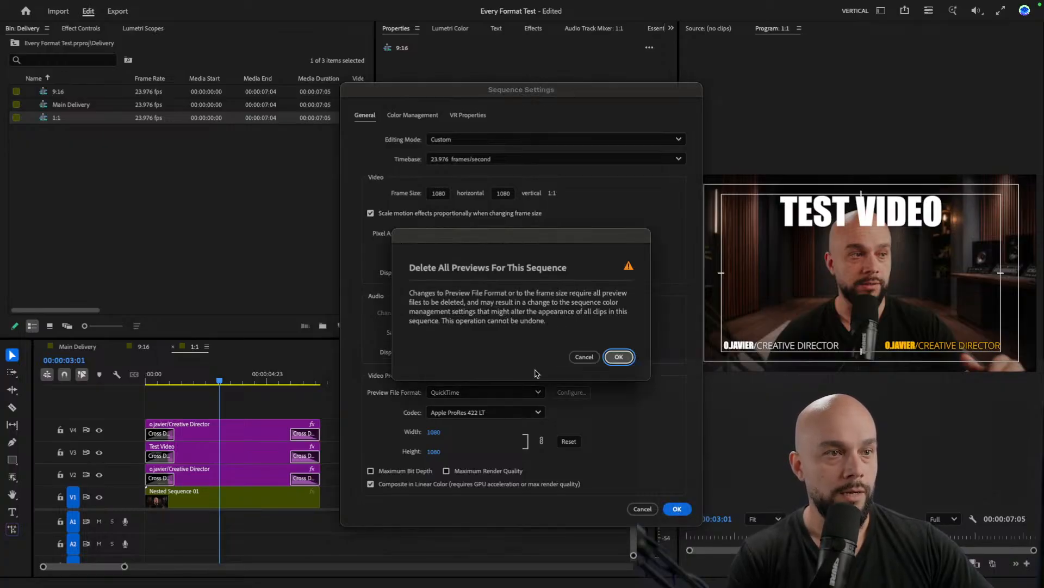
pyautogui.click(619, 357)
# - Scale the Nested Sequence 01 clip on V1 of the 1:1 sequence to 101%
pyautogui.click(201, 376)
pyautogui.moveTo(202, 375); pyautogui.dragTo(222, 375)
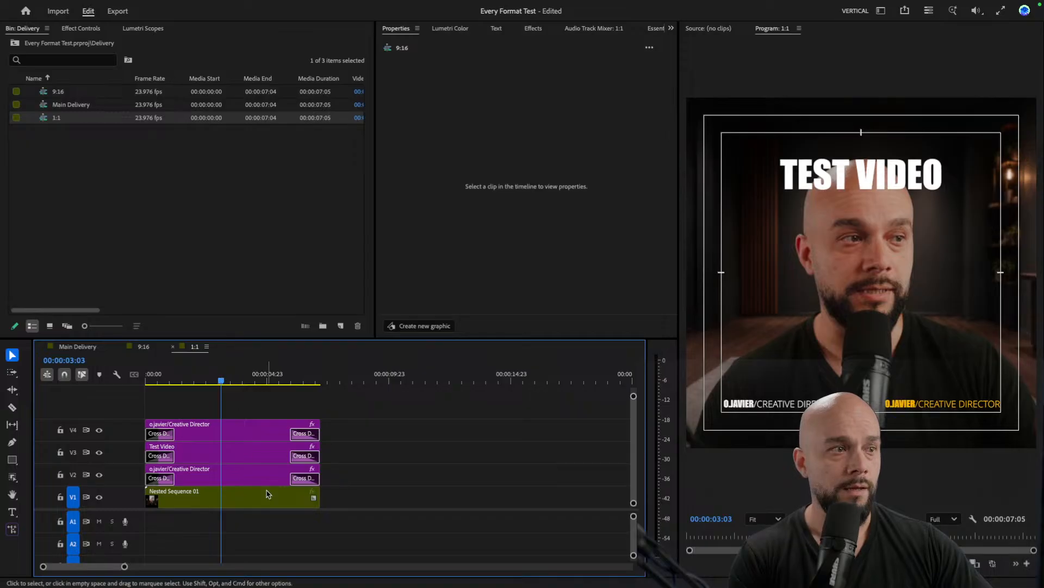
pyautogui.click(241, 458)
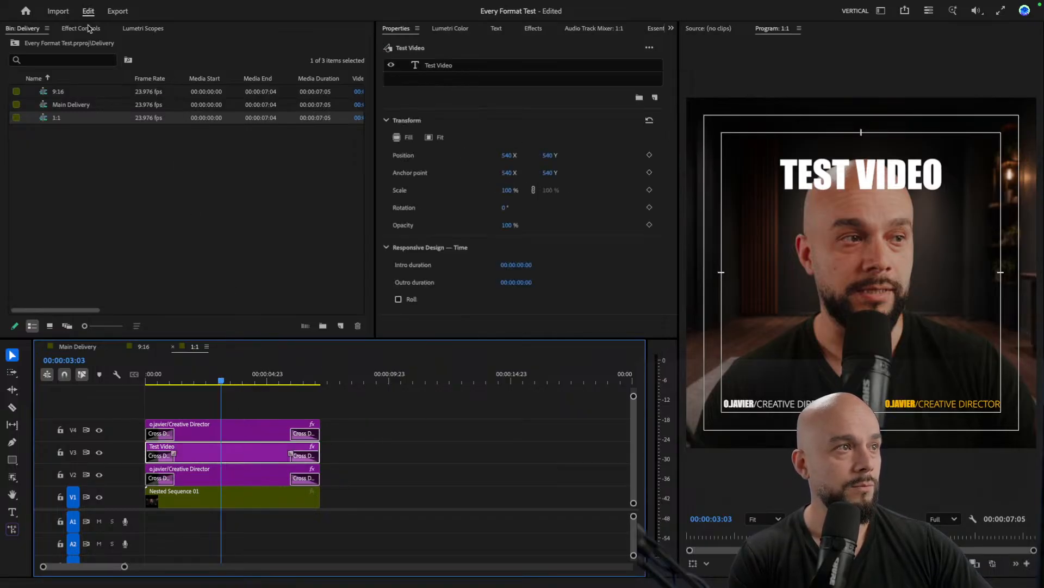
pyautogui.click(88, 30)
pyautogui.click(82, 119)
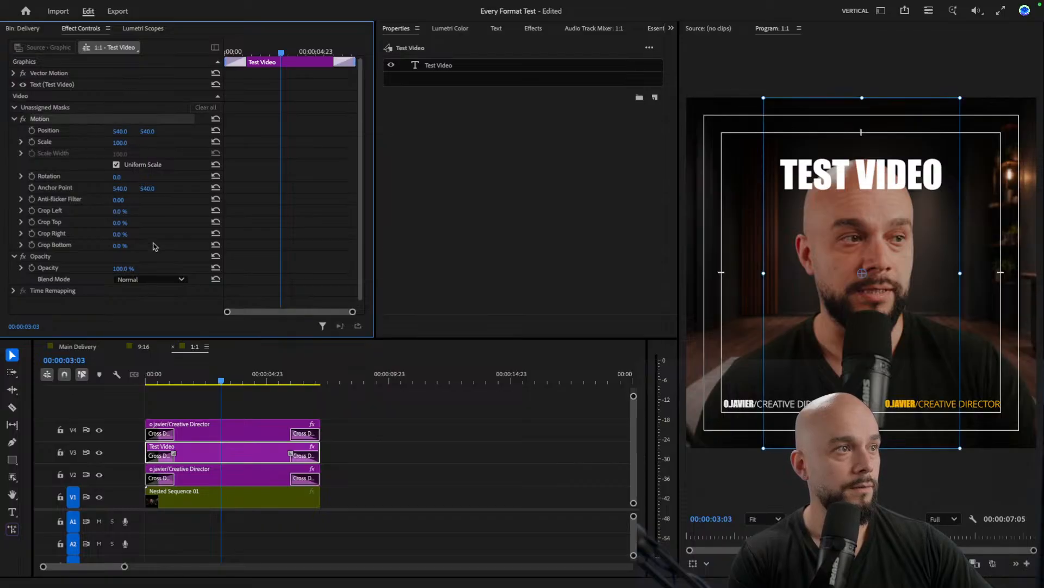
pyautogui.click(229, 490)
pyautogui.moveTo(121, 108); pyautogui.dragTo(120, 108)
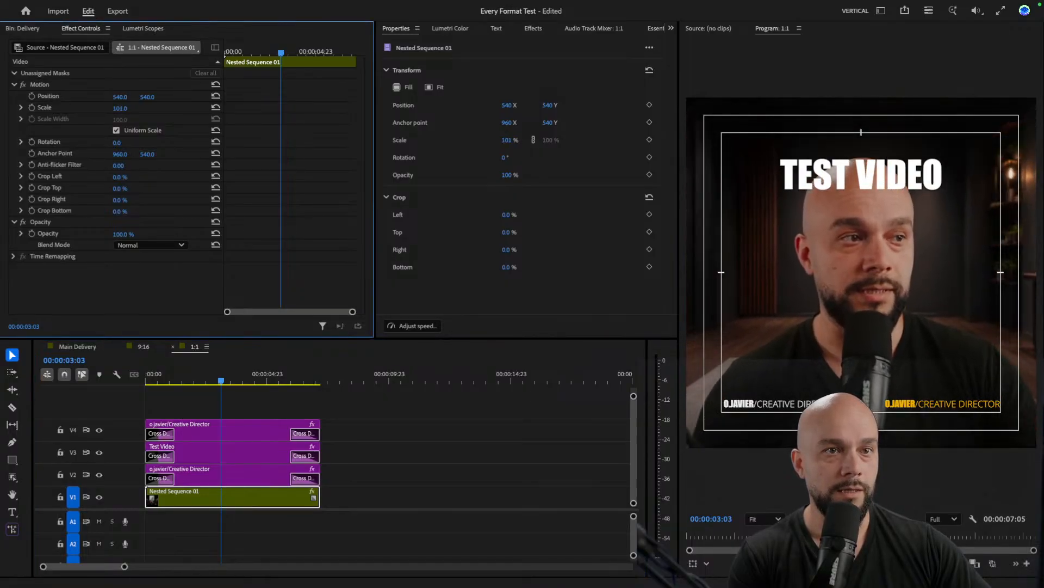
# - Move the Test Video title in the 1:1 sequence up to a vertical position of 204
pyautogui.click(238, 381)
pyautogui.click(238, 449)
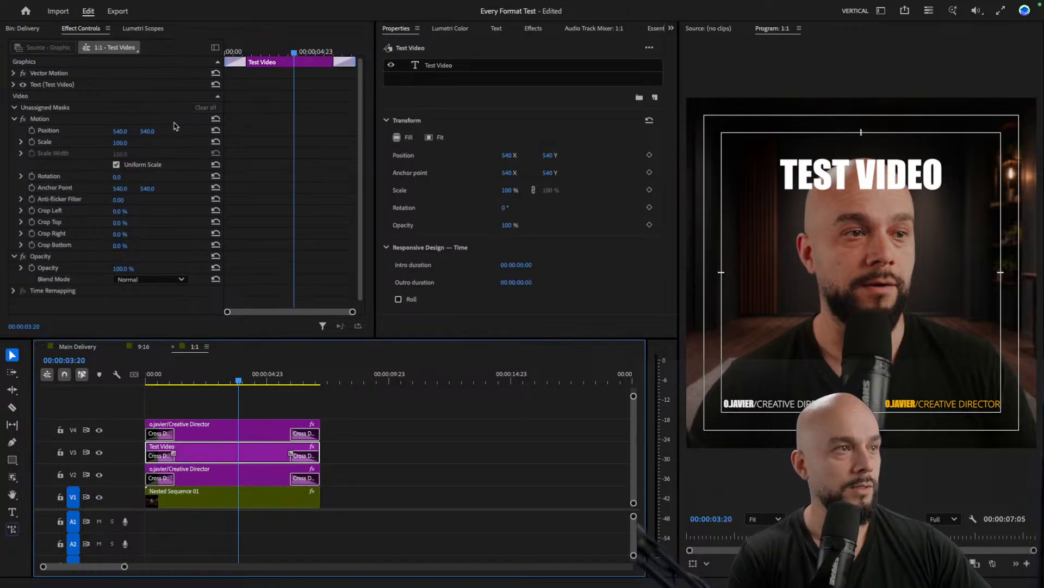
pyautogui.click(407, 68)
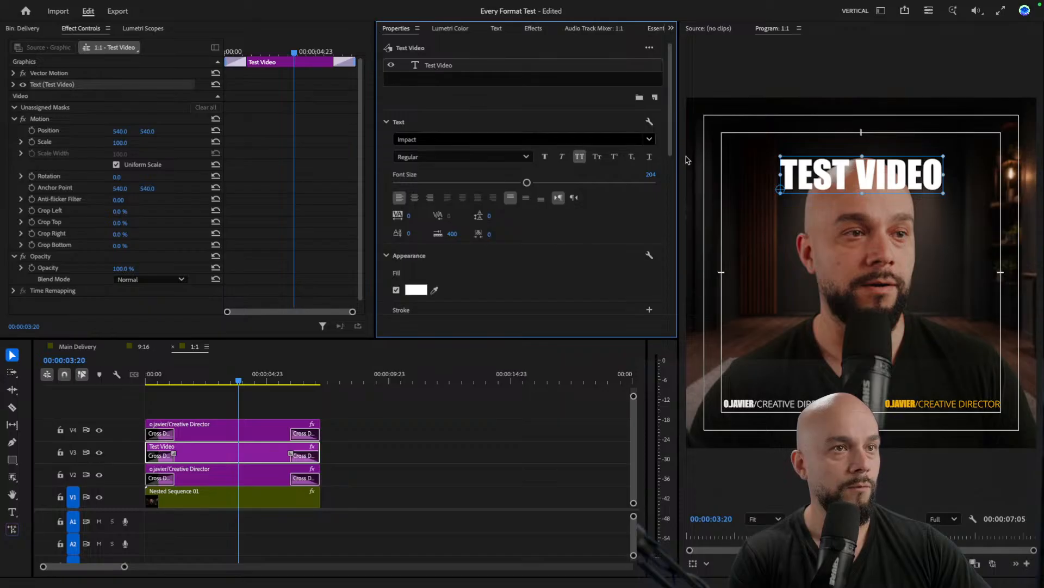
pyautogui.scroll(-5, 673, 212)
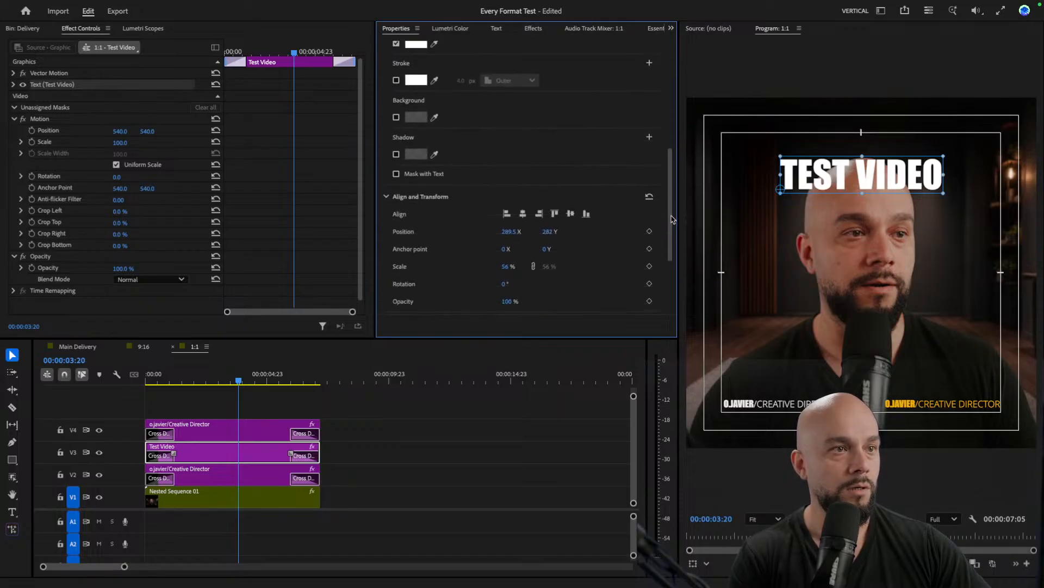
pyautogui.scroll(-1, 673, 212)
pyautogui.moveTo(547, 212); pyautogui.dragTo(502, 212)
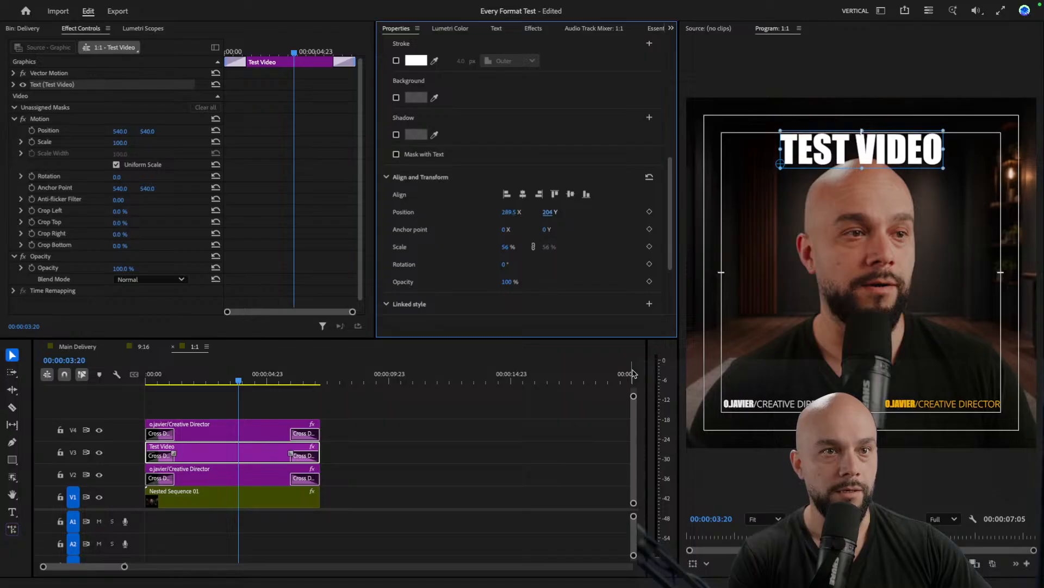
pyautogui.click(408, 429)
# - Review the framing and title placement in the 9:16, Main Delivery and 1:1 sequences, scrubbing through Main Delivery
pyautogui.click(144, 346)
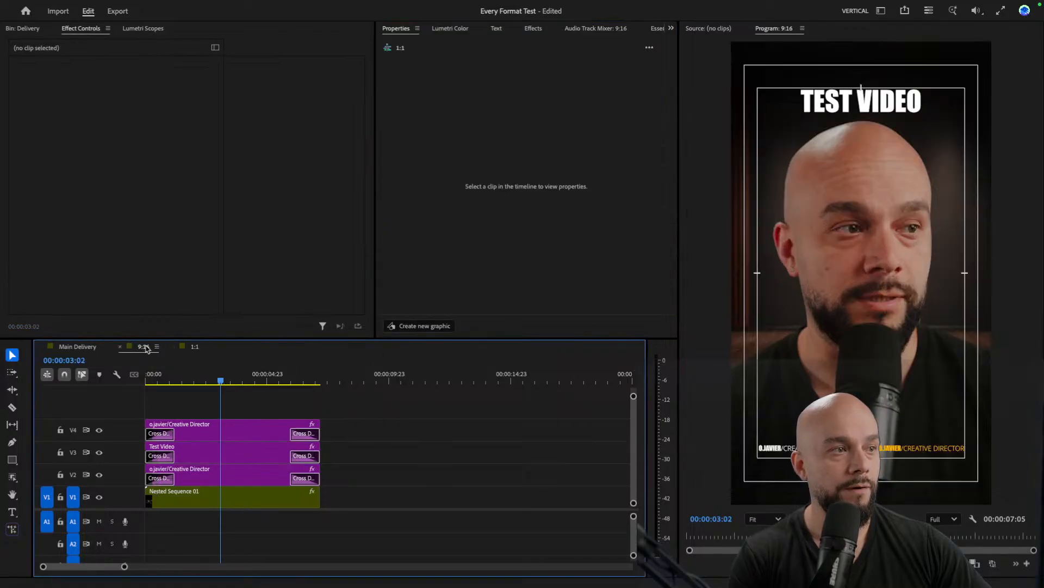
pyautogui.click(67, 350)
pyautogui.click(157, 377)
pyautogui.moveTo(157, 376); pyautogui.dragTo(256, 379)
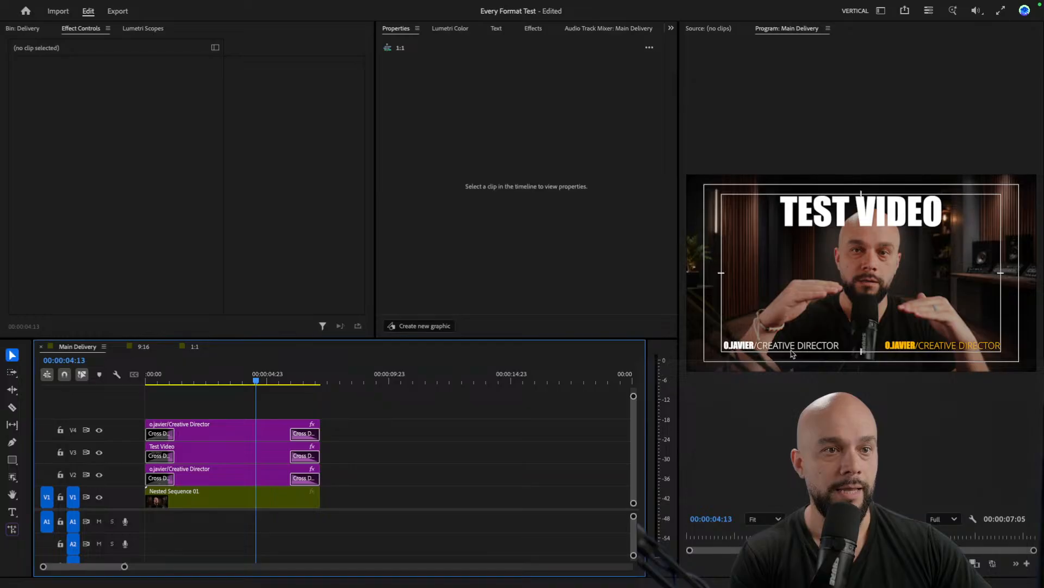
pyautogui.click(144, 347)
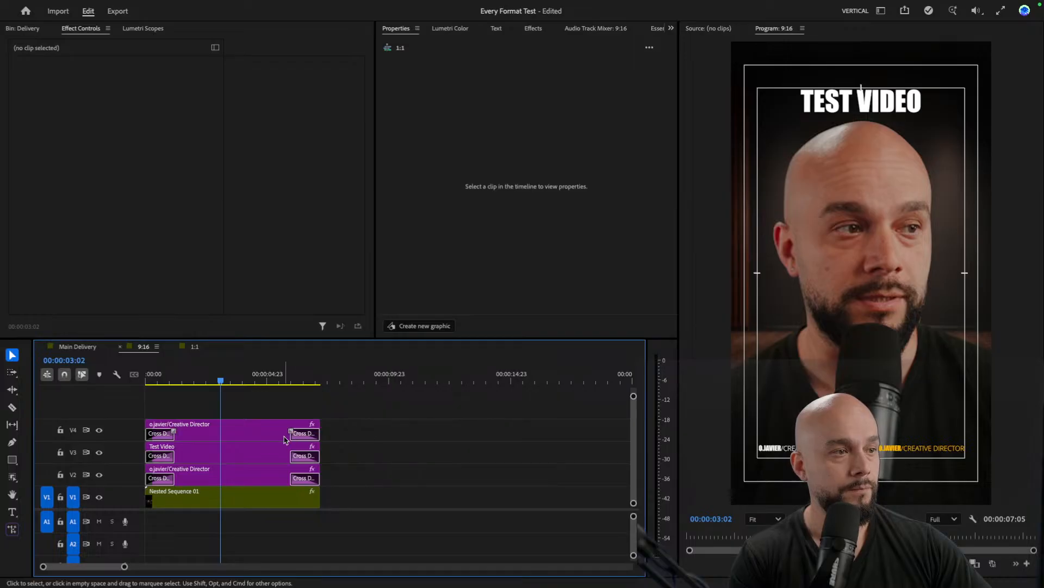
pyautogui.click(195, 347)
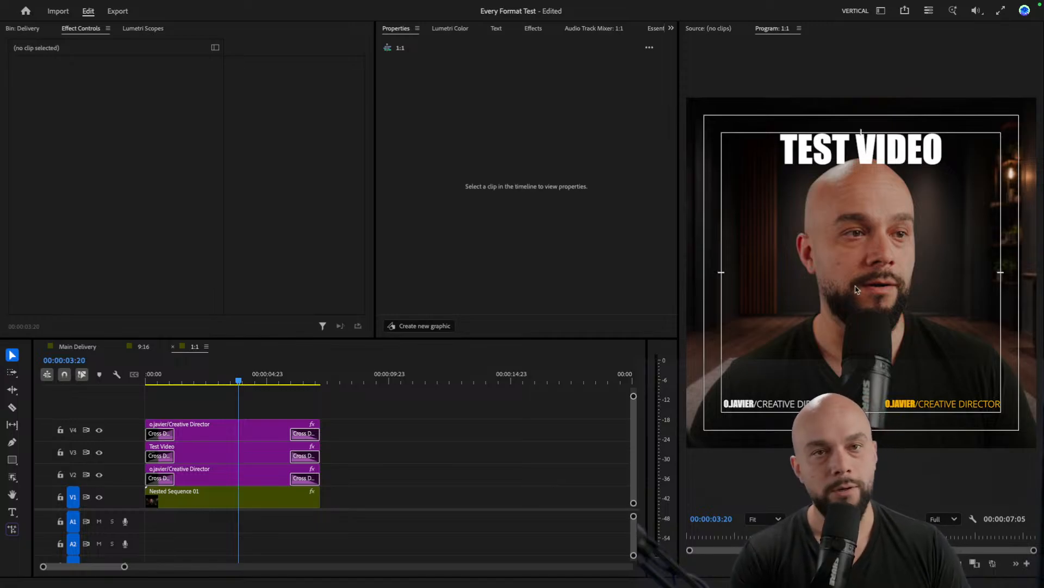
# - Open the Main Delivery sequence for export and name its output file 16_9
pyautogui.click(93, 346)
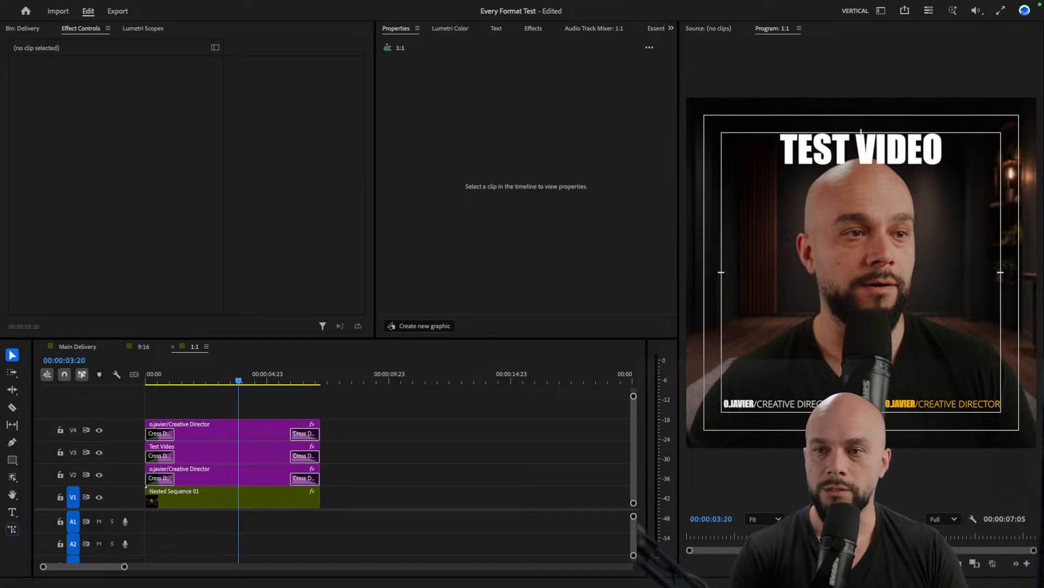
pyautogui.click(77, 346)
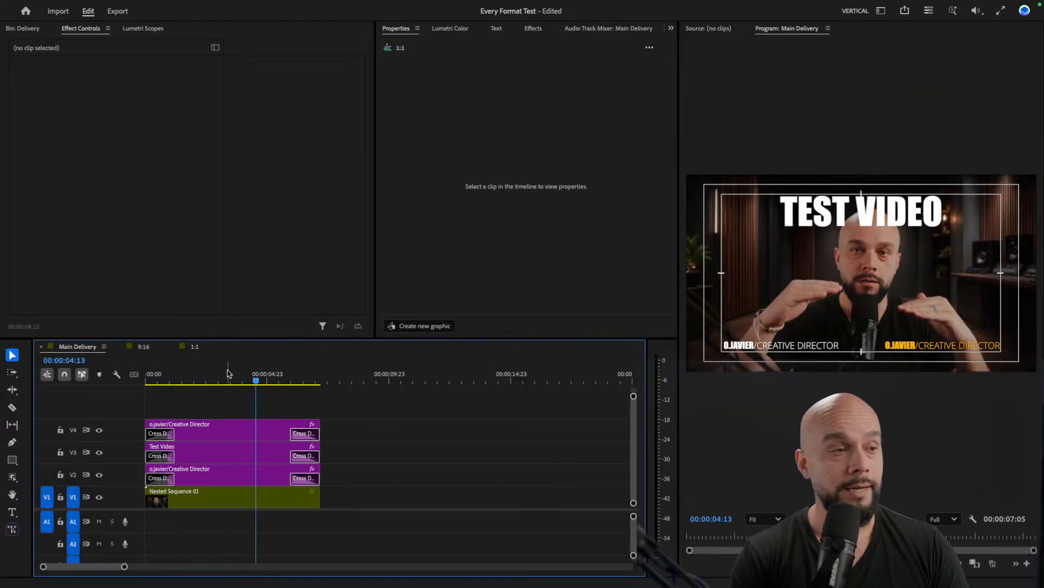
pyautogui.click(227, 374)
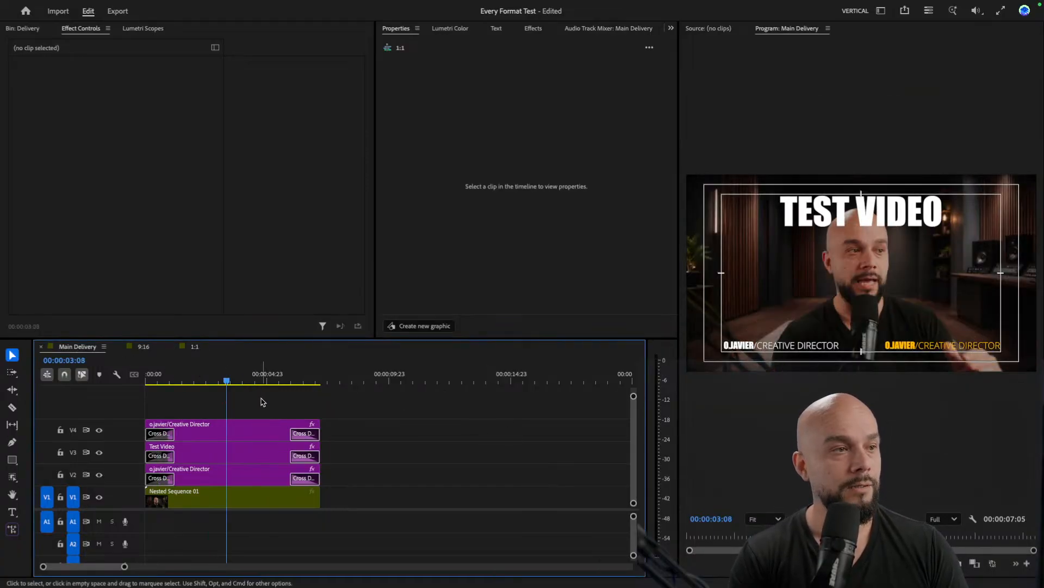
pyautogui.click(118, 12)
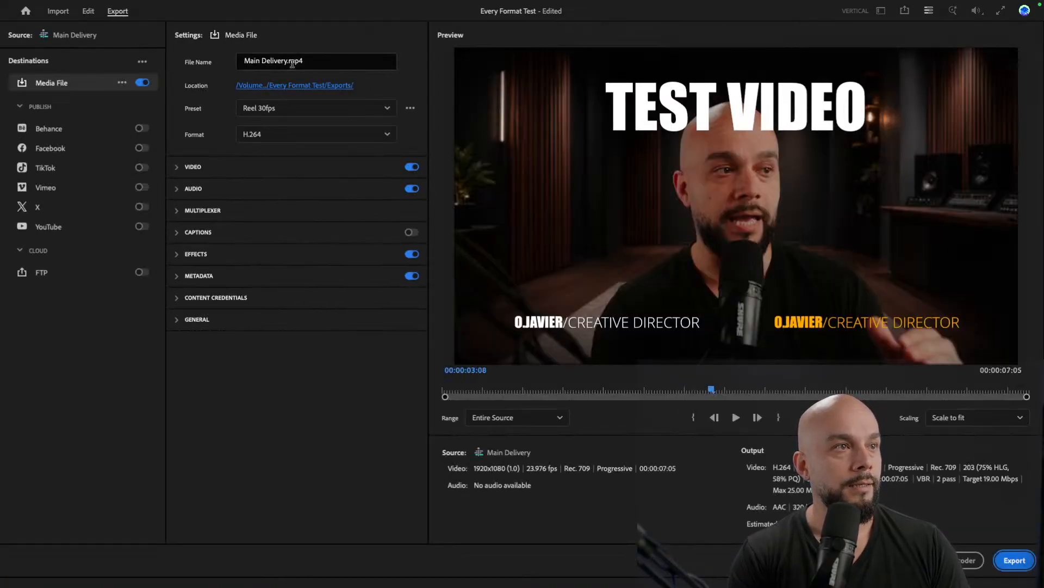
pyautogui.click(285, 60)
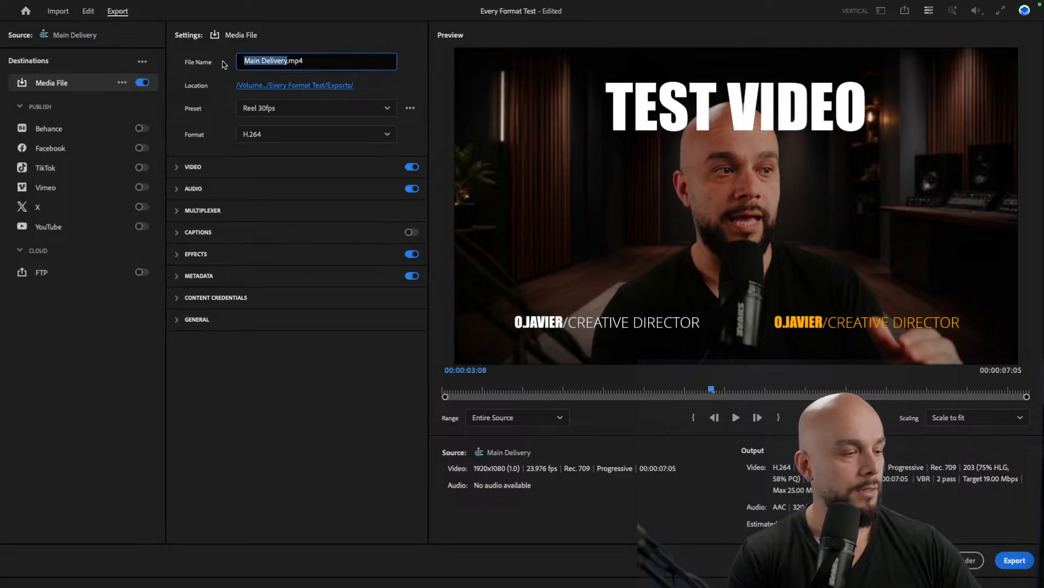
pyautogui.write('16')
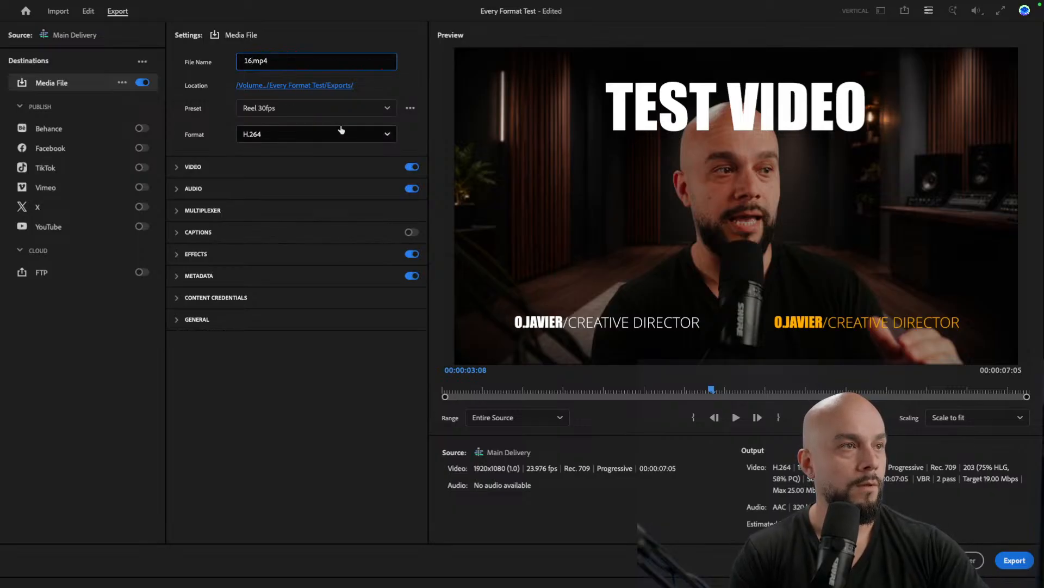
pyautogui.write('_9')
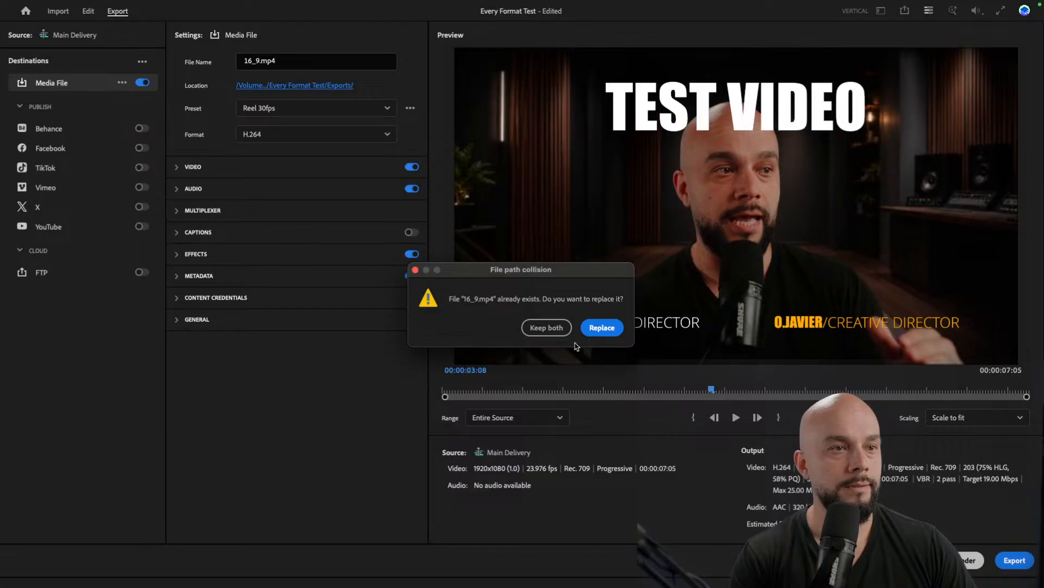
# - Keep both files for the conflicting 16_9.mp4 name and send the Main Delivery sequence to the Media Encoder queue
pyautogui.click(548, 328)
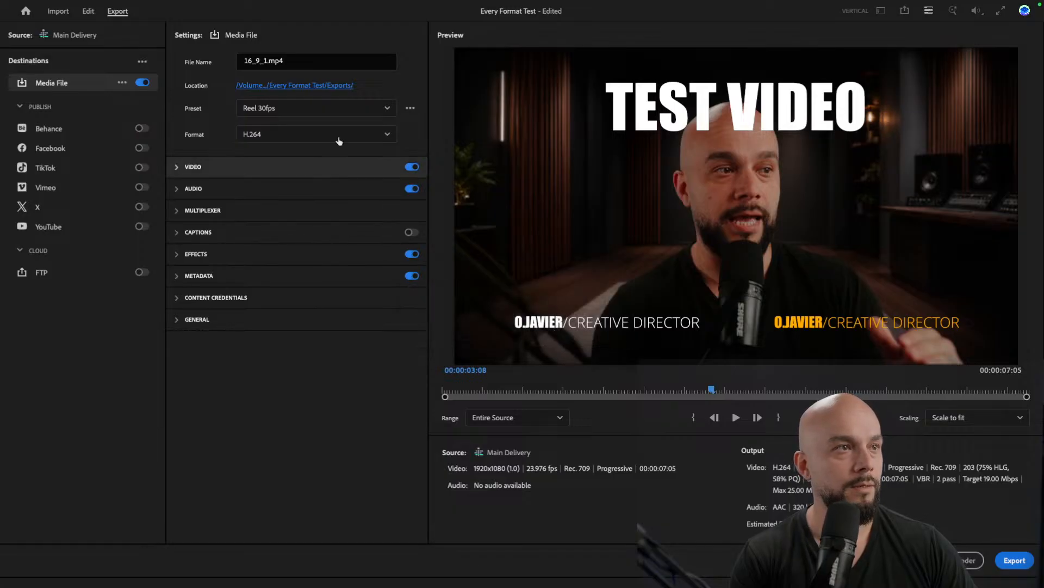
pyautogui.click(940, 560)
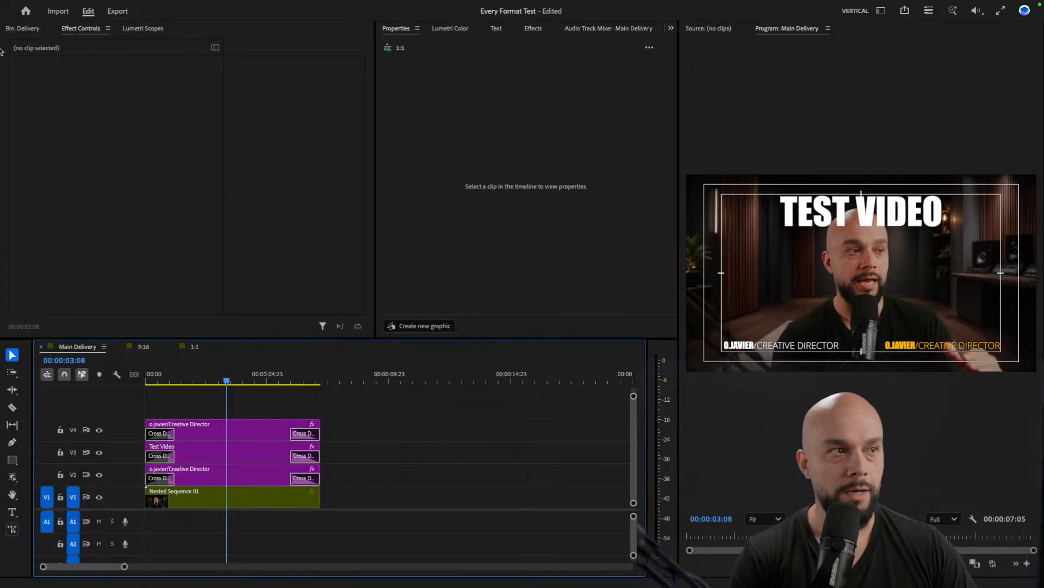
# - Show the Delivery bin, take Premiere out of full screen and move the Media Encoder window so its queue can be checked
pyautogui.click(34, 29)
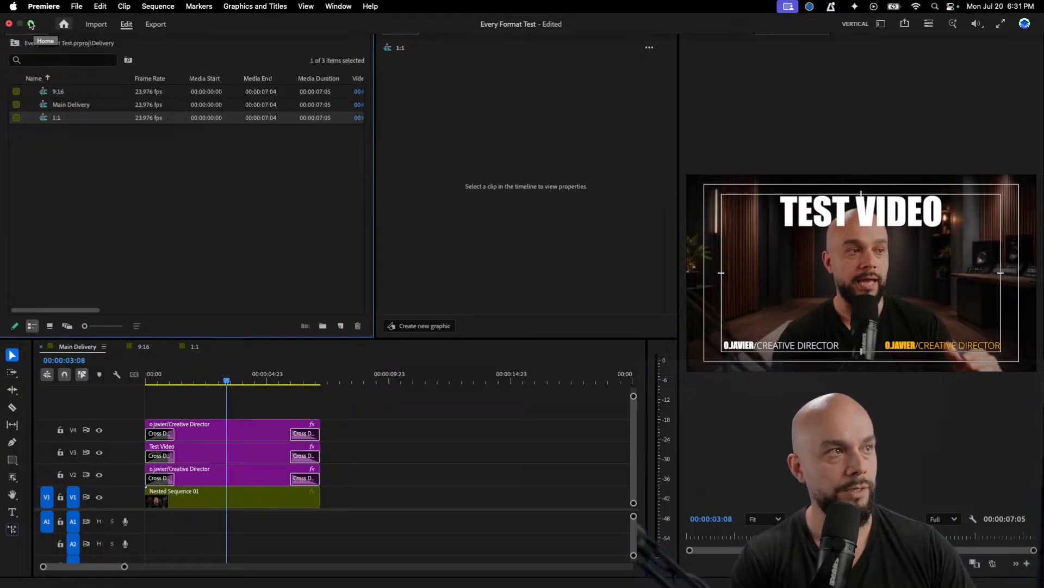
pyautogui.click(47, 25)
pyautogui.moveTo(1043, 56); pyautogui.dragTo(645, 24)
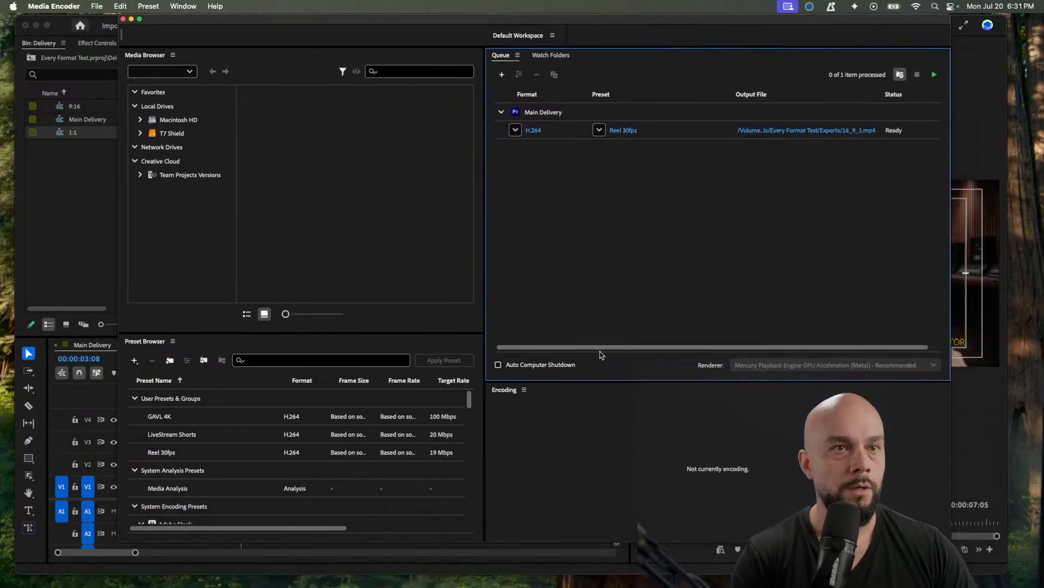
pyautogui.moveTo(724, 25); pyautogui.dragTo(695, 32)
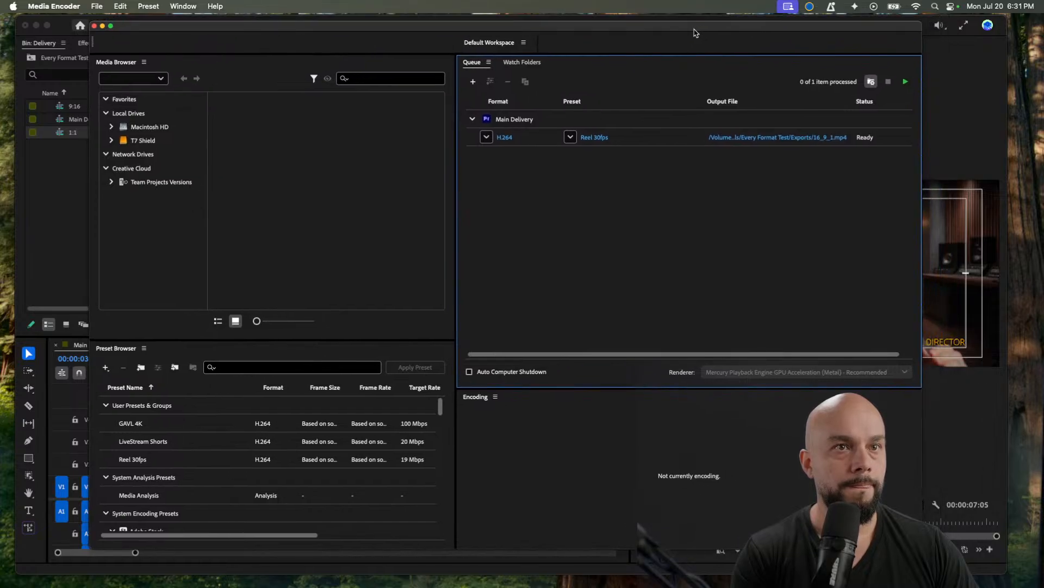
# - Return to Premiere and send the 9:16 sequence to the Media Encoder queue as 9-16.mp4 with the Reel 30fps preset
pyautogui.click(959, 147)
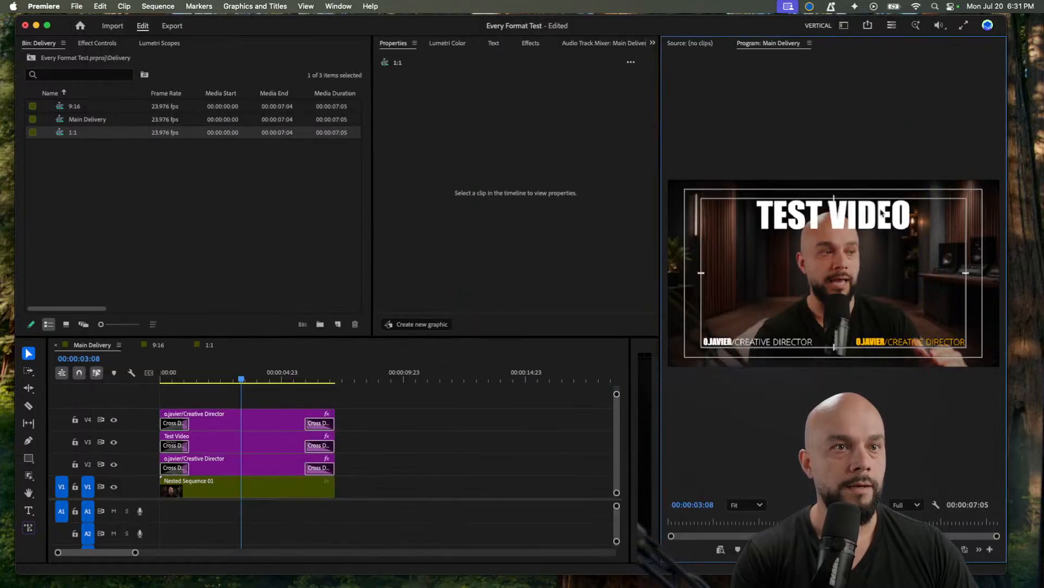
pyautogui.click(158, 348)
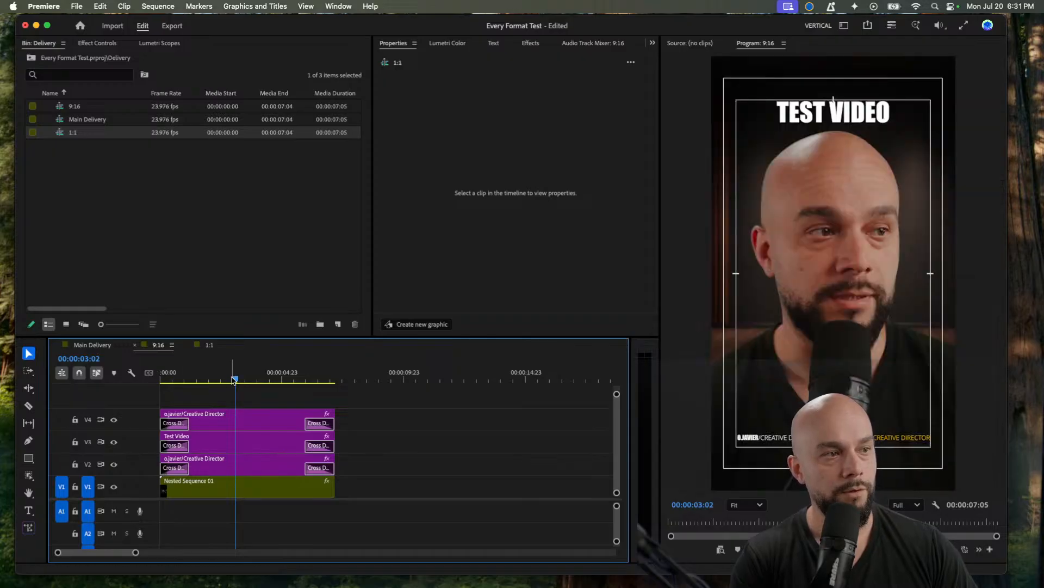
pyautogui.click(172, 26)
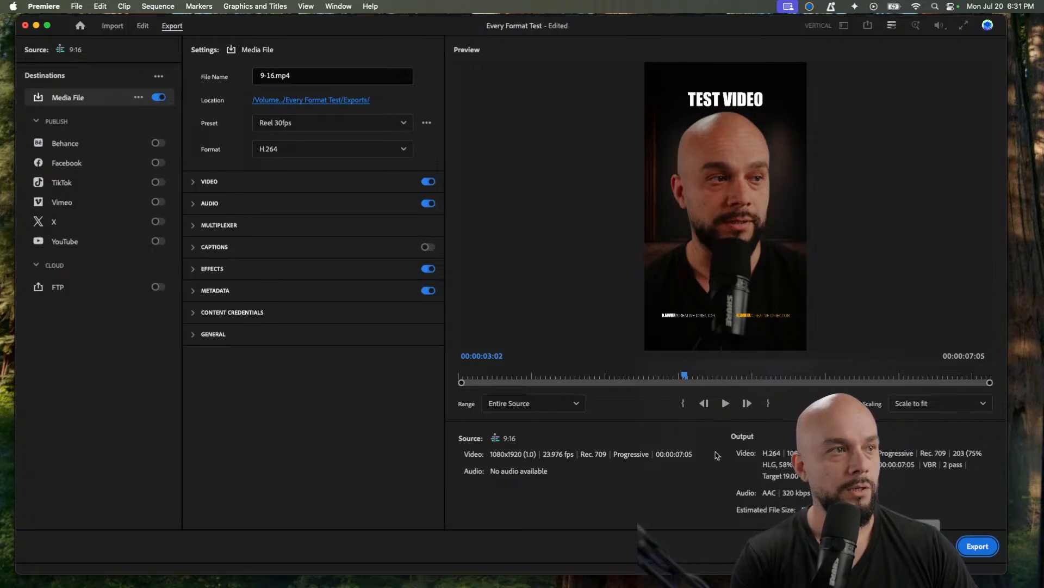
pyautogui.click(977, 546)
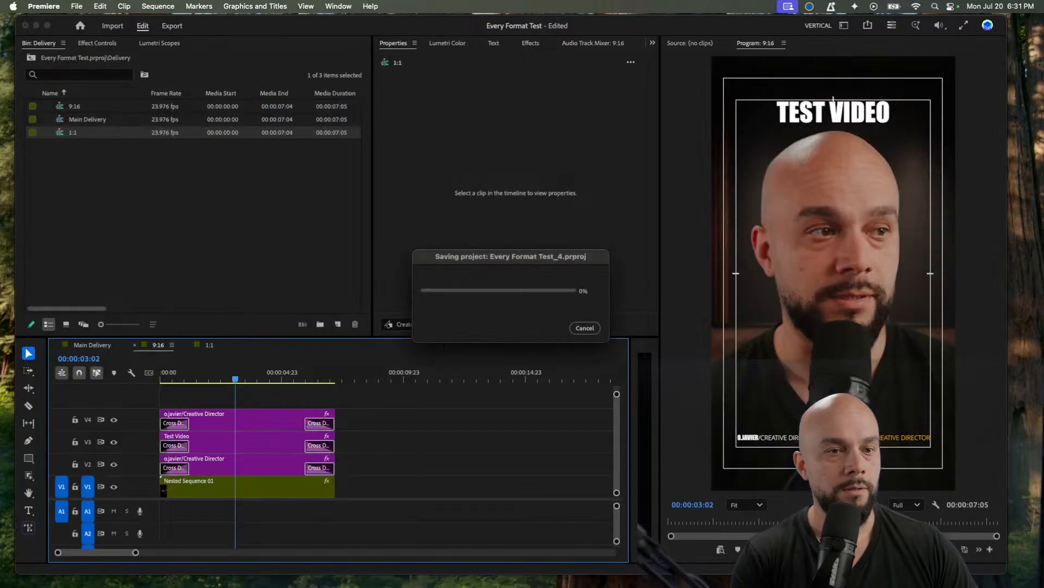
# - Send the 1:1 sequence to the Media Encoder queue as 1-1.mp4 with the Reel 30fps preset
pyautogui.click(213, 345)
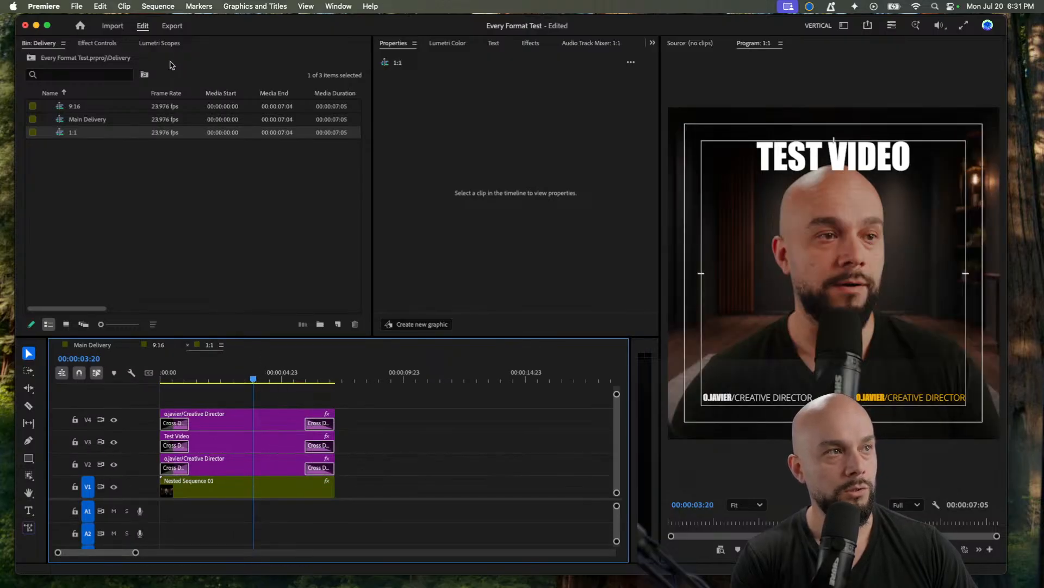
pyautogui.click(173, 26)
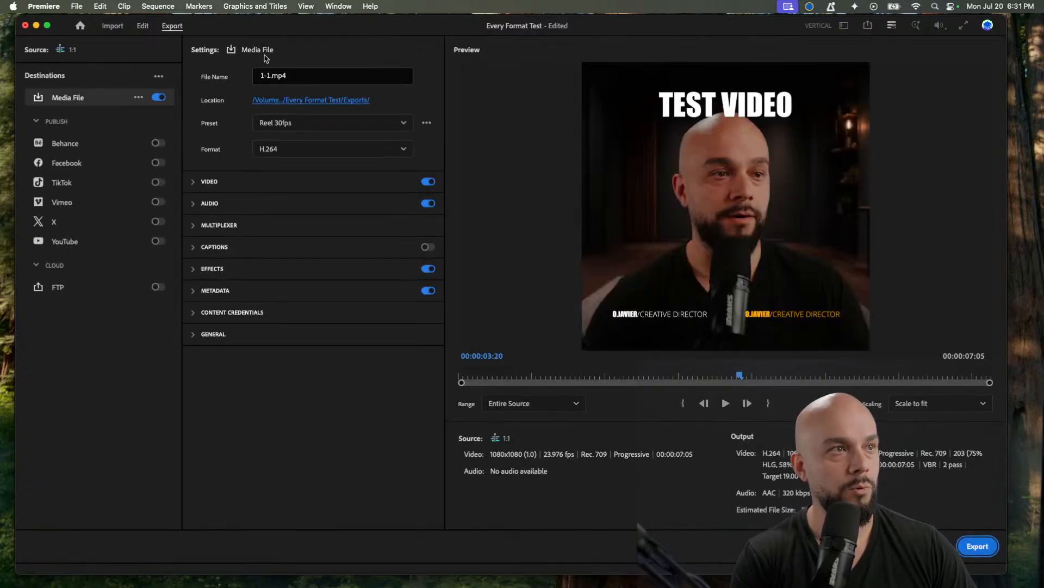
pyautogui.click(977, 546)
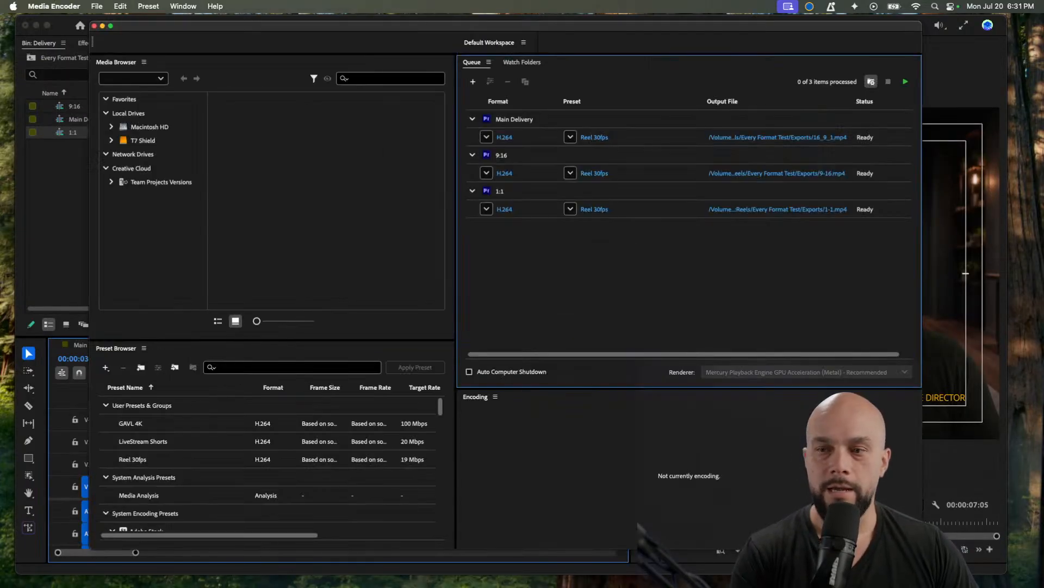
# - Hide Media Encoder and minimize Premiere to compare the 16:9, 9:16 and 1:1 videos side by side on the desktop
pyautogui.moveTo(647, 30); pyautogui.dragTo(631, 27)
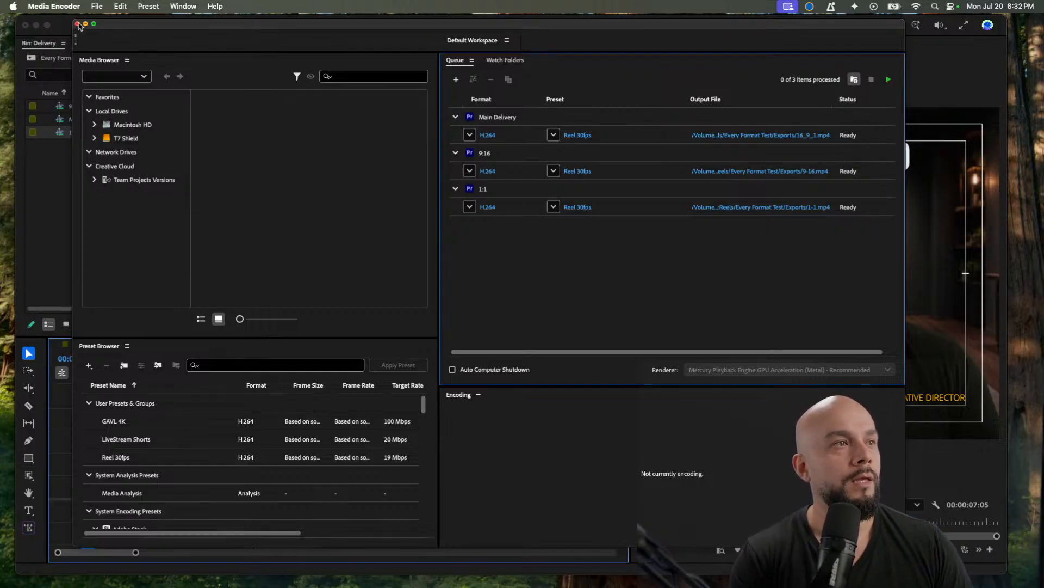
pyautogui.click(53, 7)
pyautogui.click(82, 136)
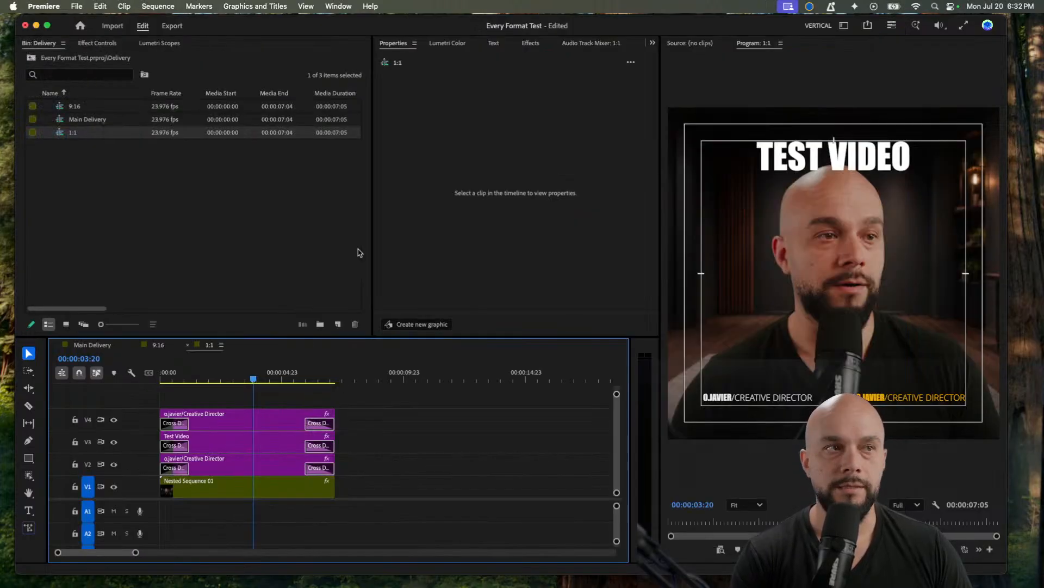
pyautogui.click(36, 25)
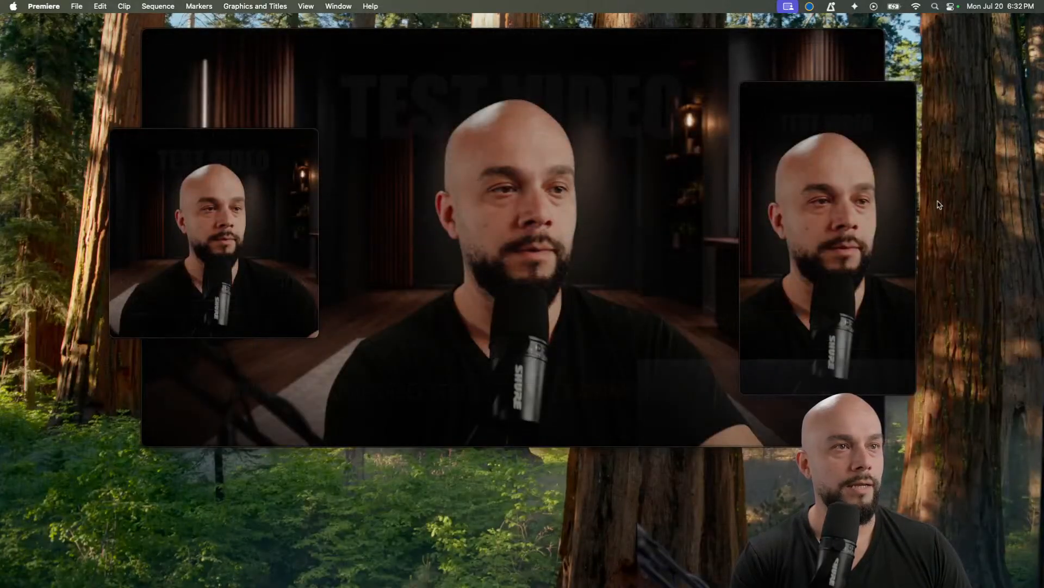
pyautogui.click(1027, 413)
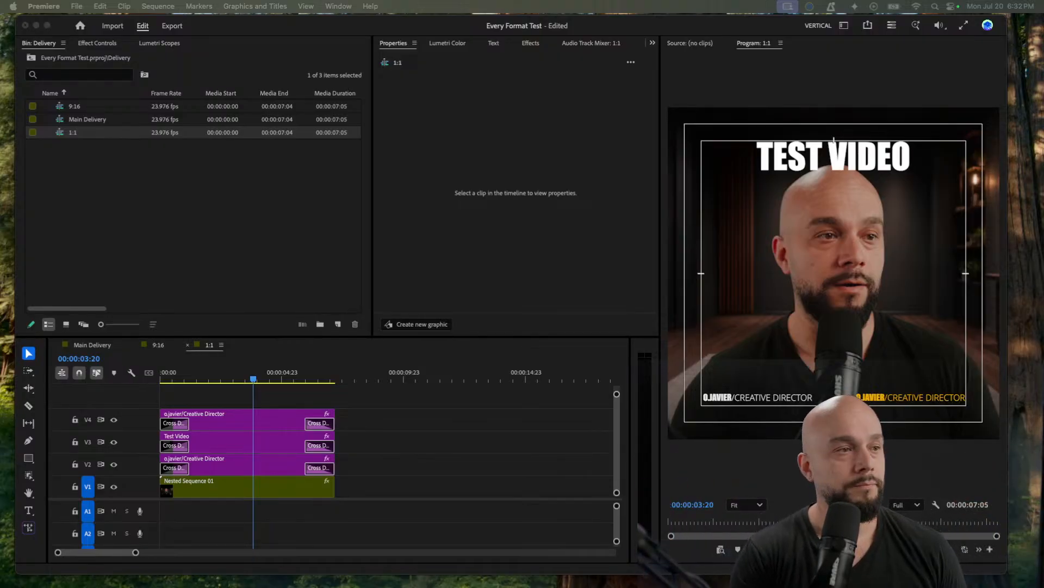
# - Return to the Main Delivery sequence in Premiere, show the project's top-level bin and select the Nested Sequence 01 clip on V1
pyautogui.click(84, 343)
pyautogui.click(103, 49)
pyautogui.click(97, 343)
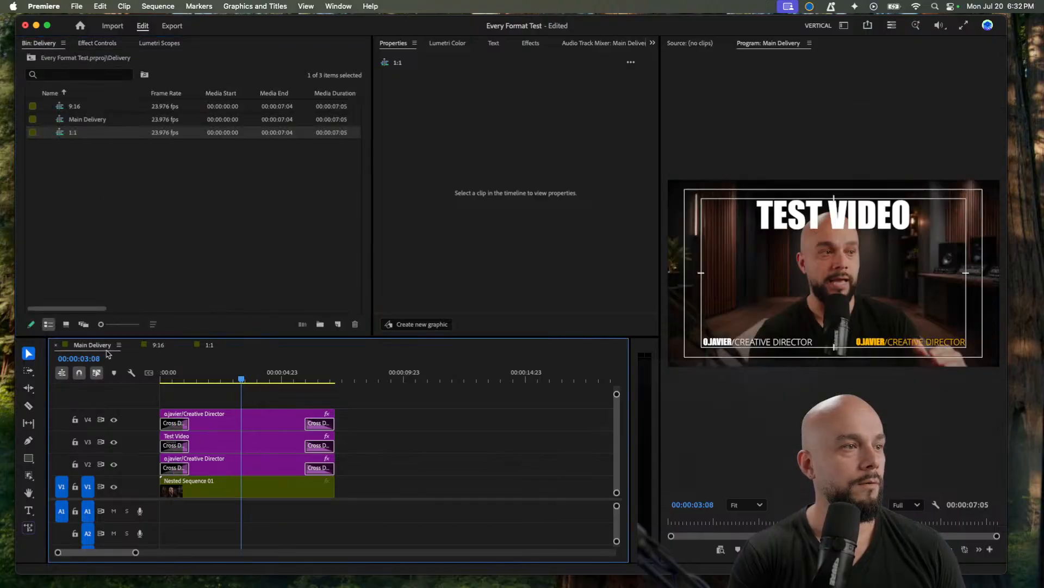
pyautogui.click(31, 57)
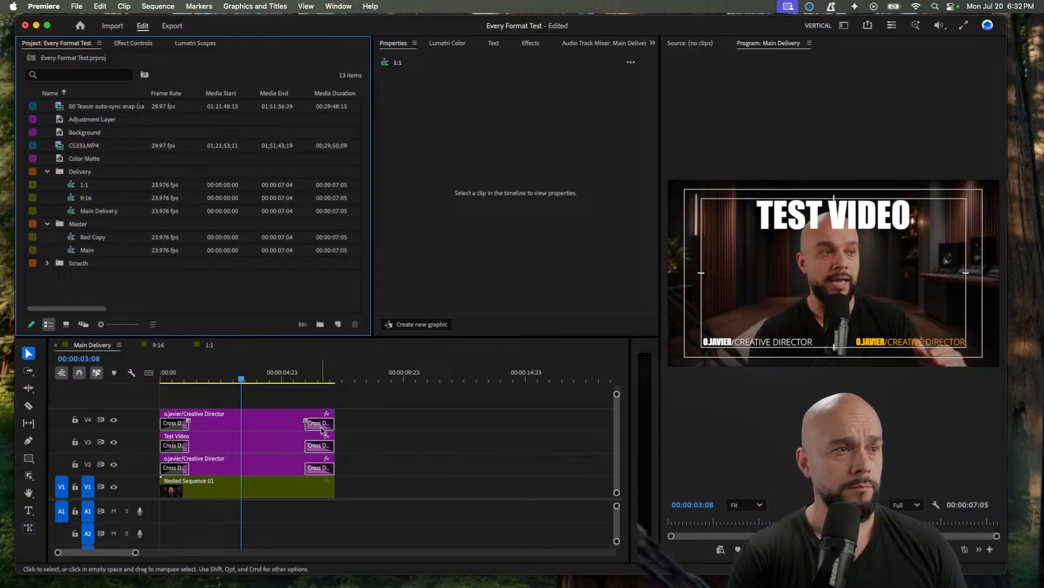
pyautogui.click(289, 485)
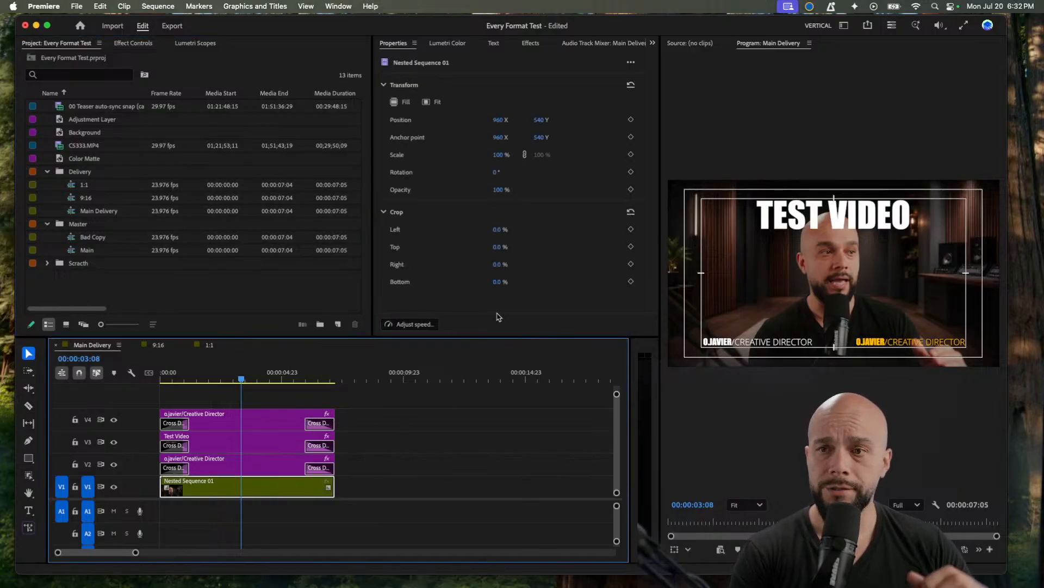